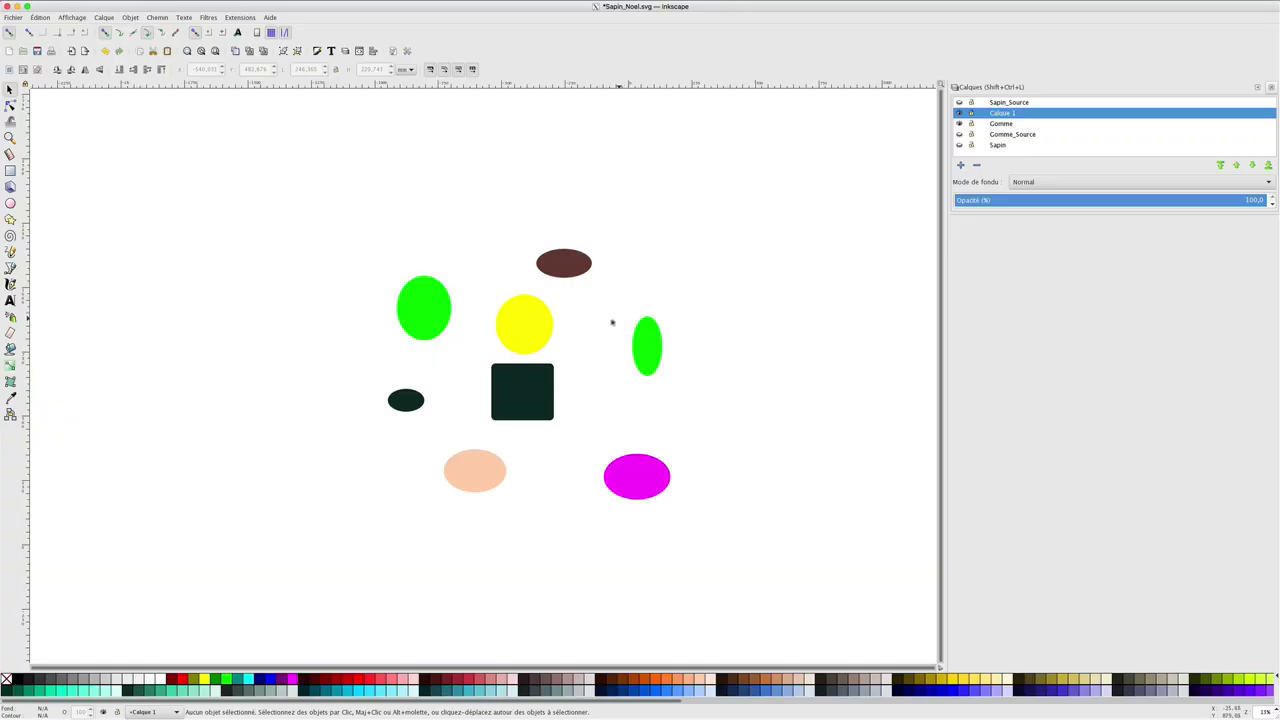
- Draw an orange square right of the coloured shapes, delete it, then restore it with undo
left_click(566, 267)
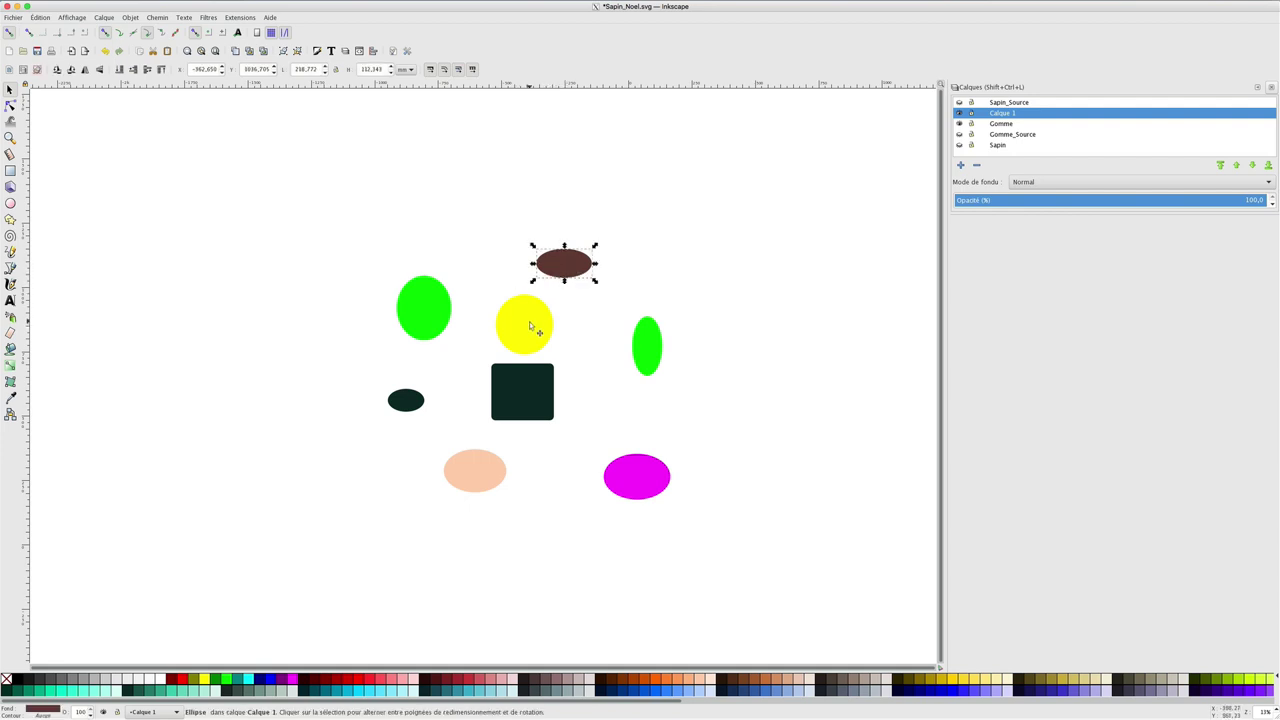
left_click(524, 378)
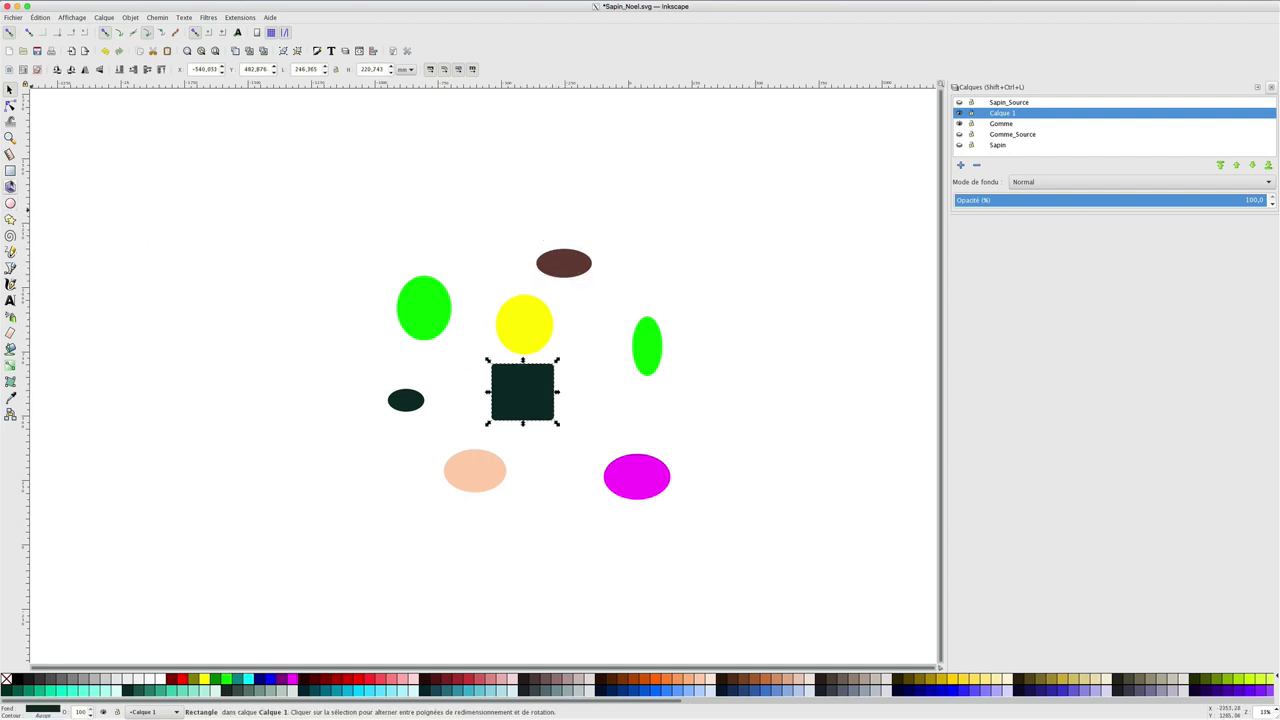
left_click(10, 170)
left_click_drag(689, 393, 759, 462)
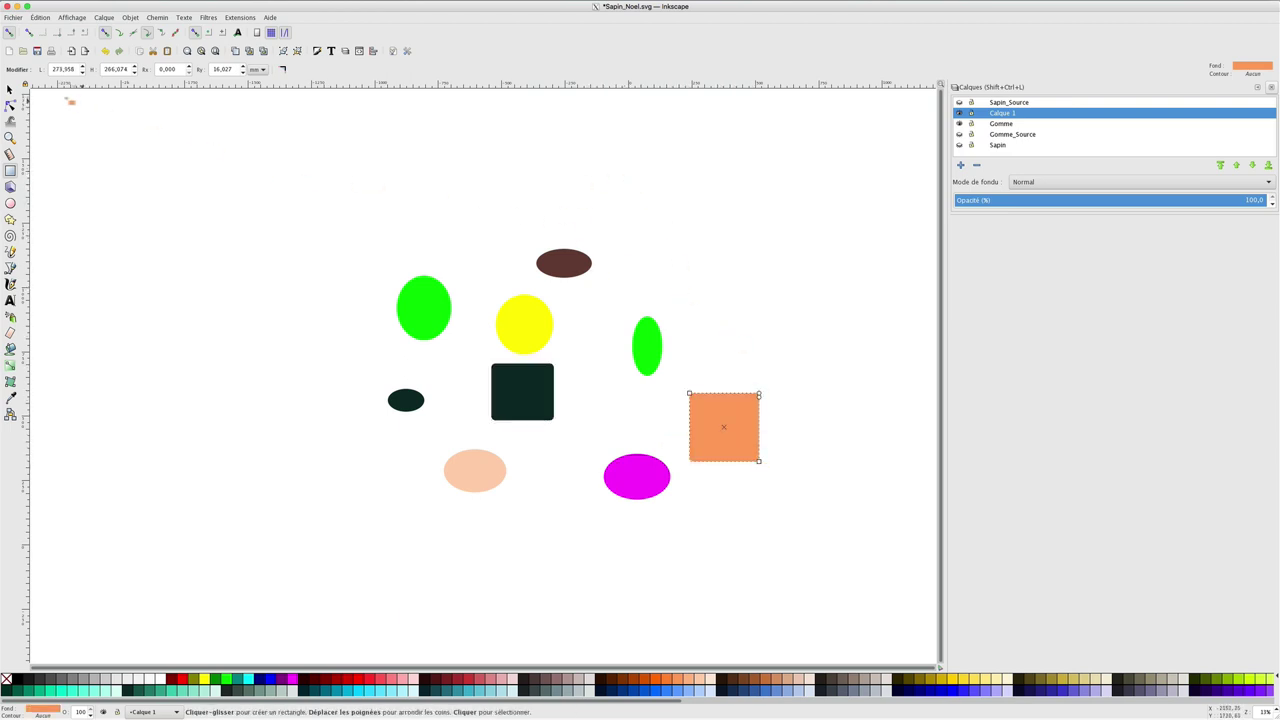
key("s")
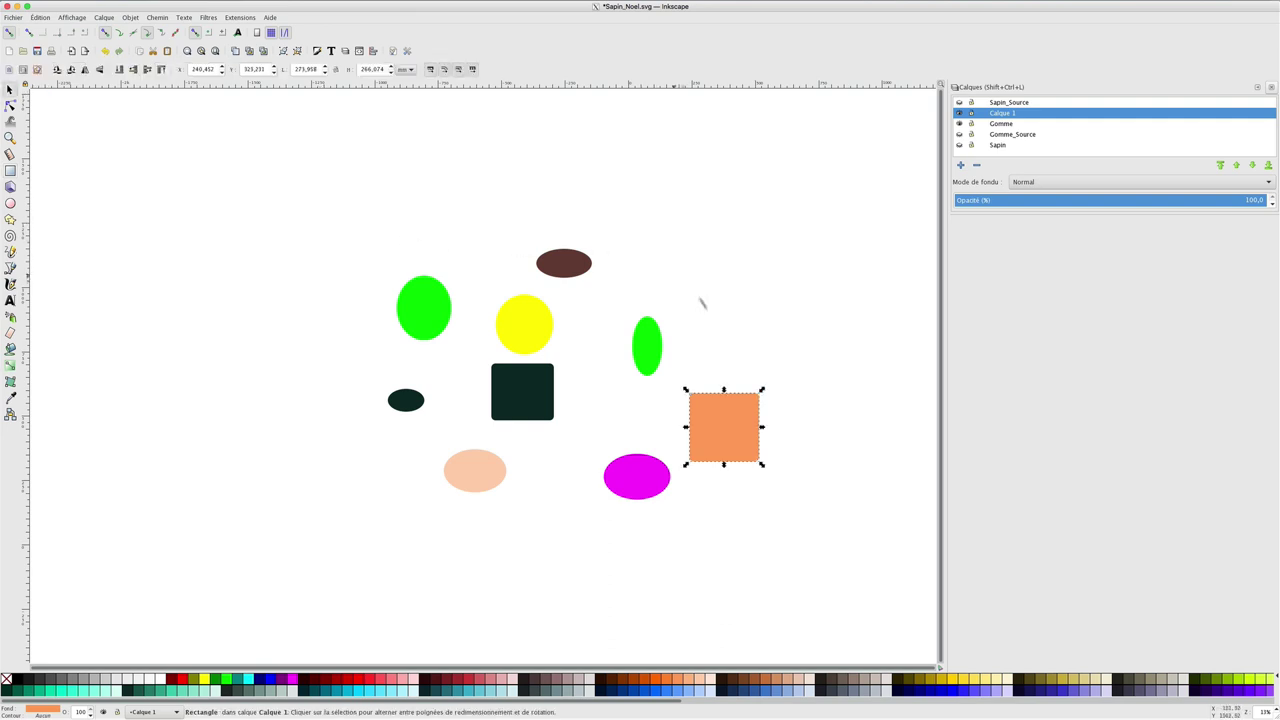
key("Delete")
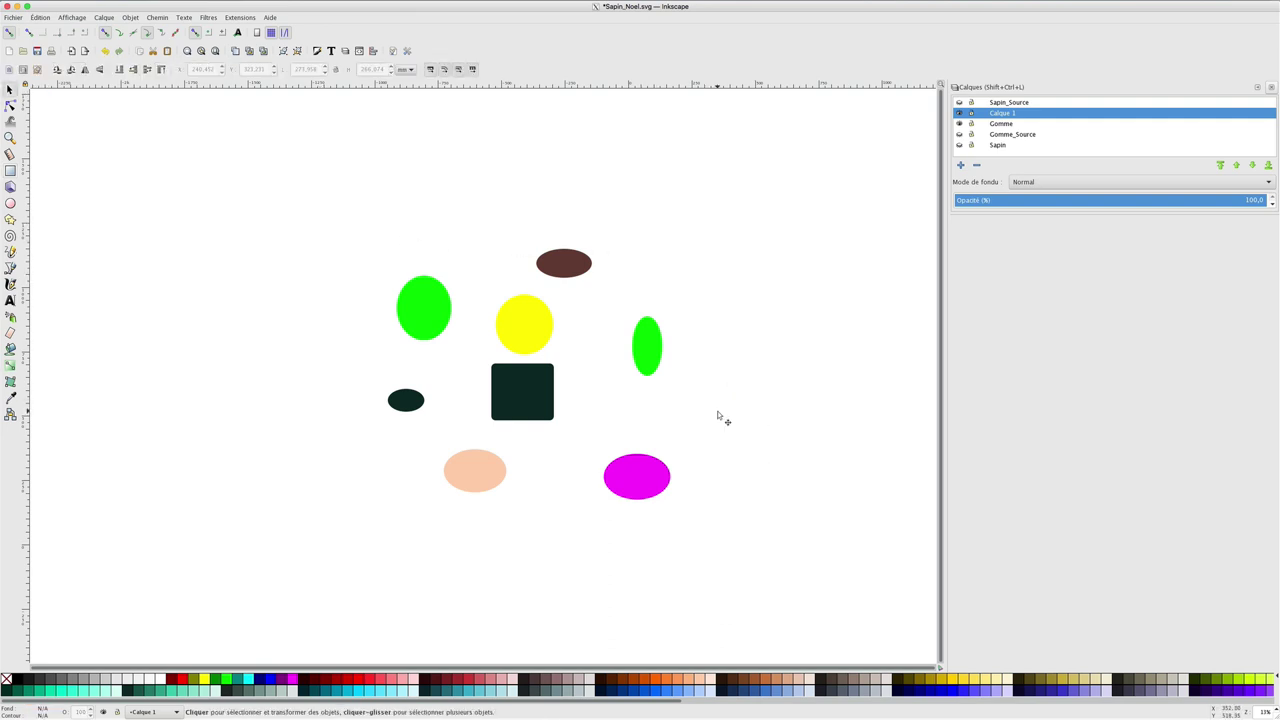
key("ctrl+z")
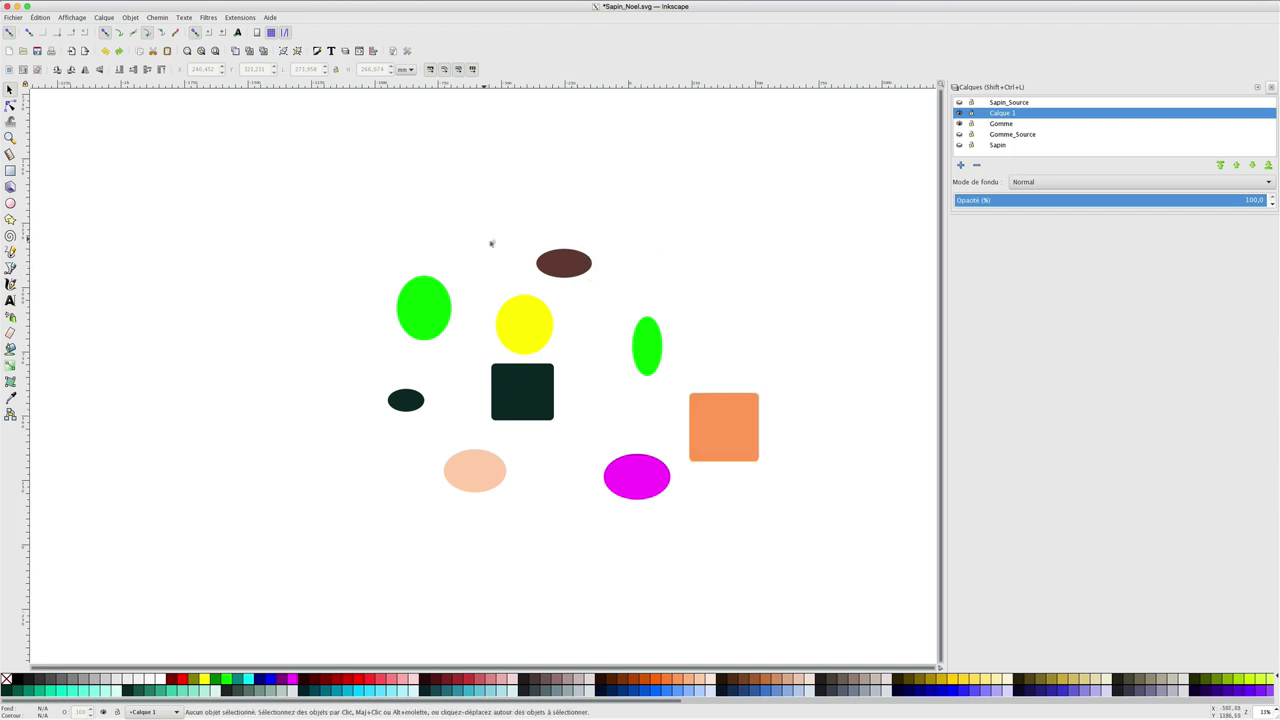
- Erase the green, brown, magenta, peach and dark ellipses plus both squares, sparing the yellow circle
left_click(10, 333)
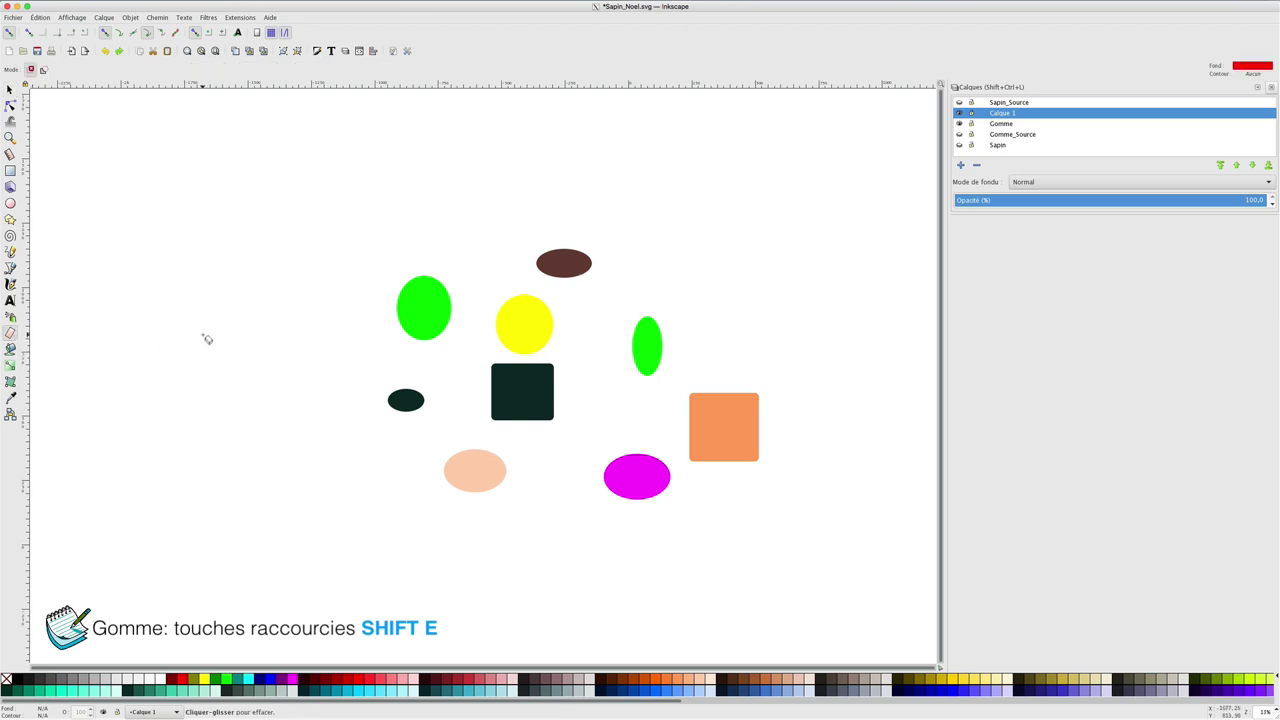
key("s")
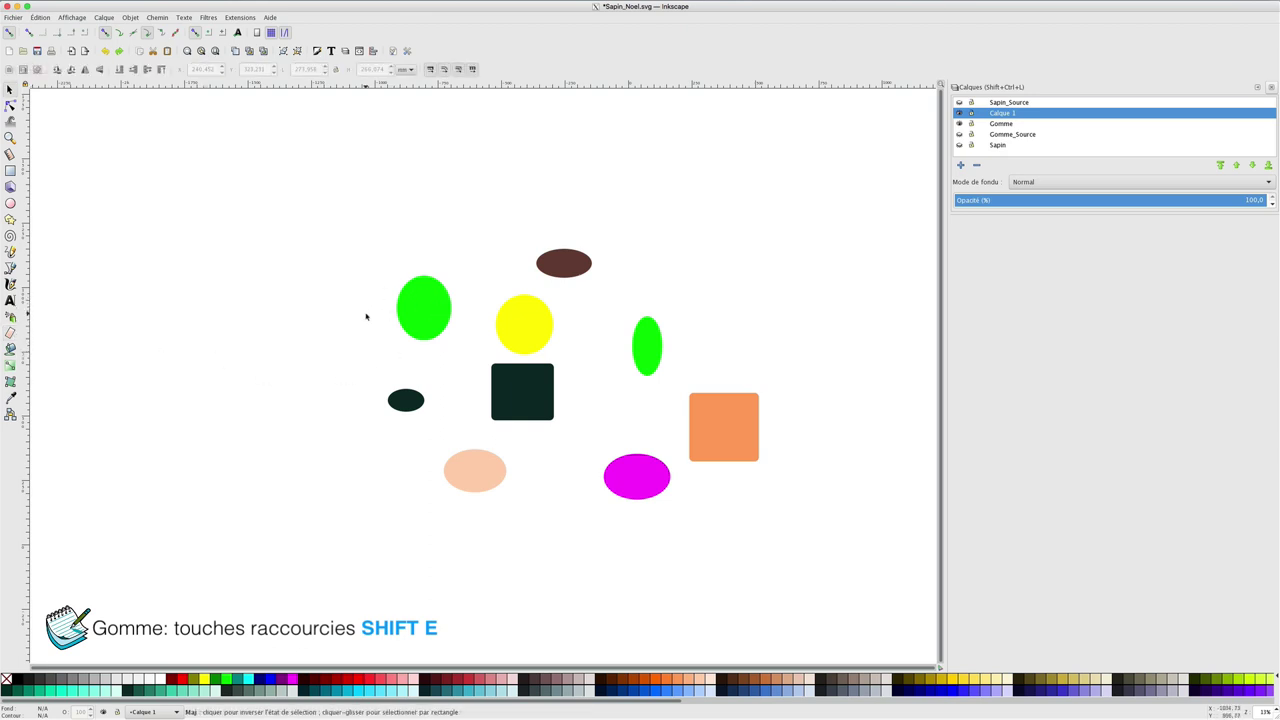
key("shift+e")
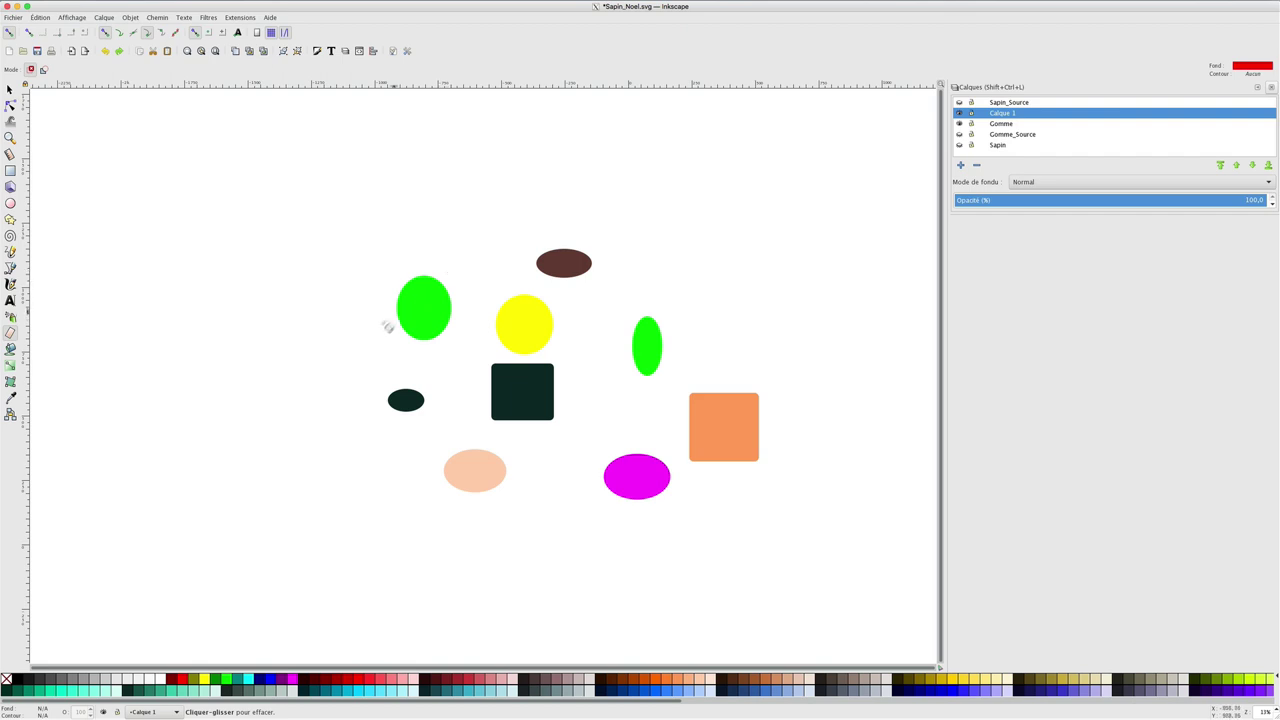
mouse_move(368, 336)
left_mouse_down()
mouse_move(490, 263)
mouse_move(612, 283)
left_mouse_up()
mouse_move(610, 352)
left_mouse_down()
mouse_move(708, 309)
mouse_move(722, 538)
left_mouse_up()
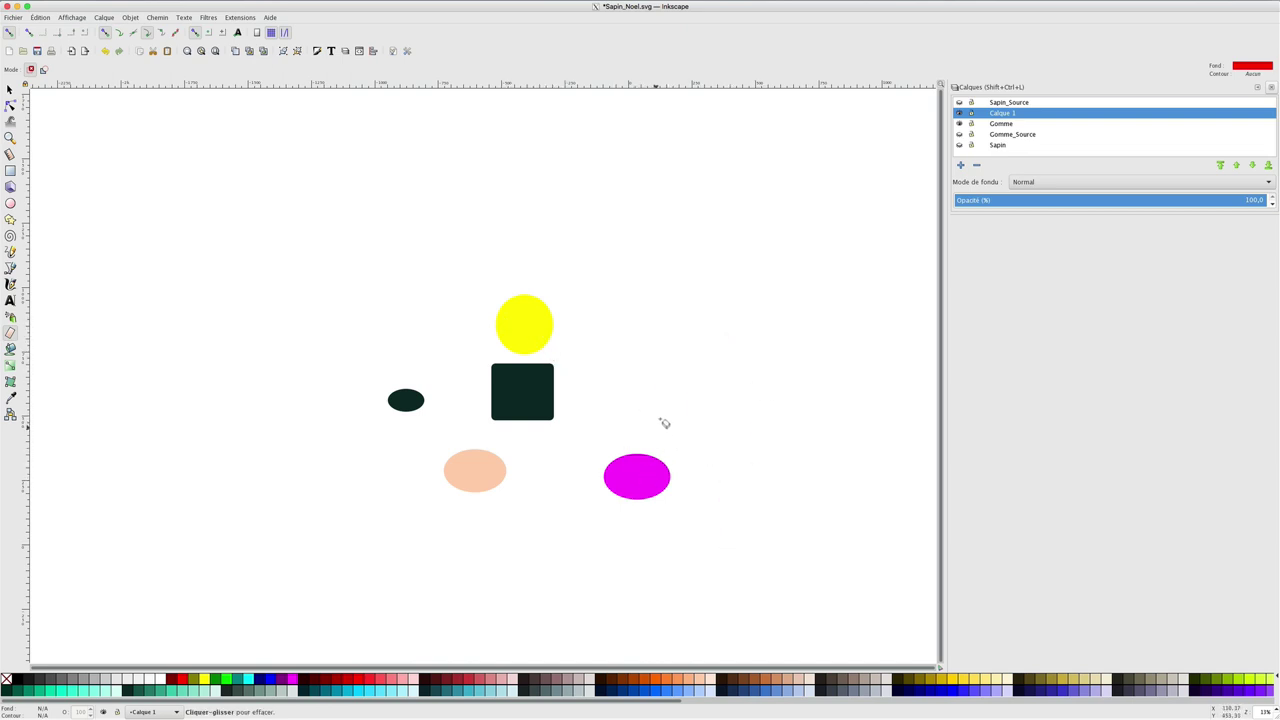
left_click_drag(664, 423, 618, 510)
left_click_drag(455, 500, 518, 451)
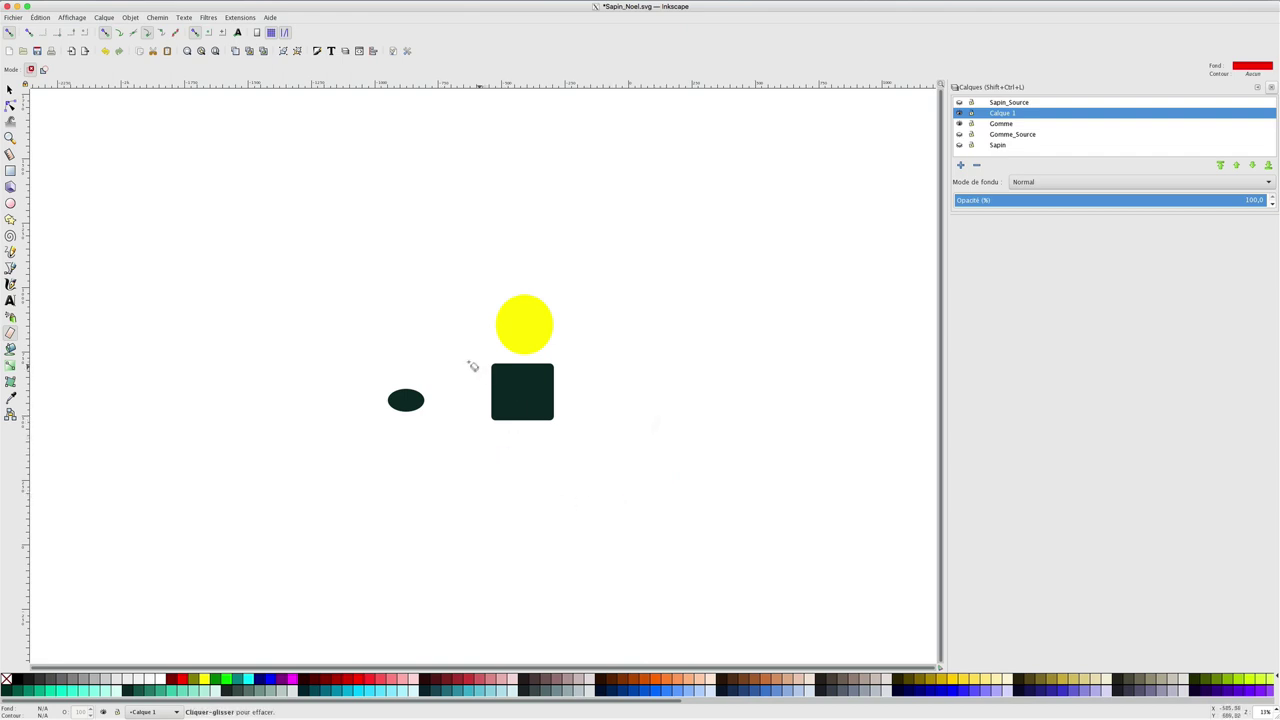
left_click_drag(473, 366, 605, 426)
left_click_drag(385, 355, 430, 462)
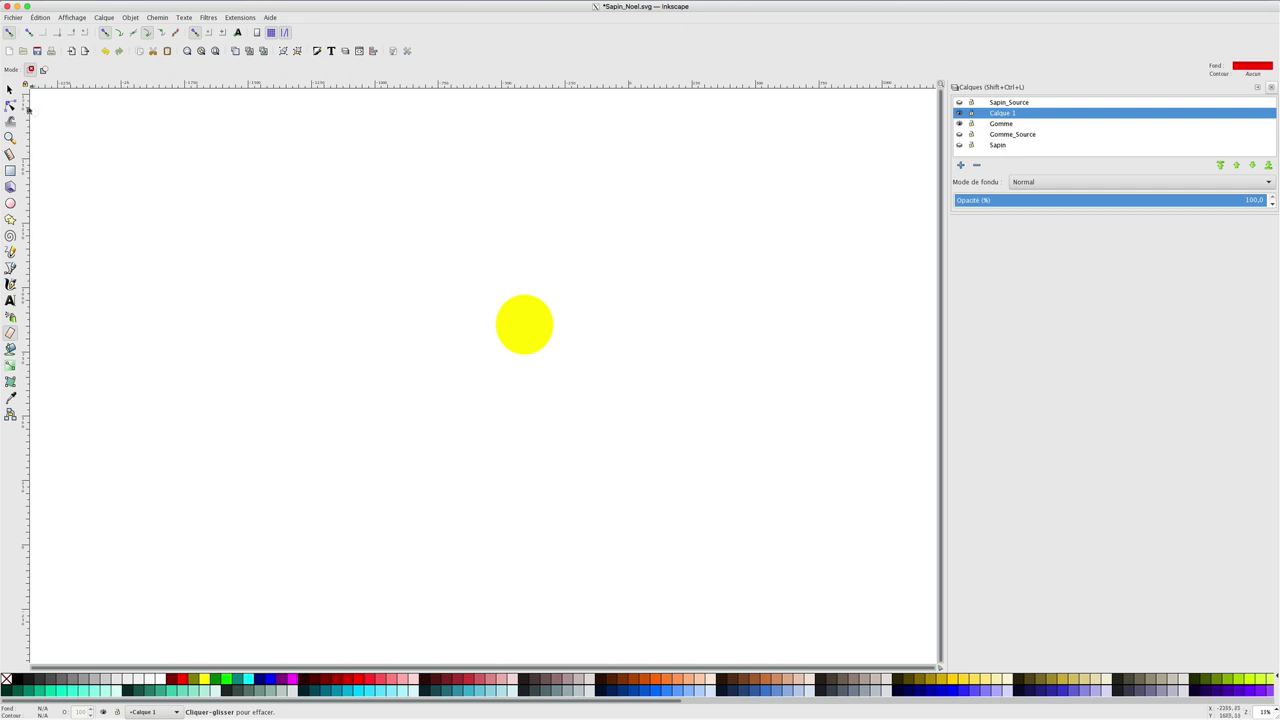
- Shrink the yellow circle to about half size and fill it red
left_click(10, 91)
left_click(540, 330)
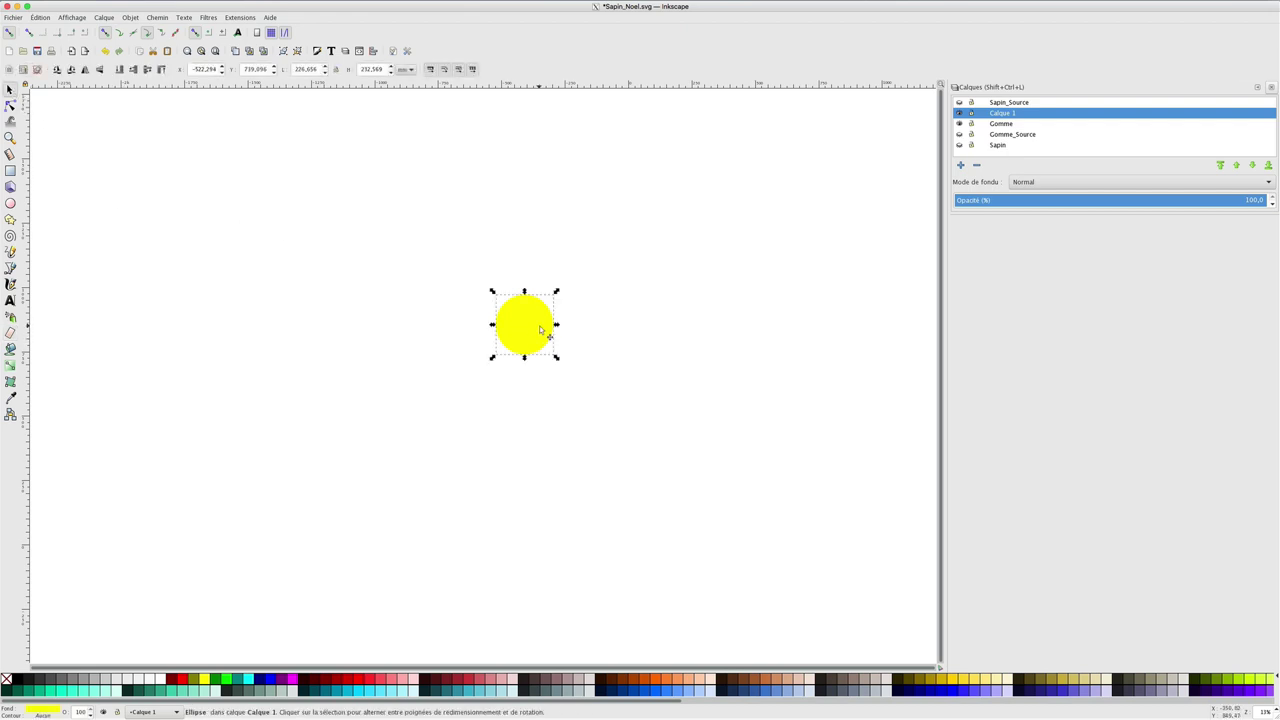
left_click_drag(558, 297, 531, 322)
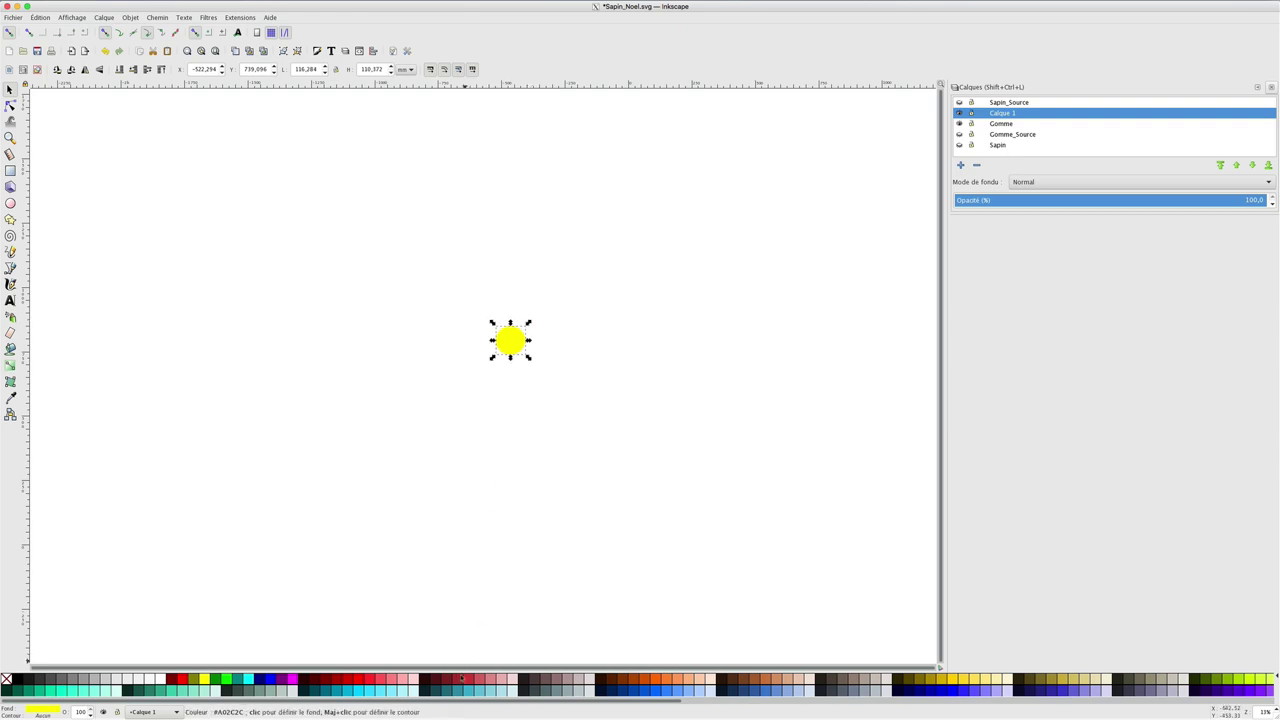
left_click(472, 679)
left_click(536, 288)
left_click_drag(444, 280, 555, 404)
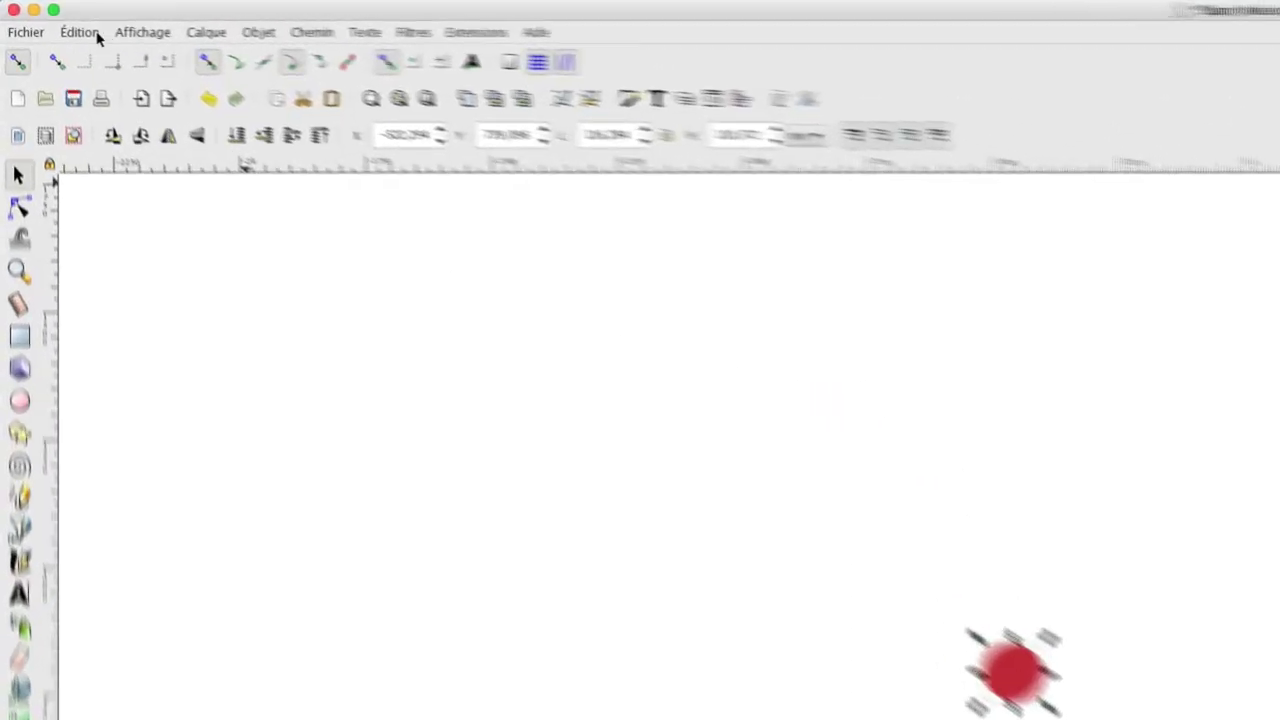
- Tile the red circle into a 5 × 5 grid of clones
left_click(40, 17)
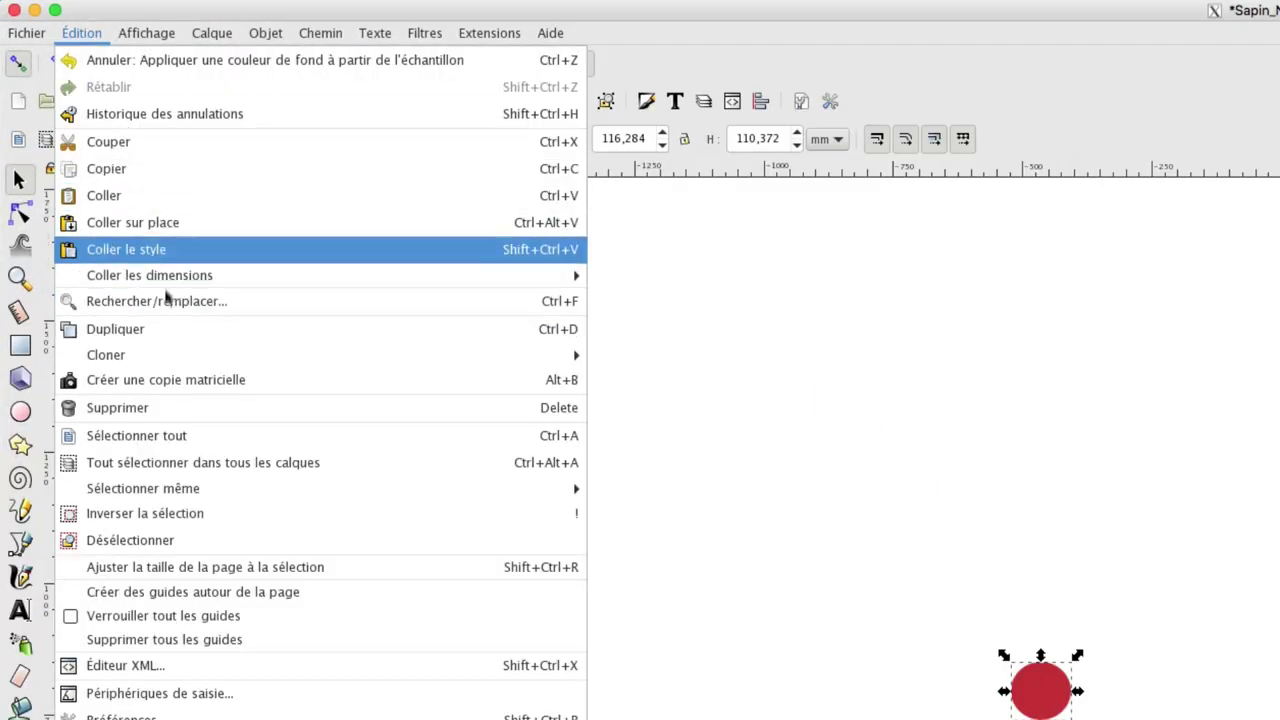
mouse_move(320, 355)
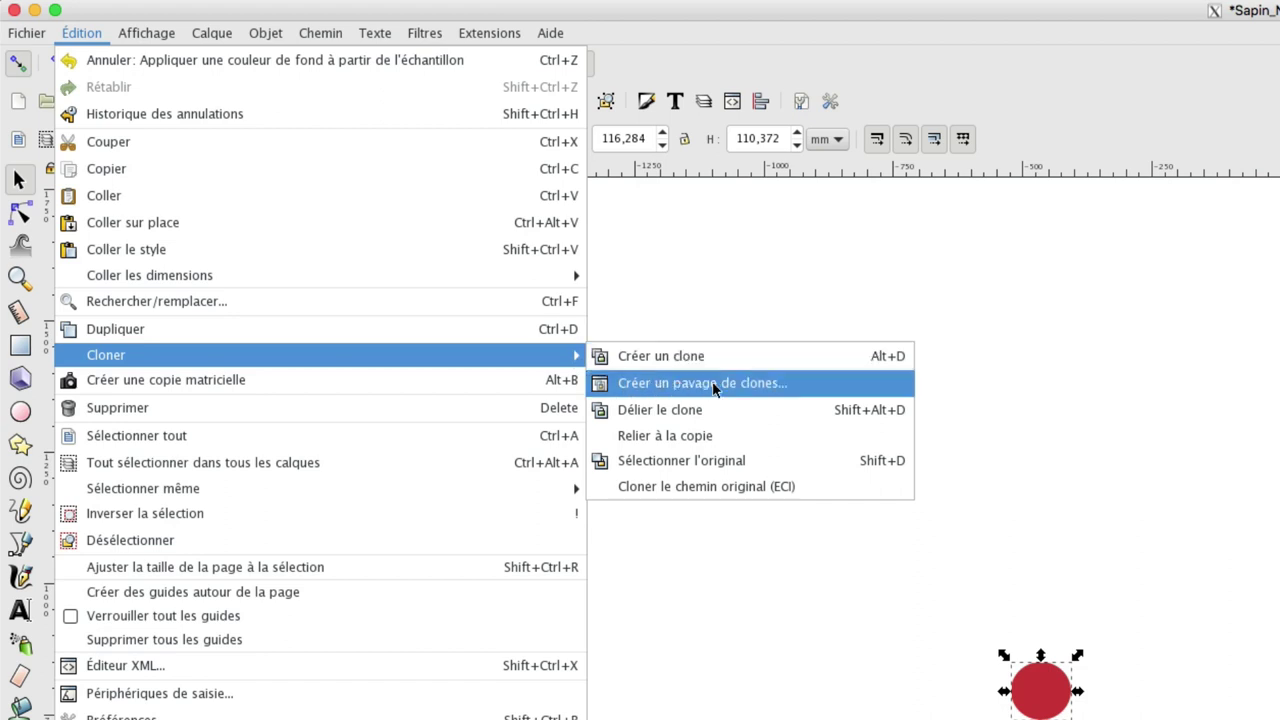
left_click(713, 384)
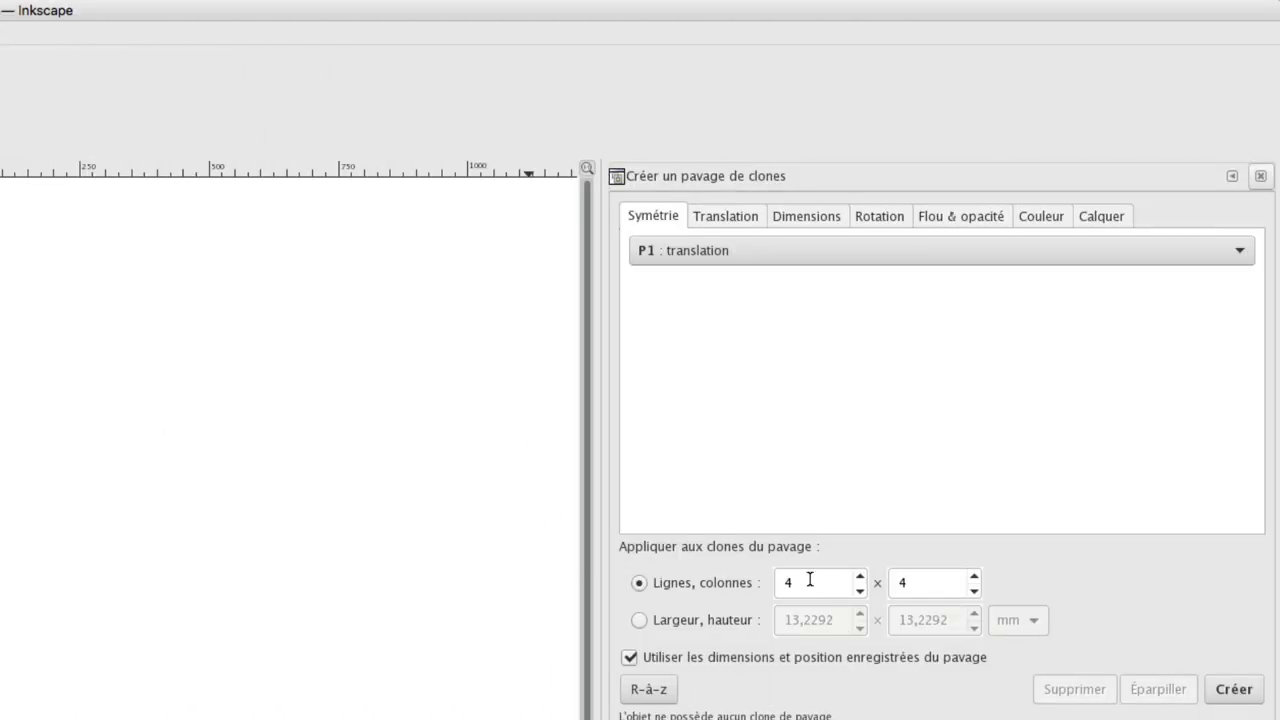
left_click_drag(810, 580, 761, 584)
type("5")
left_click_drag(912, 590, 865, 578)
type("5")
left_click(1232, 689)
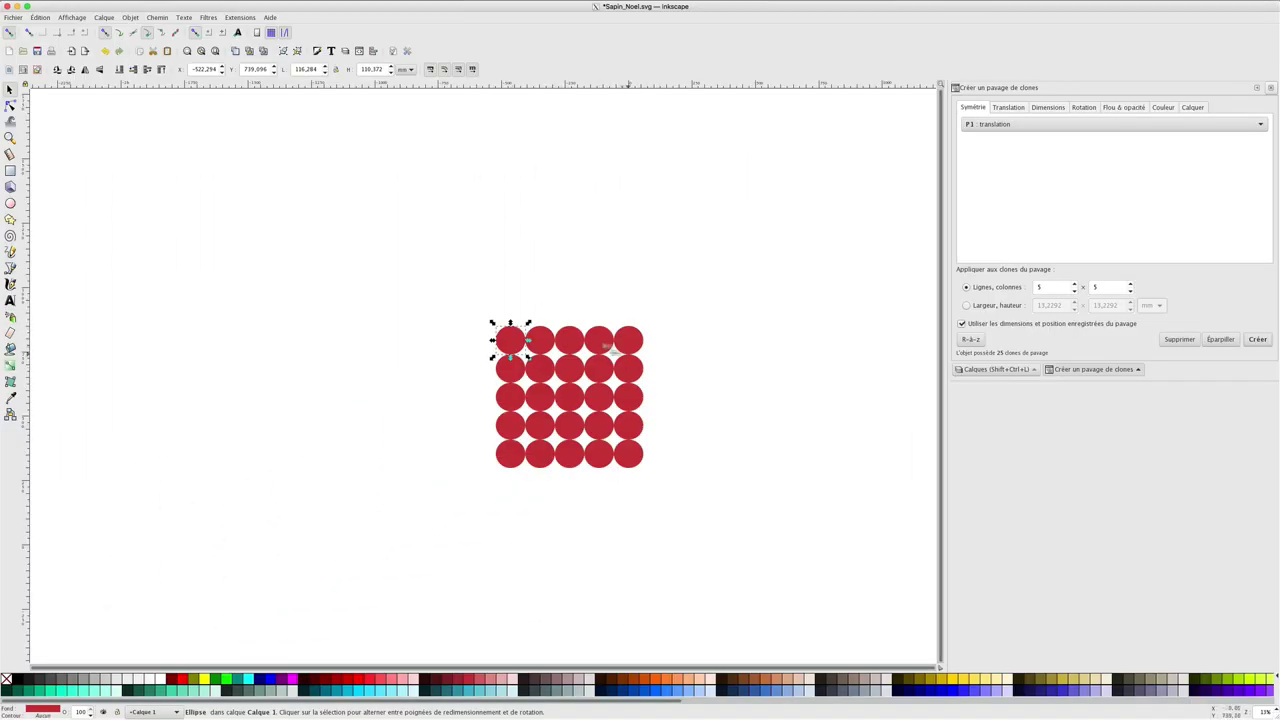
key("shift+e")
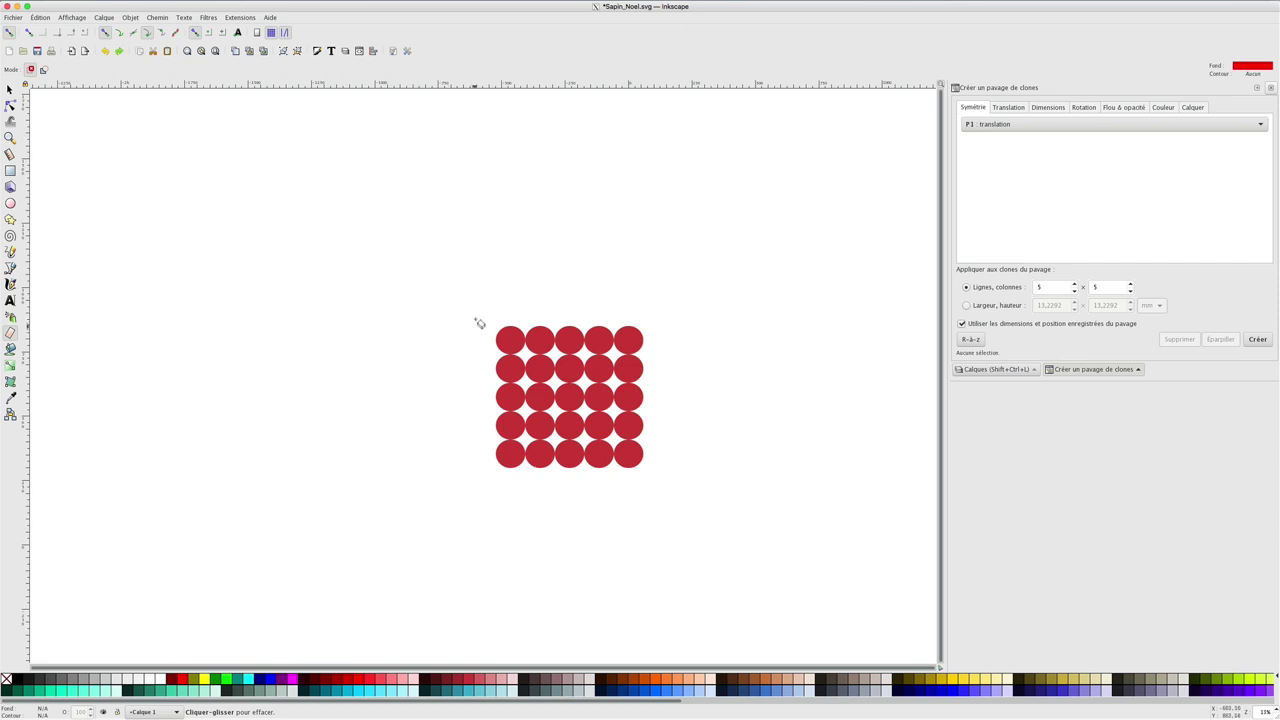
- Erase five grid circles, set the eraser to cut only part of objects, and undo a test cut
mouse_move(476, 320)
left_mouse_down()
mouse_move(523, 342)
mouse_move(526, 322)
mouse_move(571, 427)
mouse_move(578, 489)
left_mouse_up()
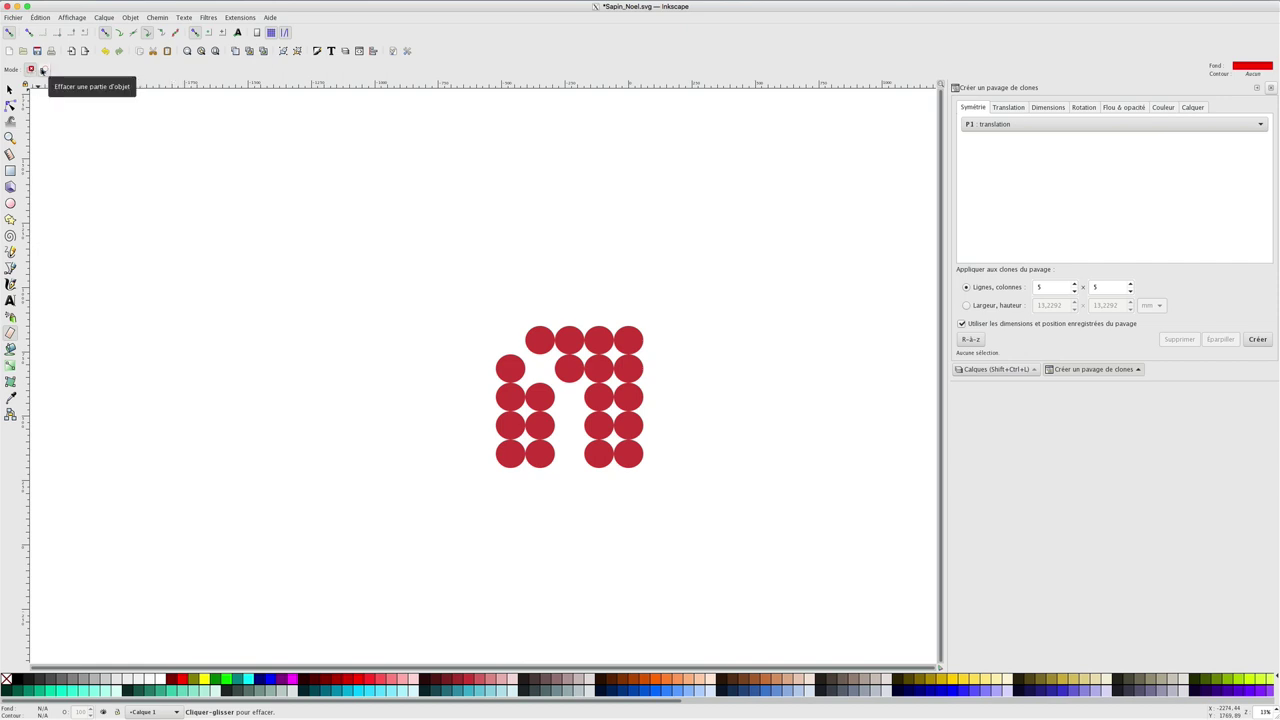
left_click(43, 70)
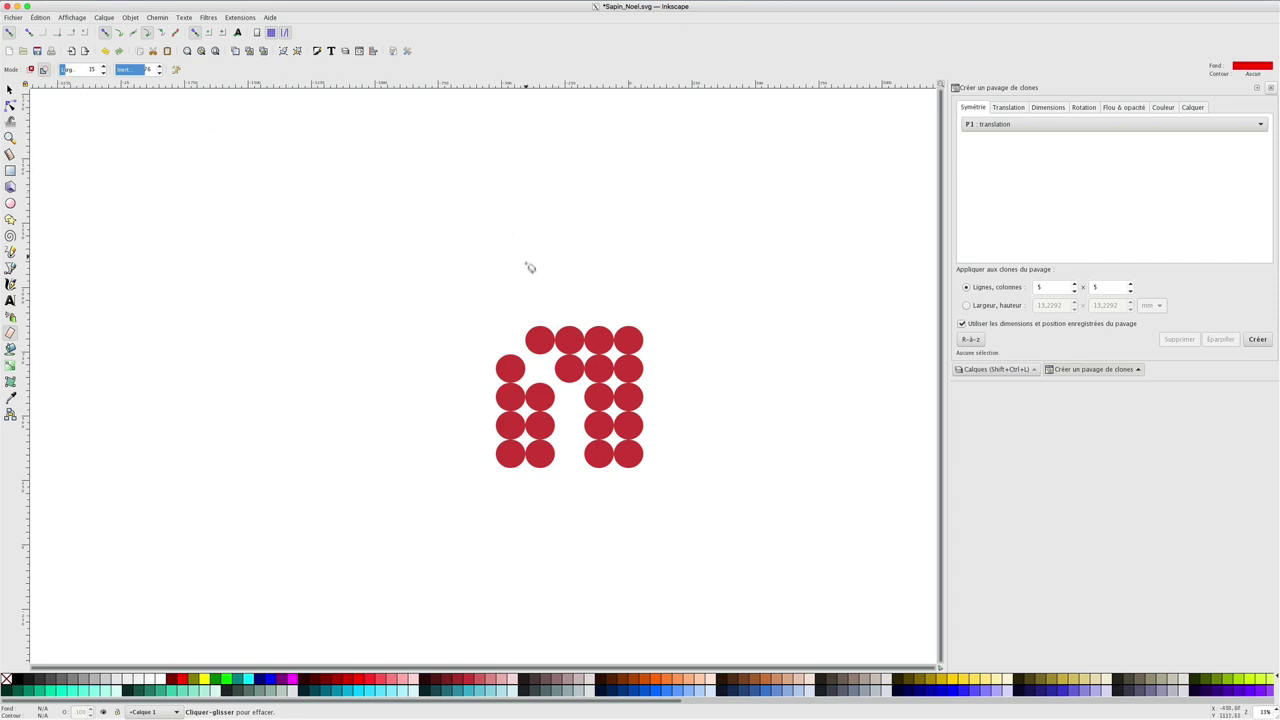
left_click_drag(532, 314, 576, 416)
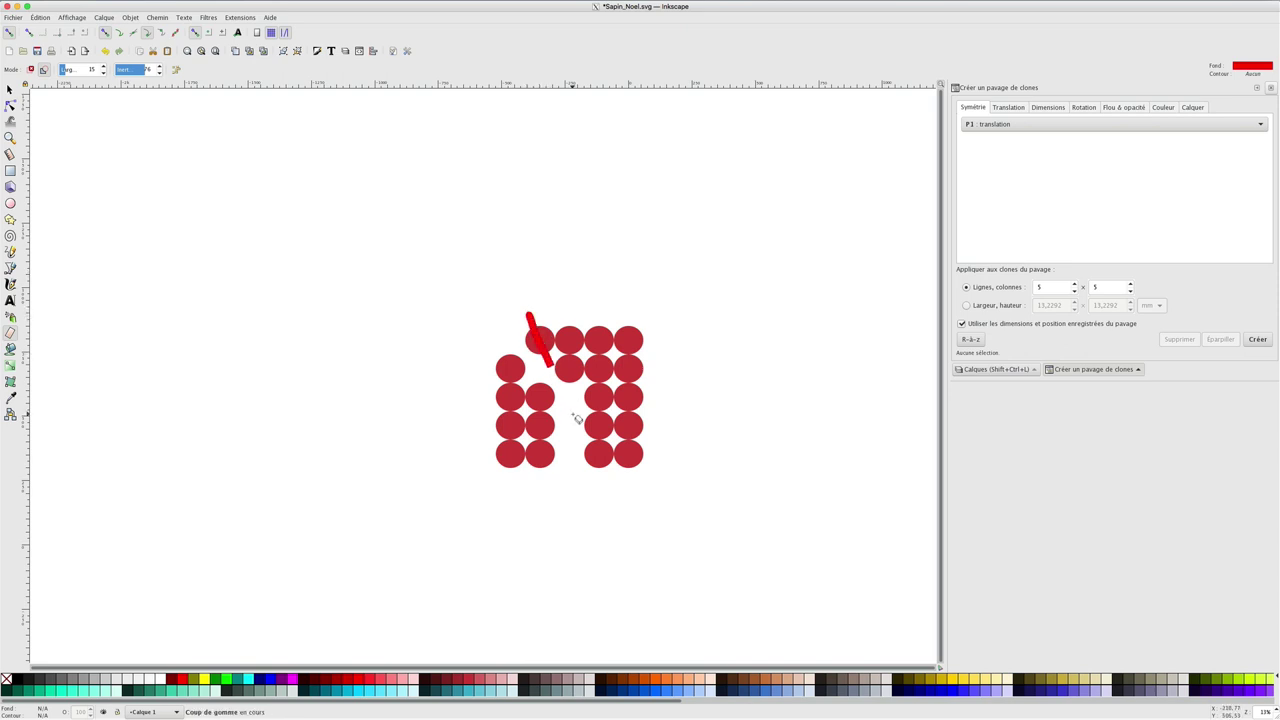
left_click_drag(576, 418, 572, 400)
key("ctrl+z")
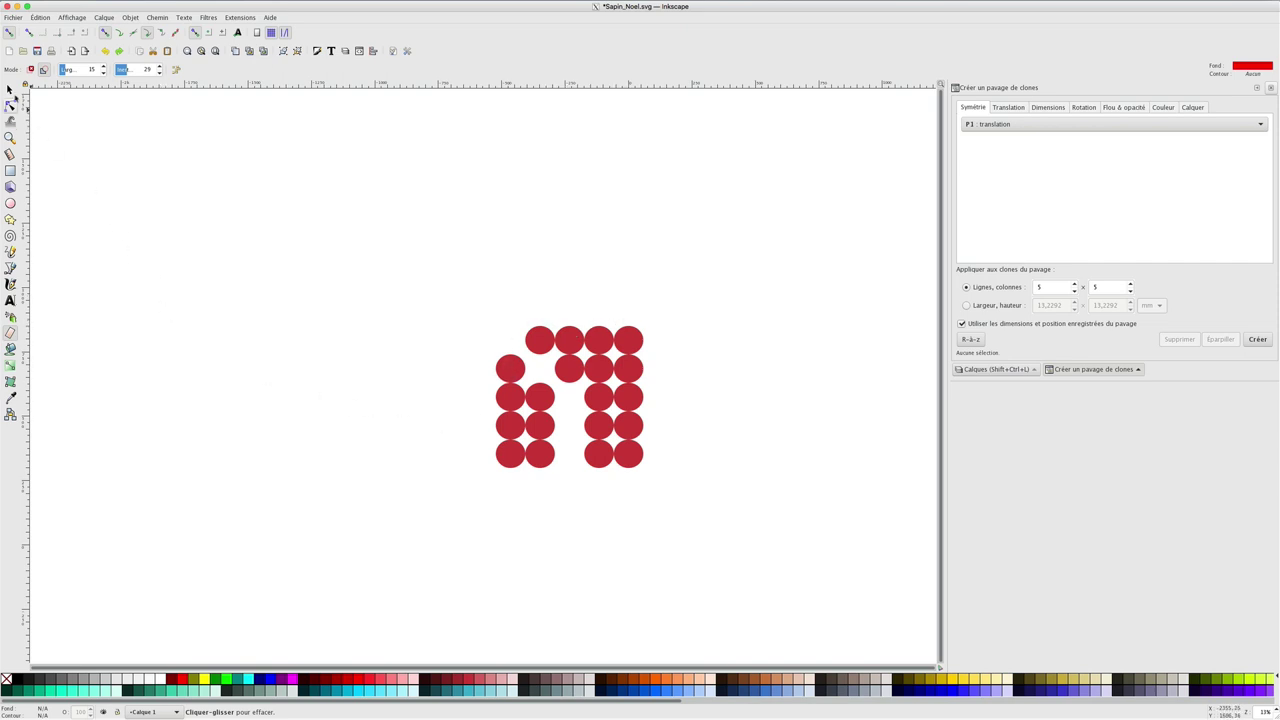
left_click(12, 92)
- Delete all 20 red circles and draw one large red circle at the page centre
left_click_drag(440, 273, 691, 524)
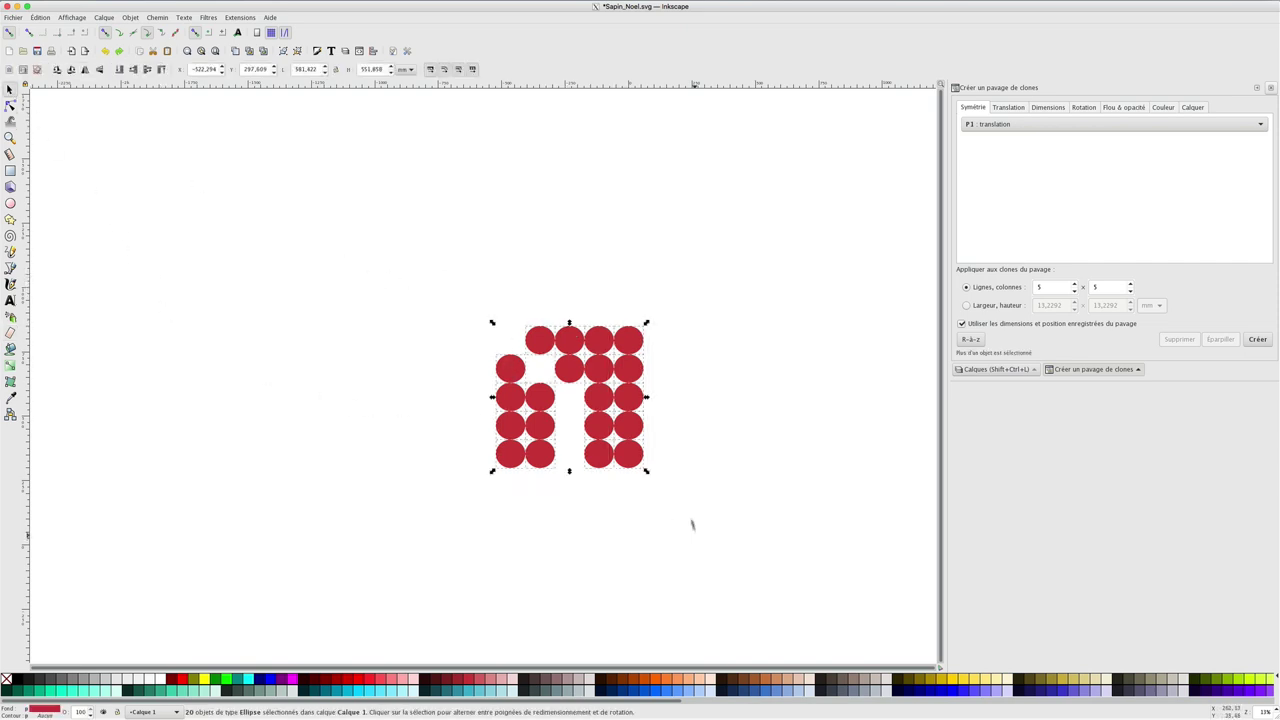
key("Delete")
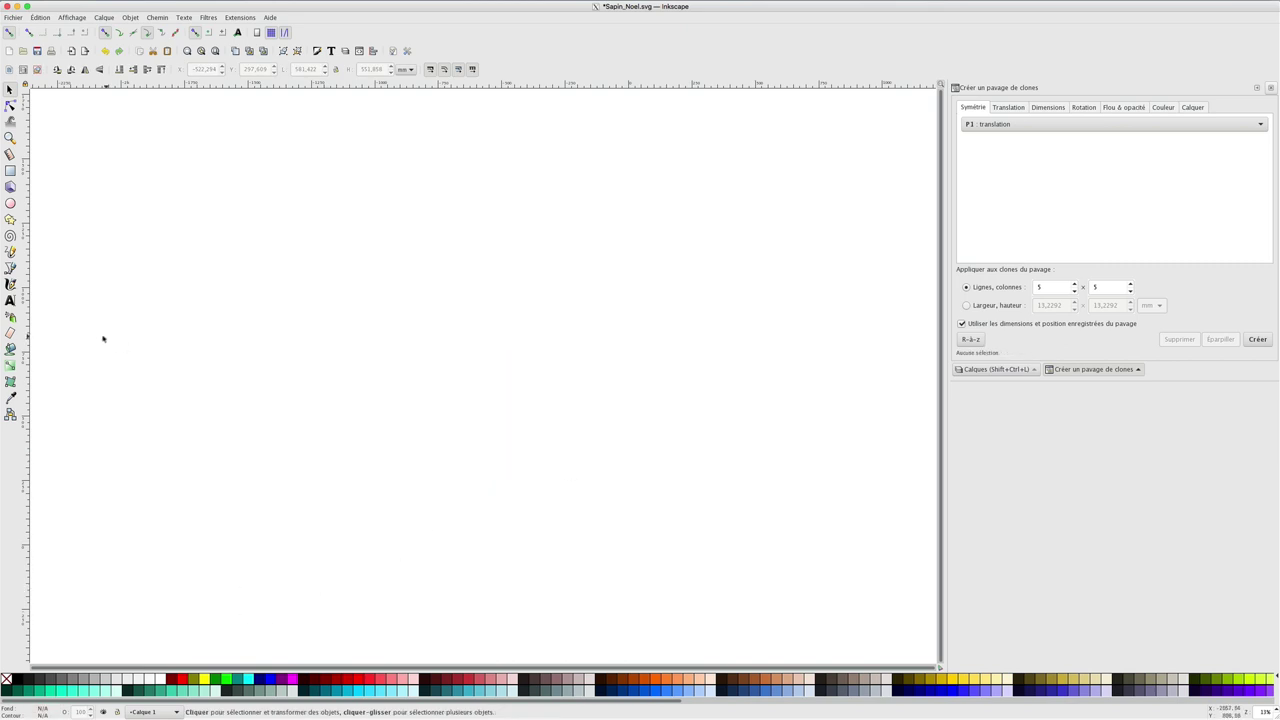
left_click(12, 204)
left_click_drag(416, 254, 632, 487)
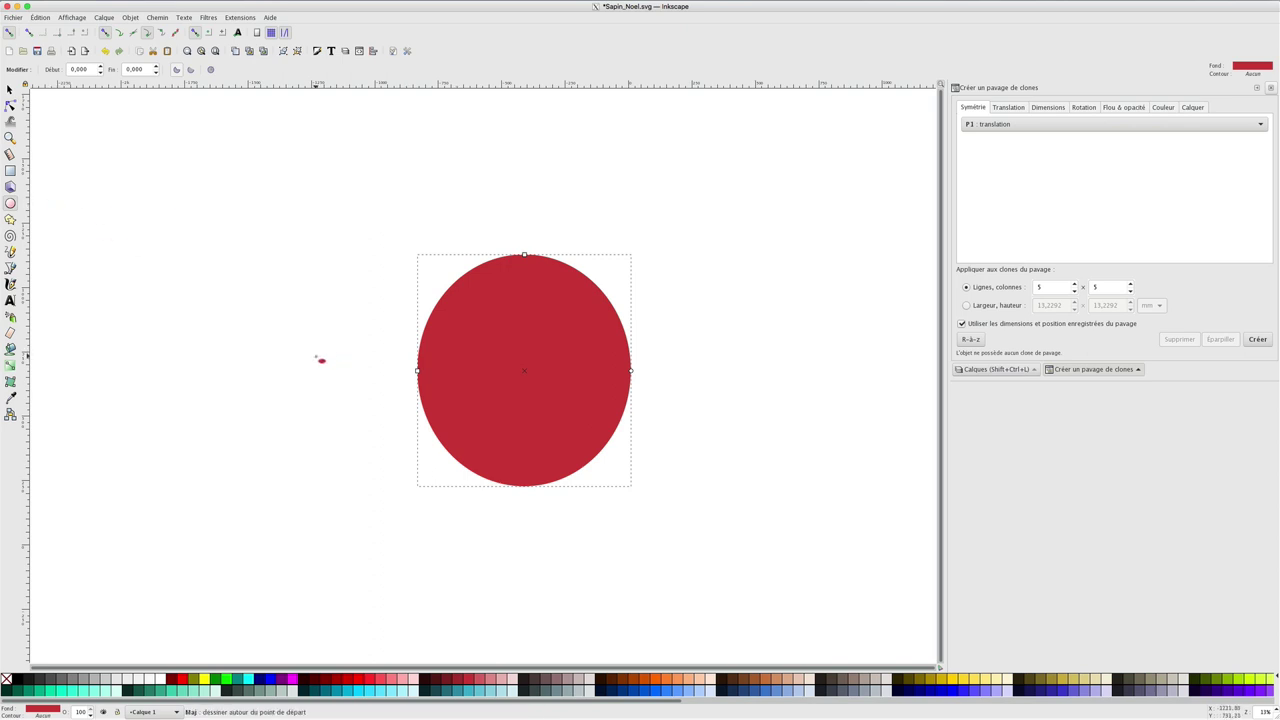
- Cut three curved white bands across the red circle with the eraser
key("shift+e")
mouse_move(356, 254)
left_mouse_down()
mouse_move(670, 305)
mouse_move(752, 253)
left_mouse_up()
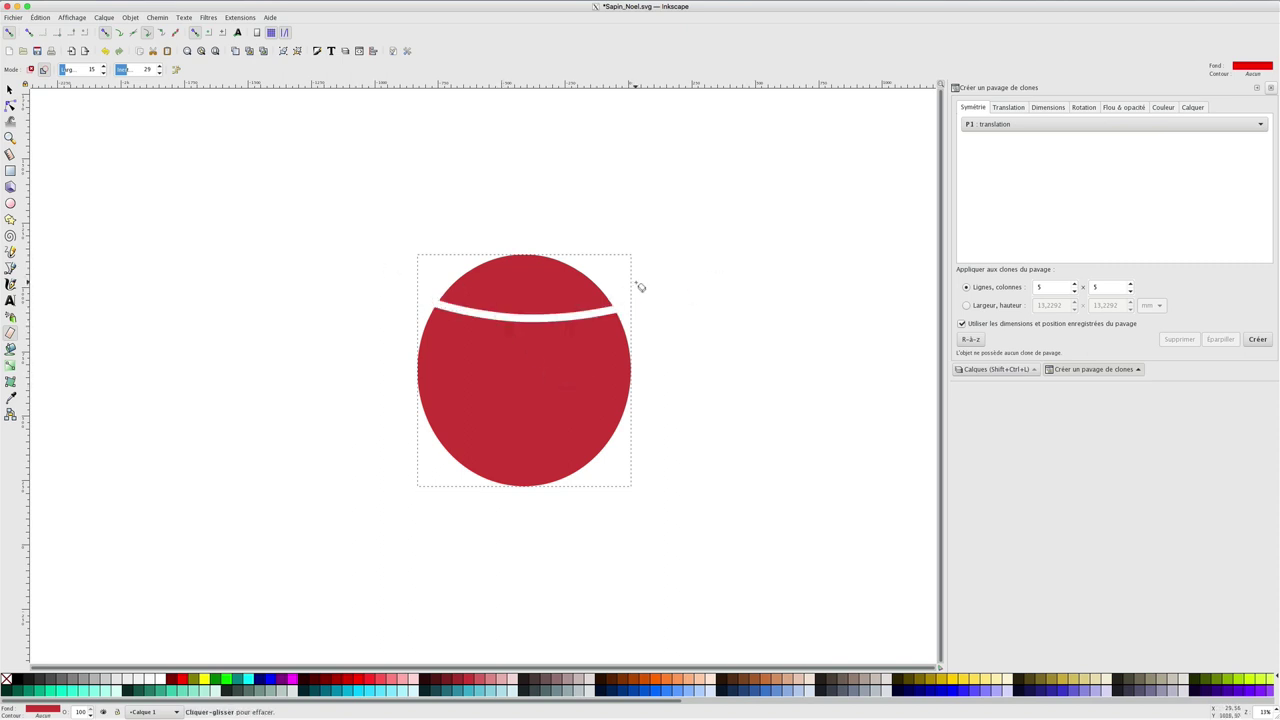
mouse_move(362, 291)
left_mouse_down()
mouse_move(540, 377)
mouse_move(654, 380)
mouse_move(741, 356)
left_mouse_up()
mouse_move(396, 404)
left_mouse_down()
mouse_move(571, 429)
mouse_move(672, 465)
left_mouse_up()
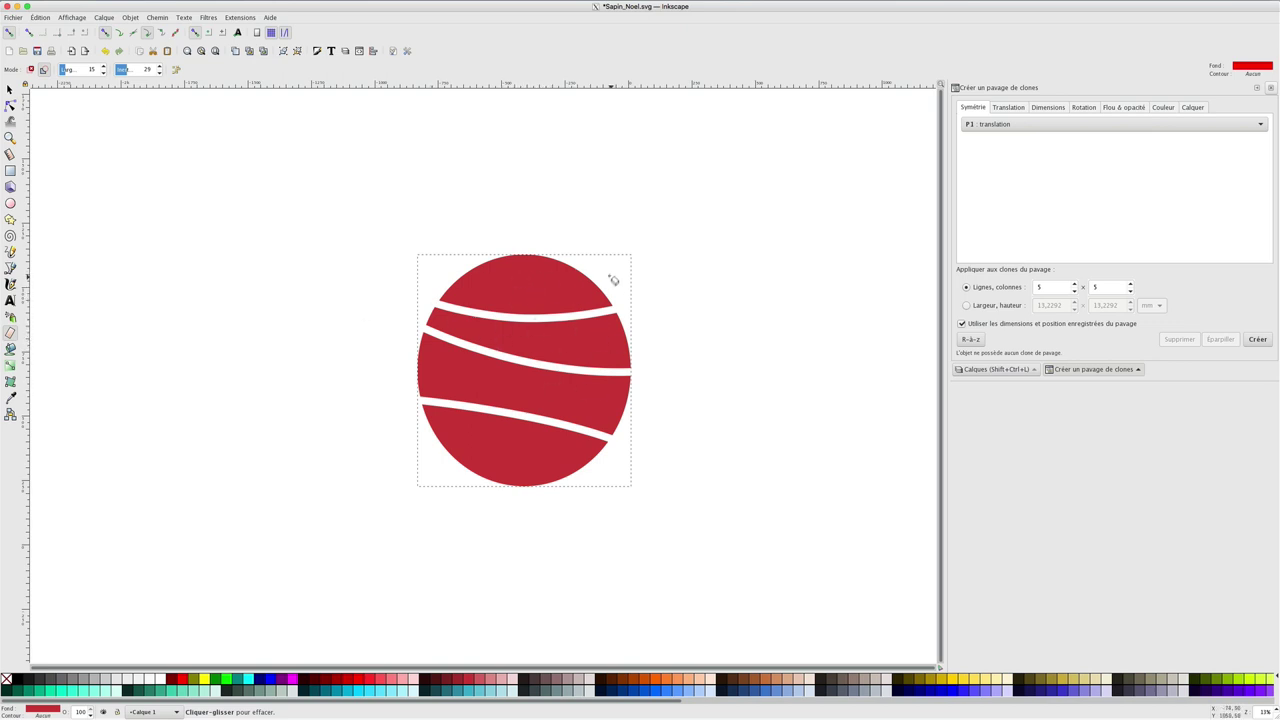
left_click(10, 90)
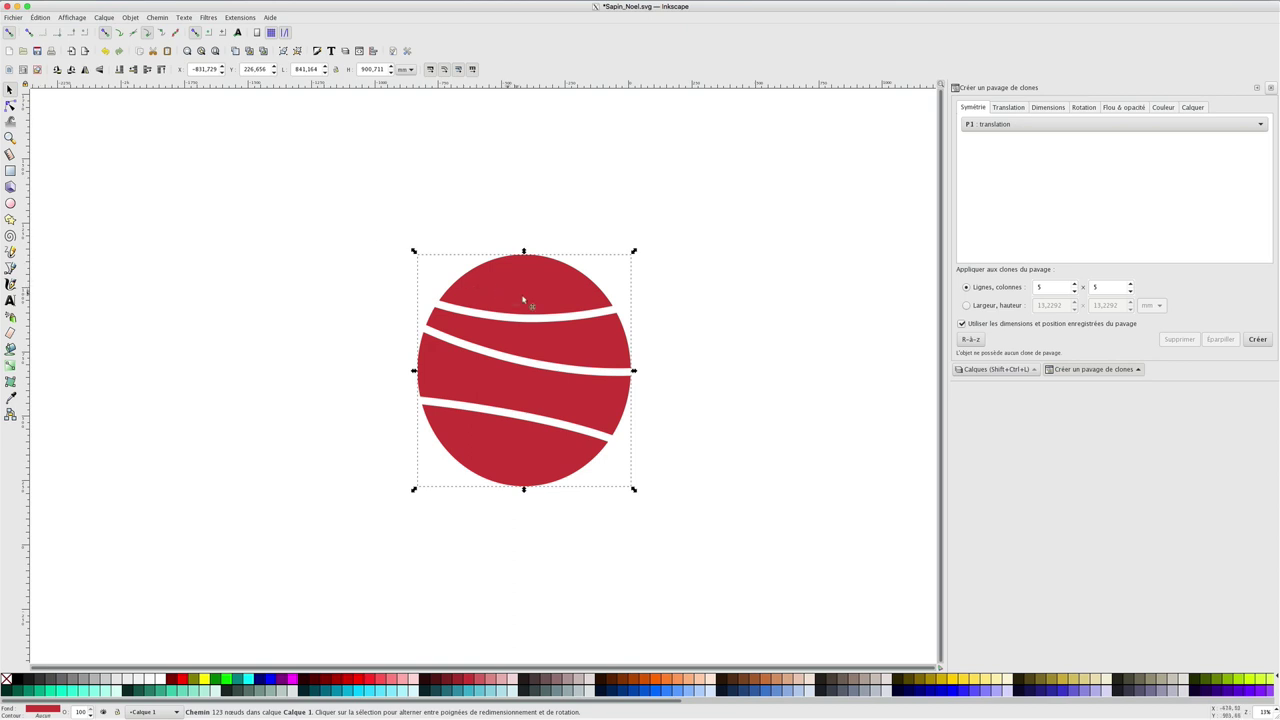
- Nudge the banded red circle and convert it from an object to a path
mouse_move(522, 299)
left_mouse_down()
mouse_move(548, 276)
mouse_move(531, 303)
left_mouse_up()
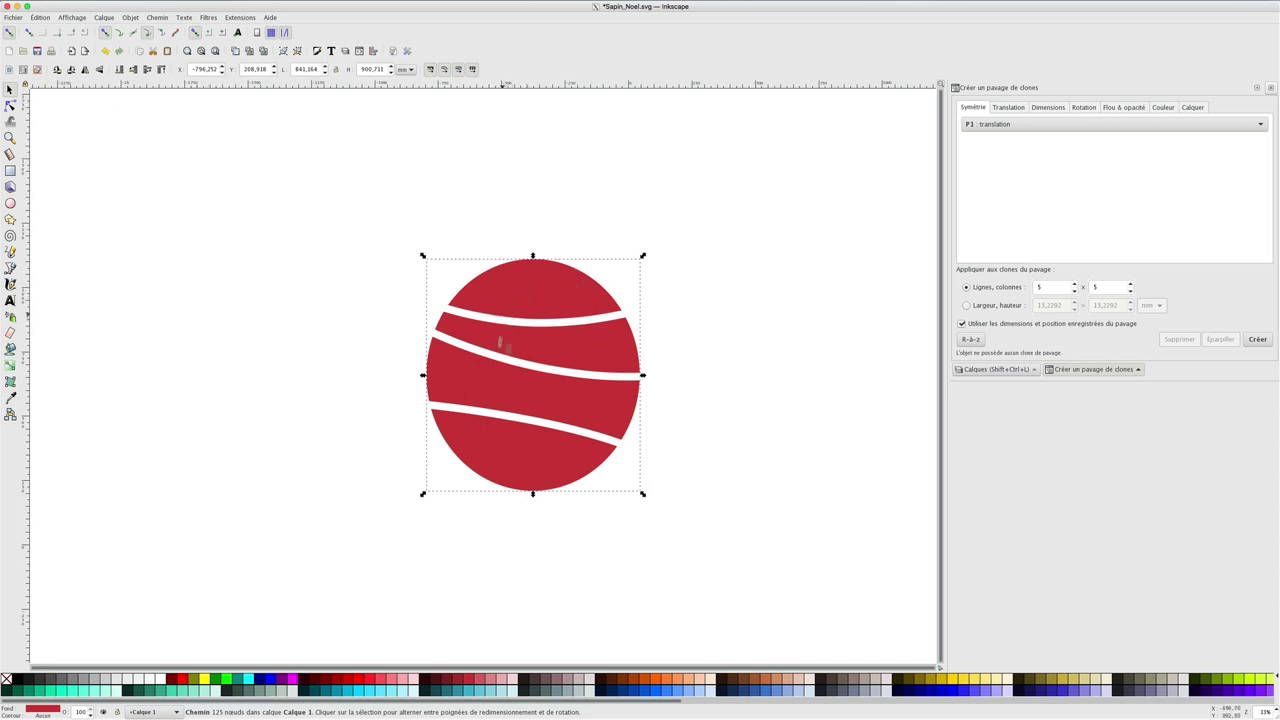
left_click(157, 17)
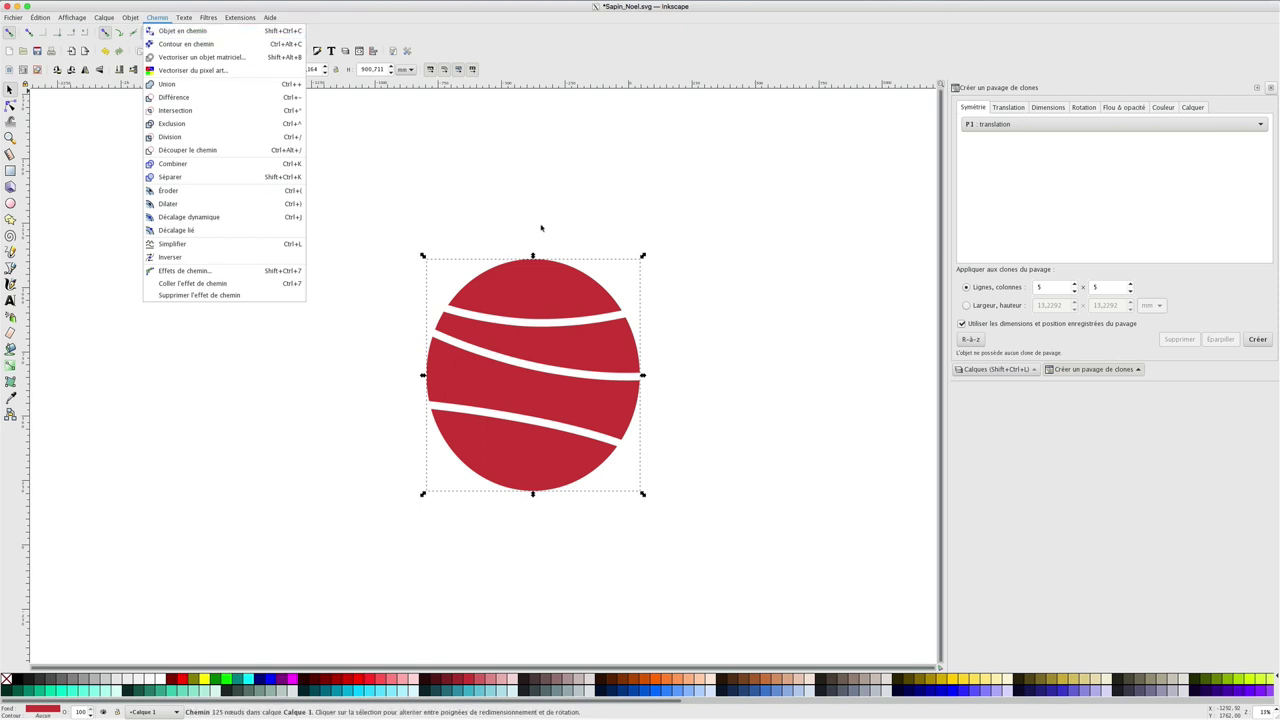
left_click(167, 31)
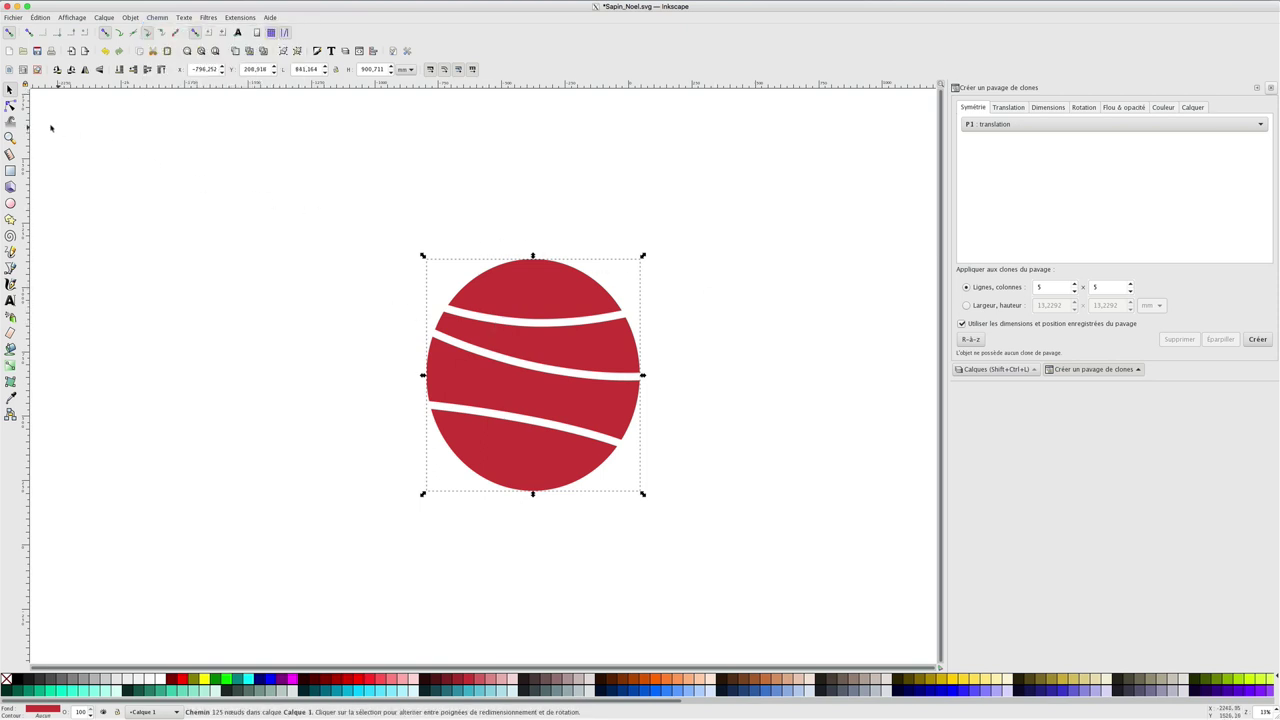
left_click(10, 106)
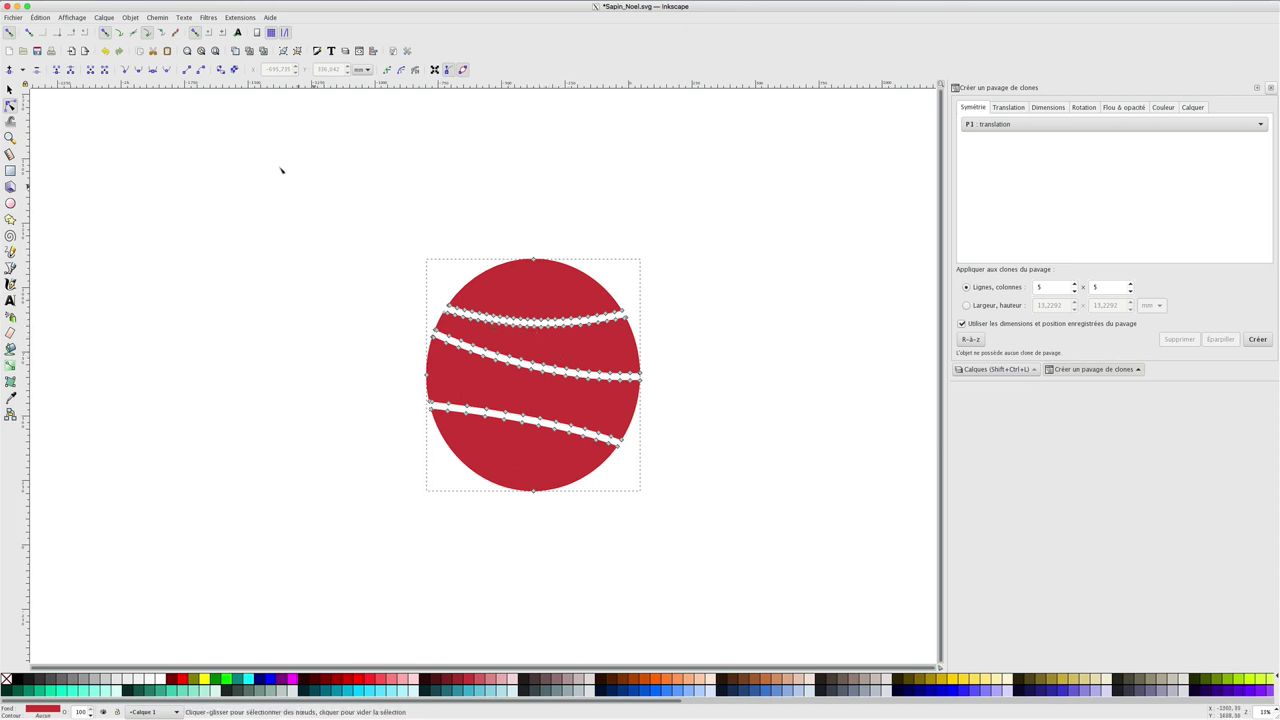
- Simplify the striped path to reduce its nodes and close the clone-tiling panel
left_click(157, 17)
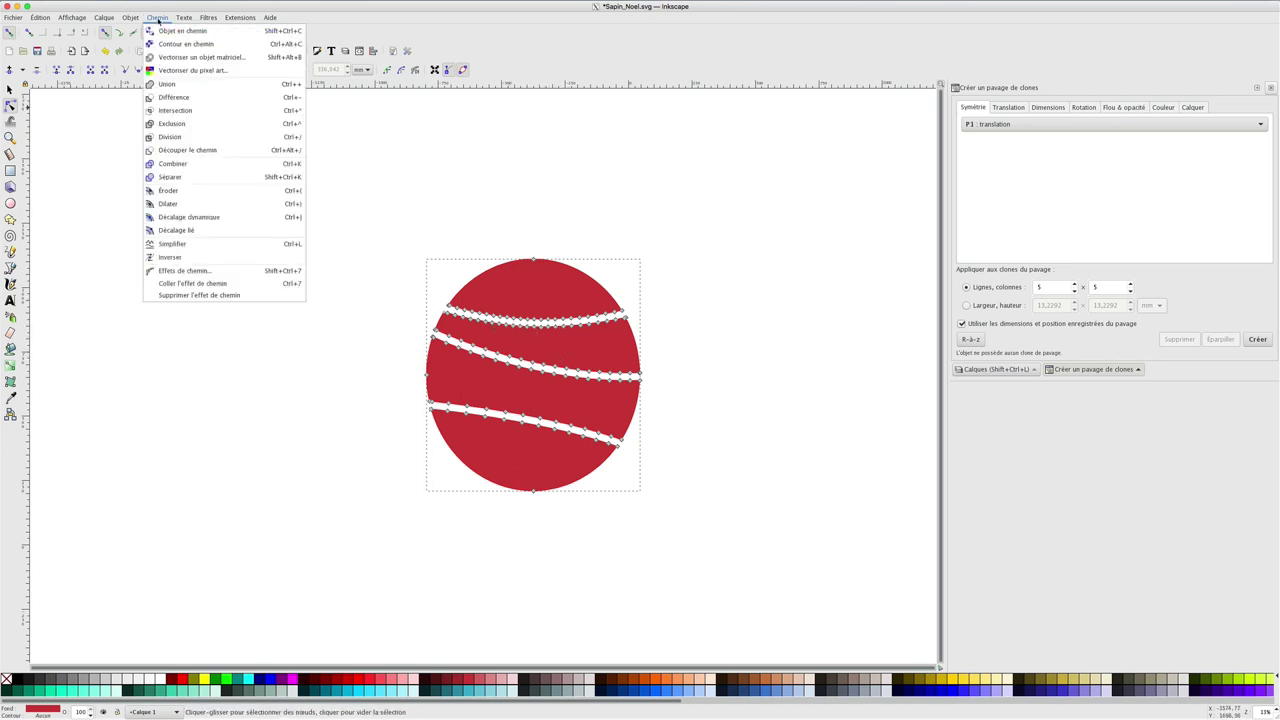
left_click(190, 244)
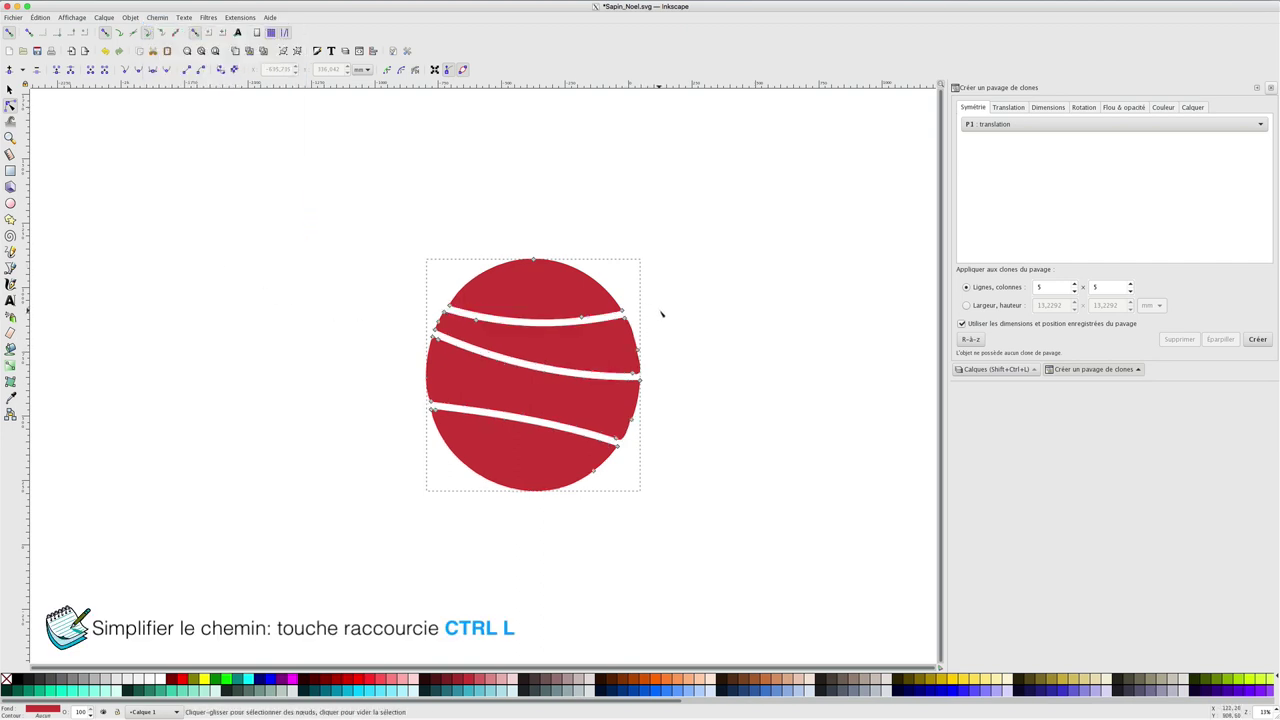
left_click(651, 345)
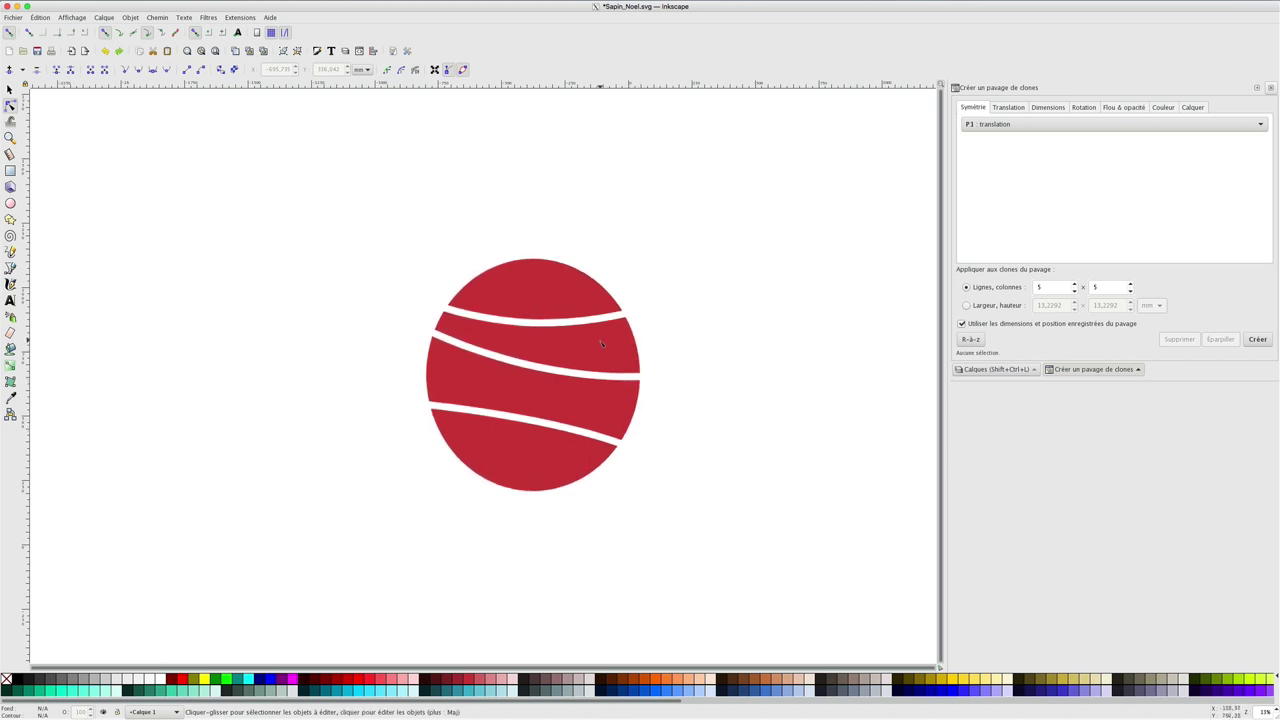
left_click(603, 344)
left_click(700, 294)
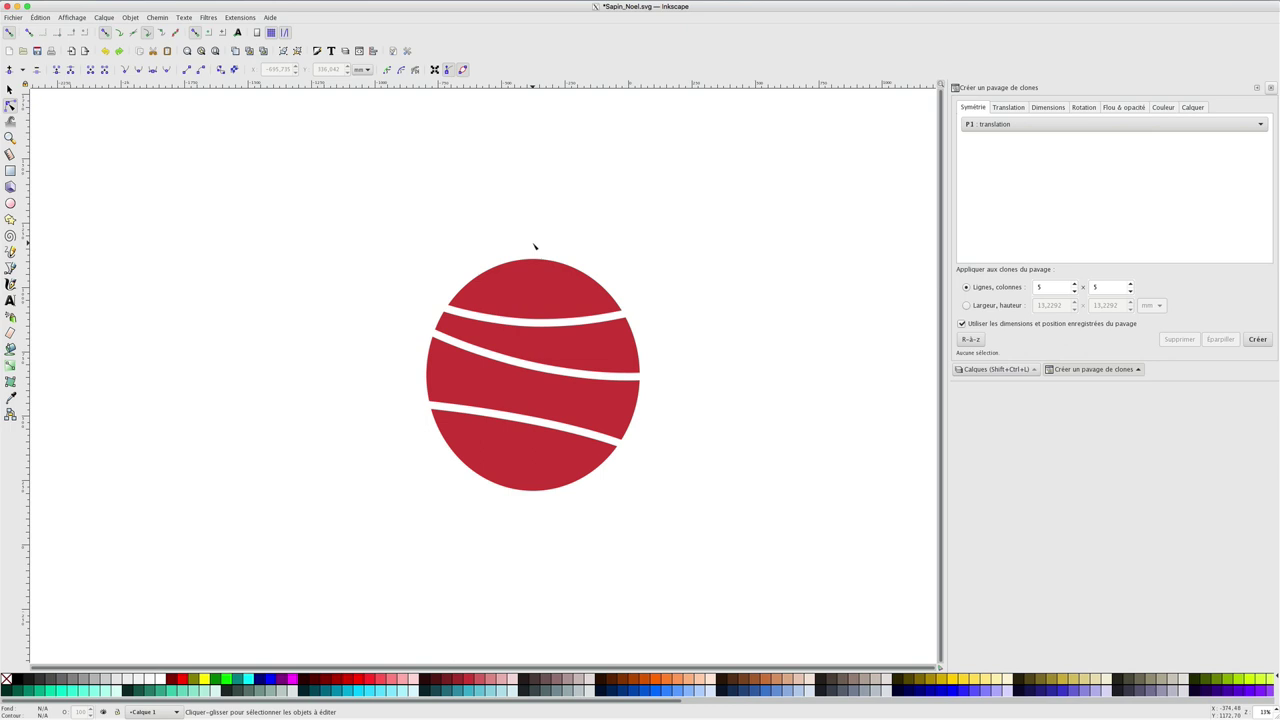
left_click(1270, 88)
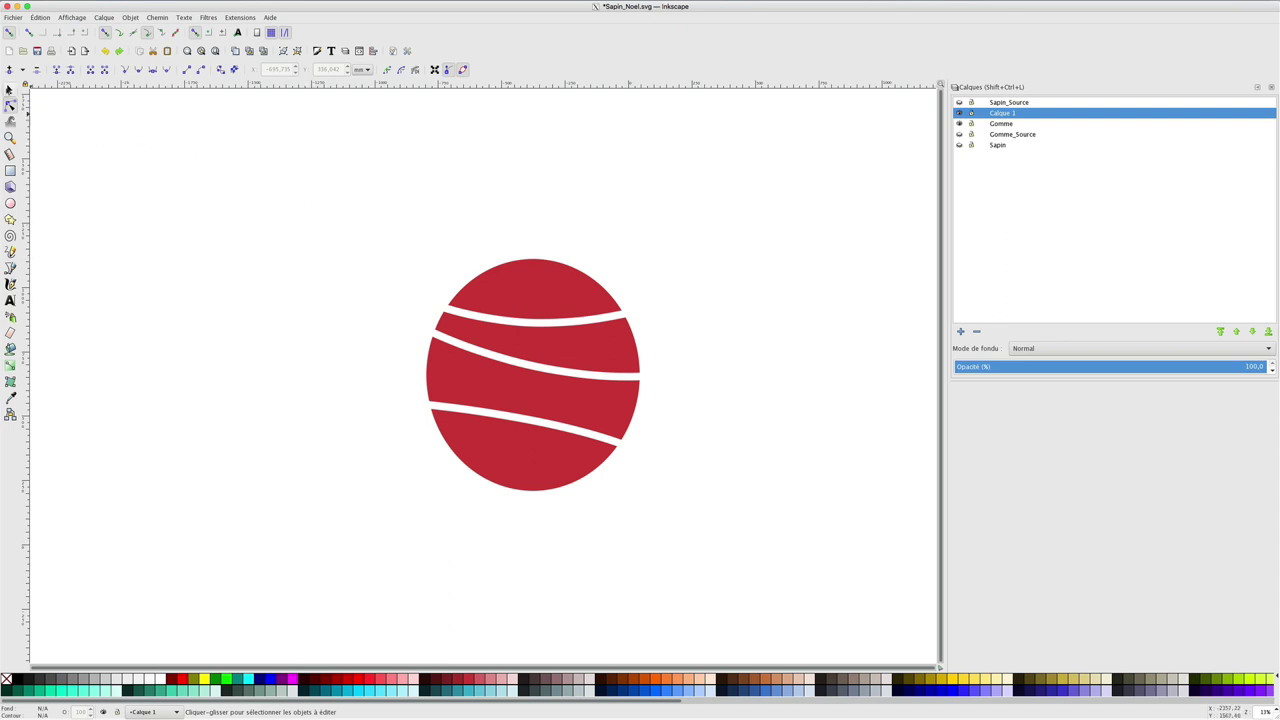
- Delete the striped red circle and unhide the Sapin_Source reference layer
key("s")
left_click_drag(372, 237, 674, 503)
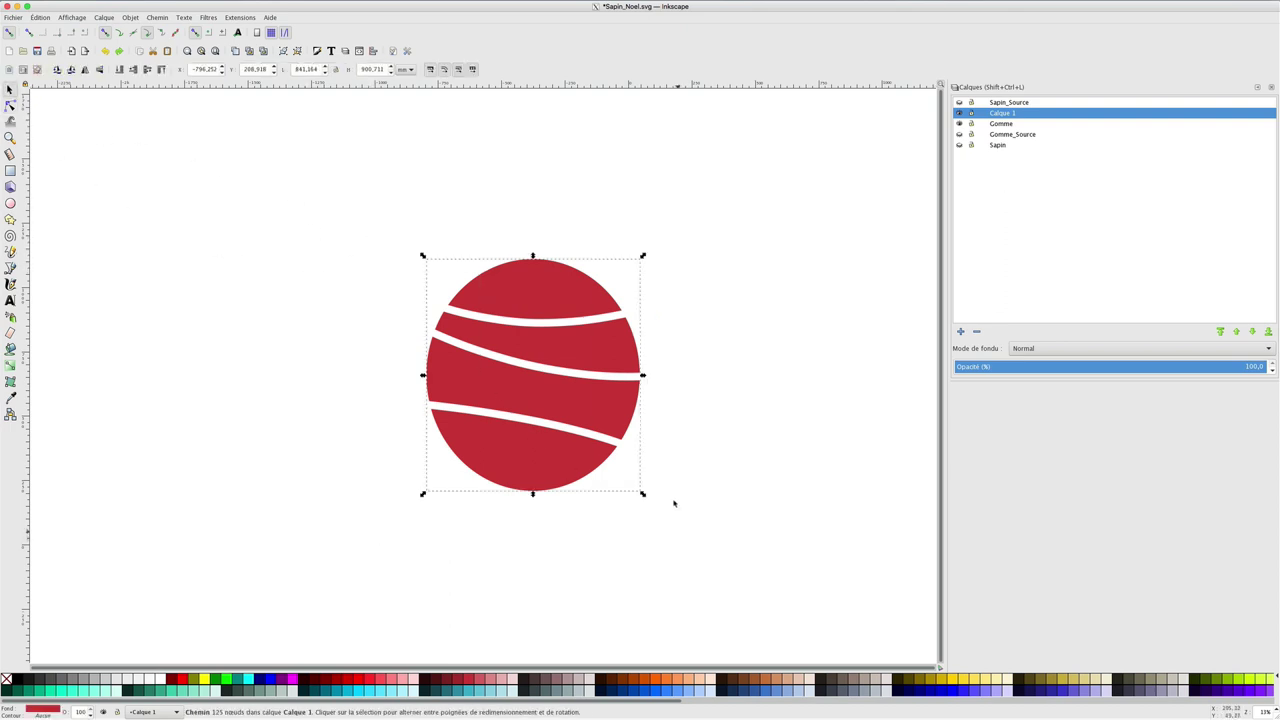
key("Delete")
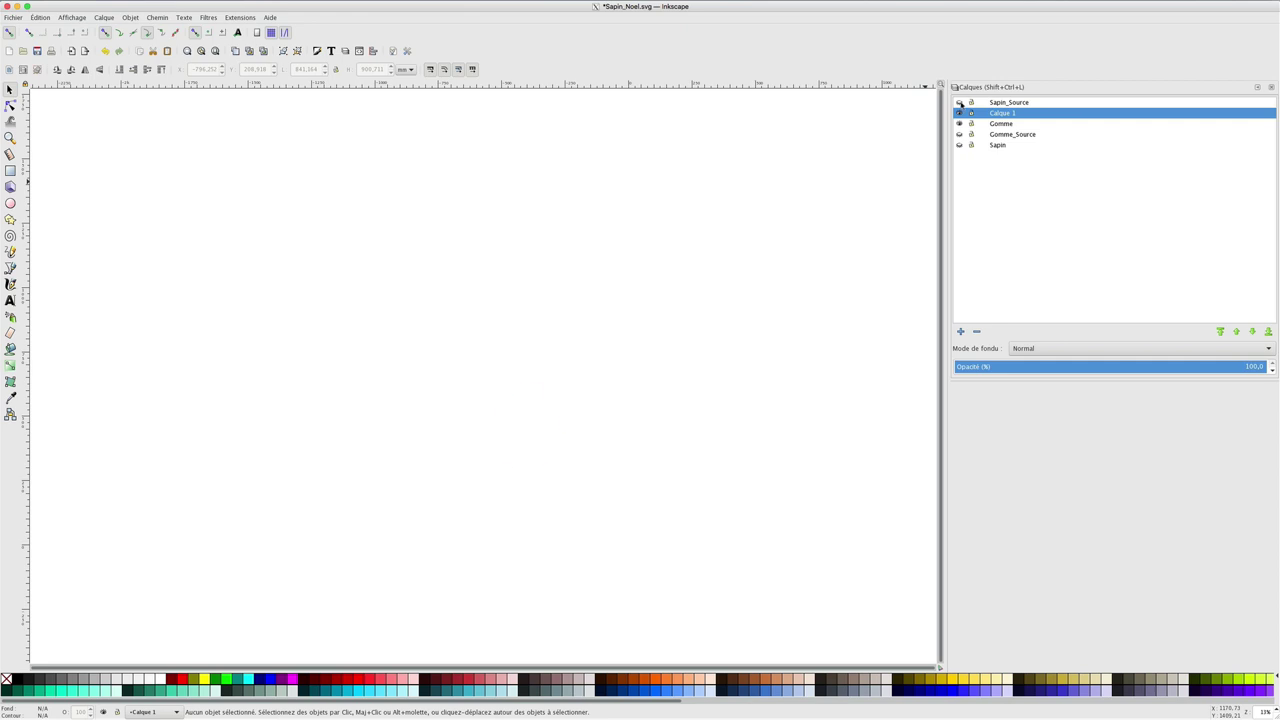
left_click(960, 103)
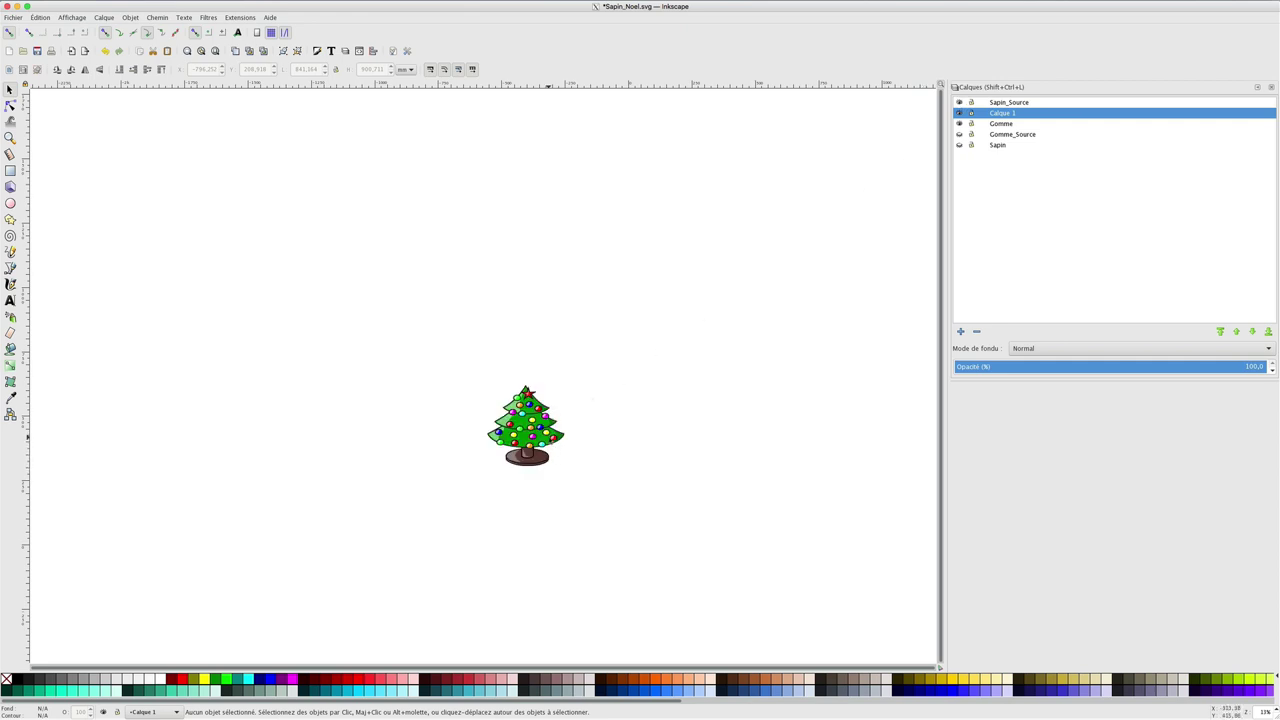
- Zoom in on the reference Christmas tree
scroll(550, 438, "up", 2)
scroll(550, 438, "up", 2)
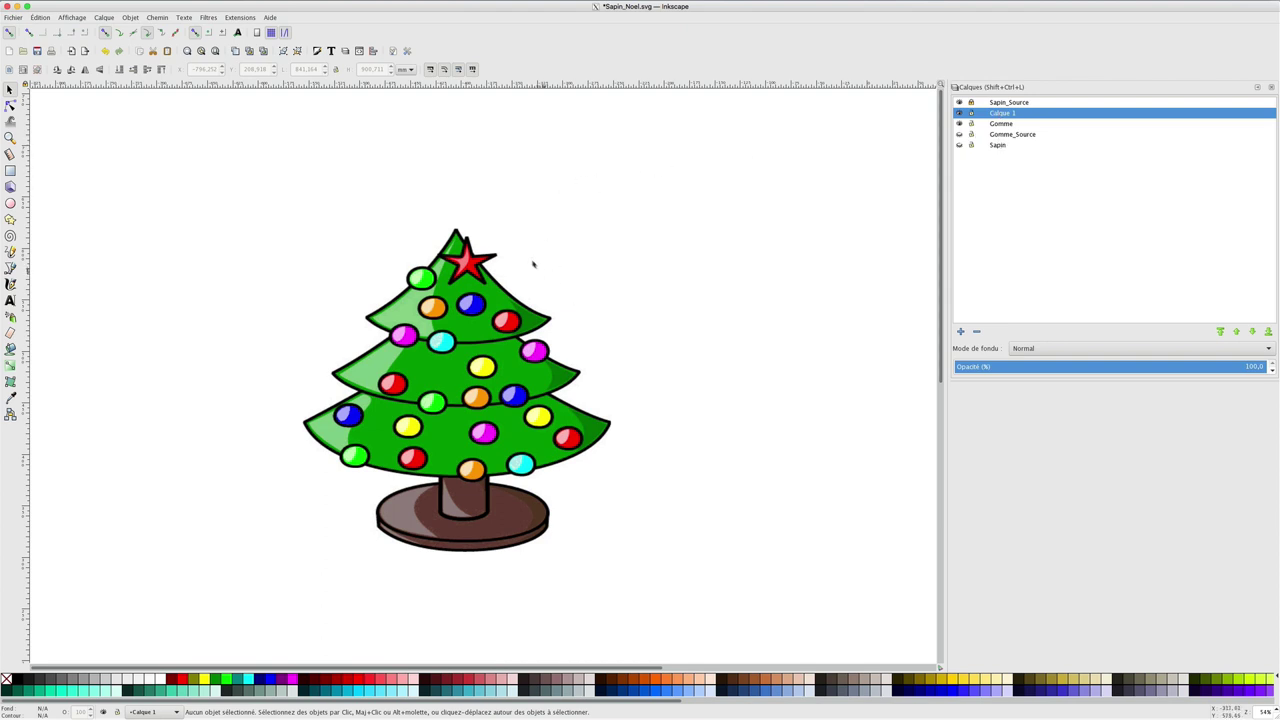
- Draw a sharp-cornered red rectangle behind the tree, resized to frame its full width and height
left_click(11, 171)
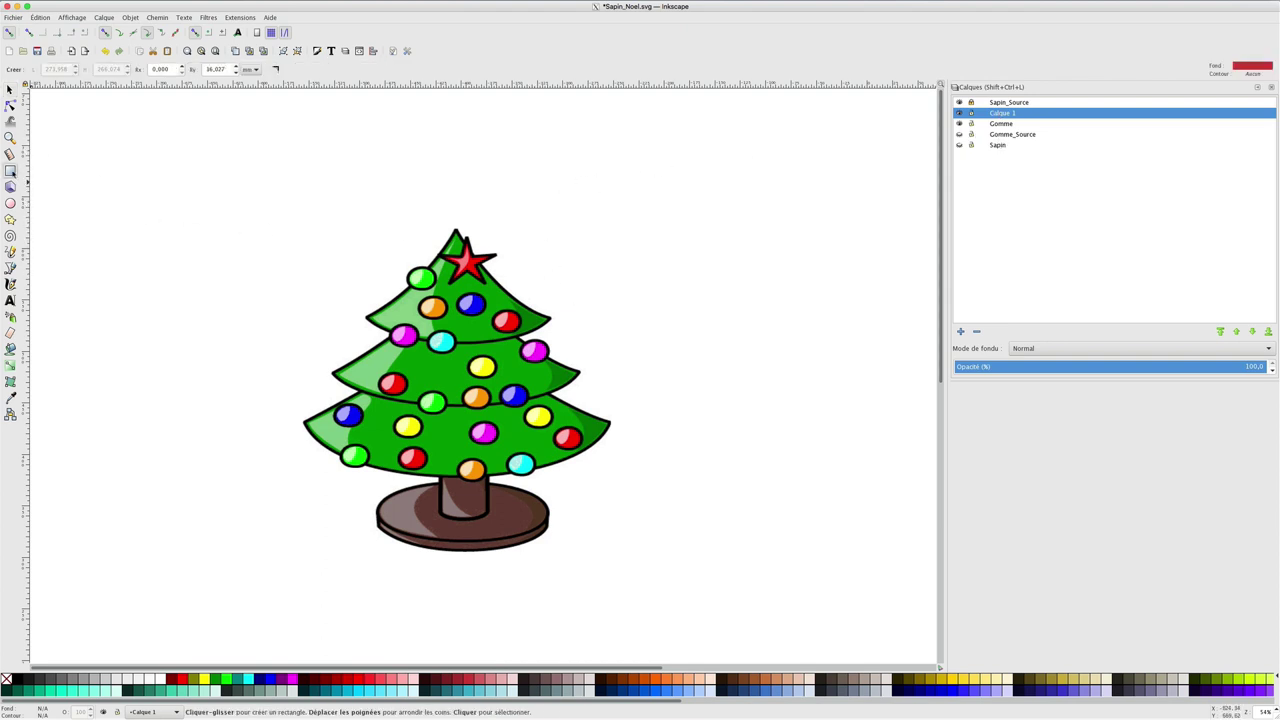
left_click_drag(304, 202, 306, 210)
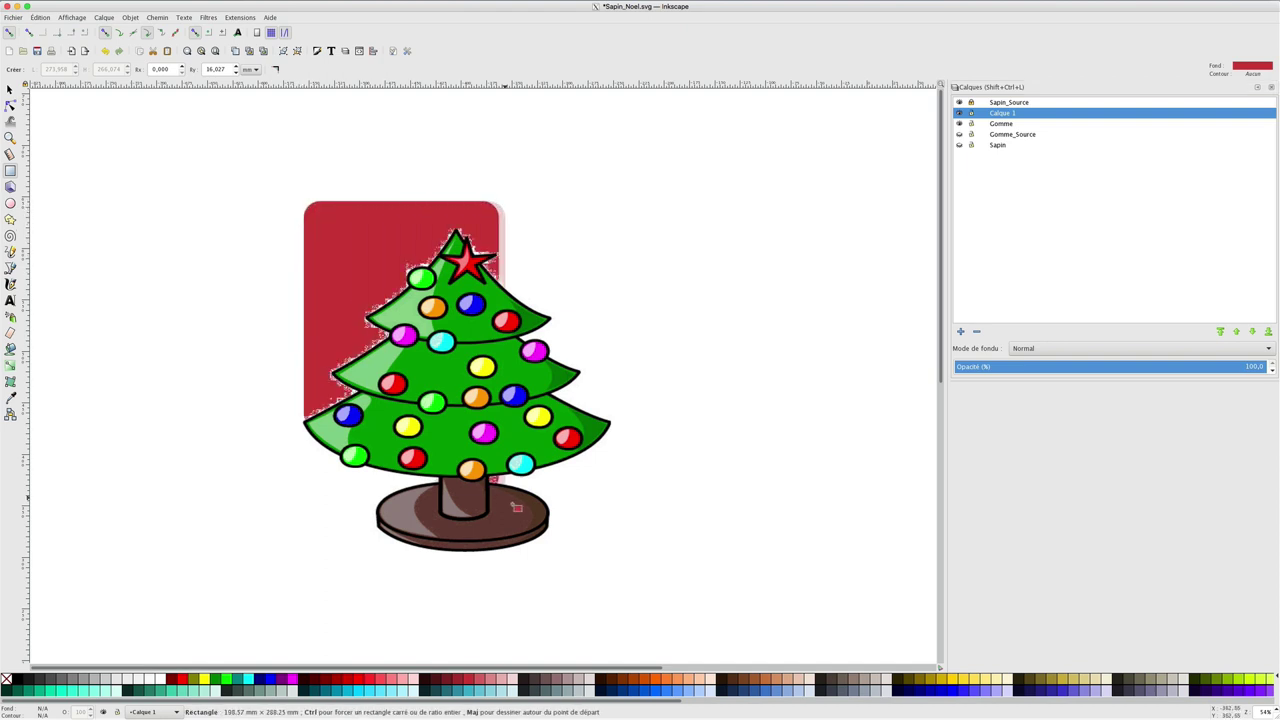
left_click_drag(332, 263, 629, 552)
left_click(283, 70)
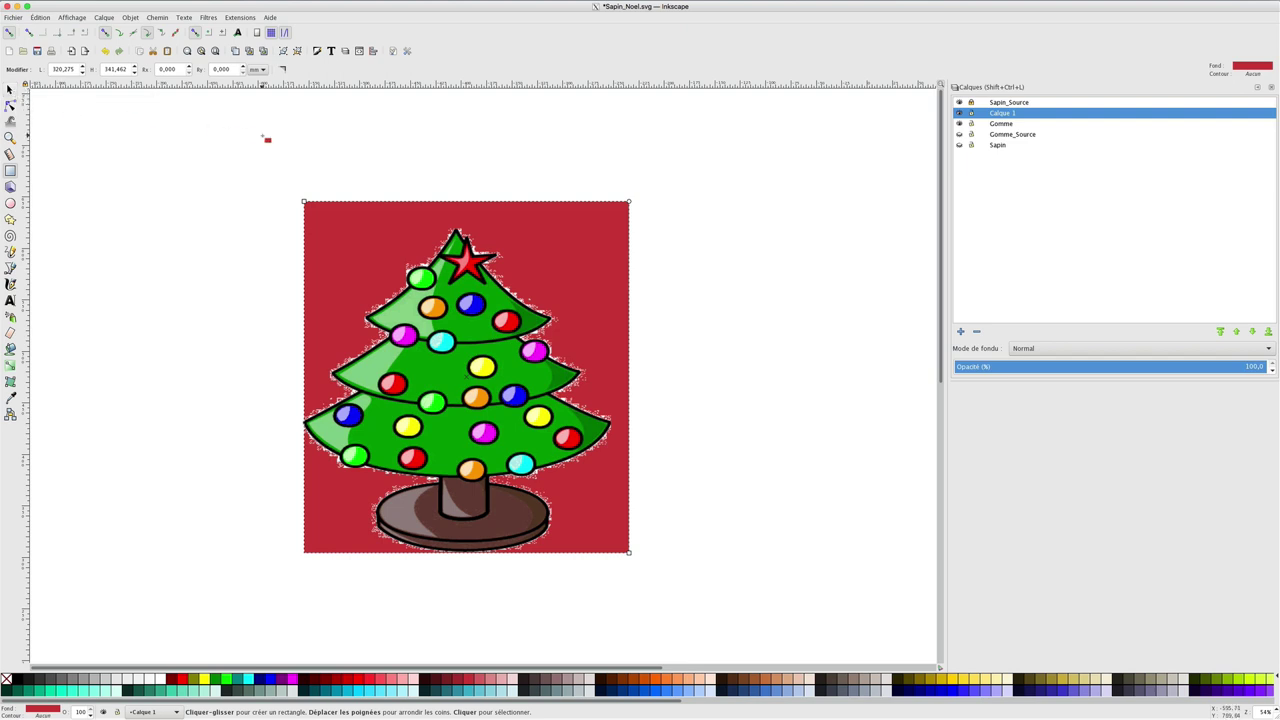
left_click(10, 90)
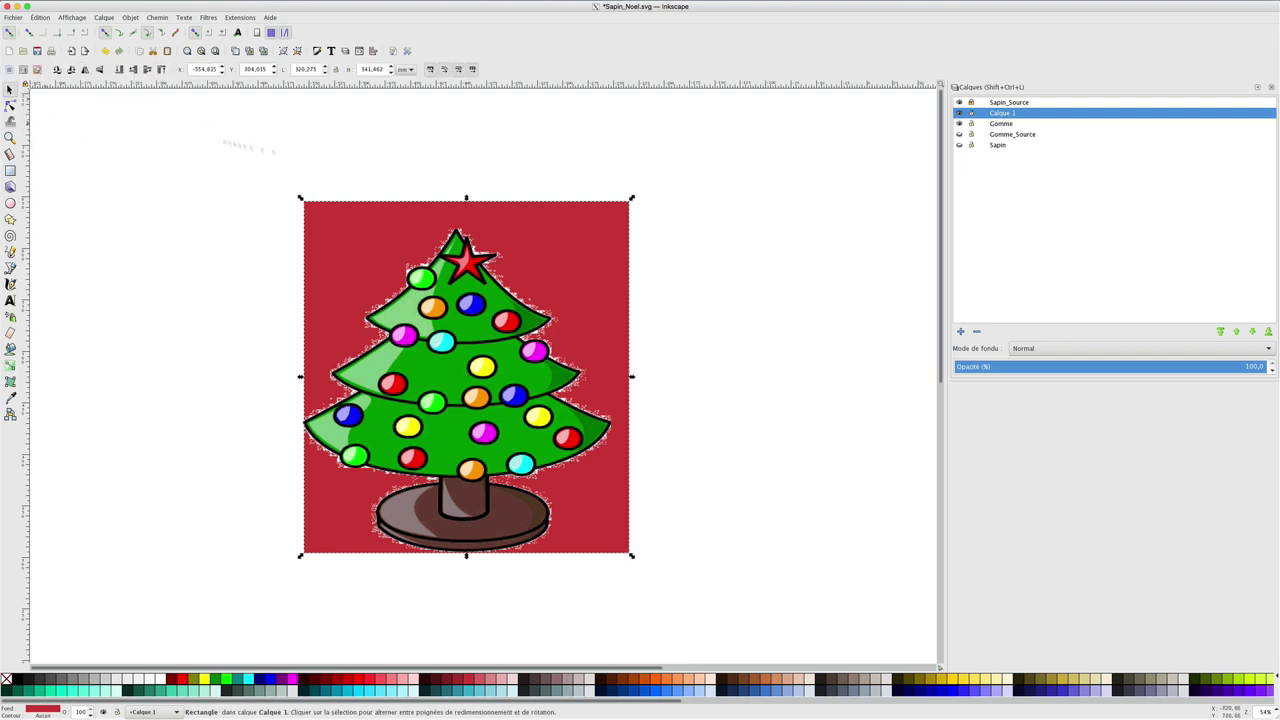
left_click_drag(466, 198, 464, 227)
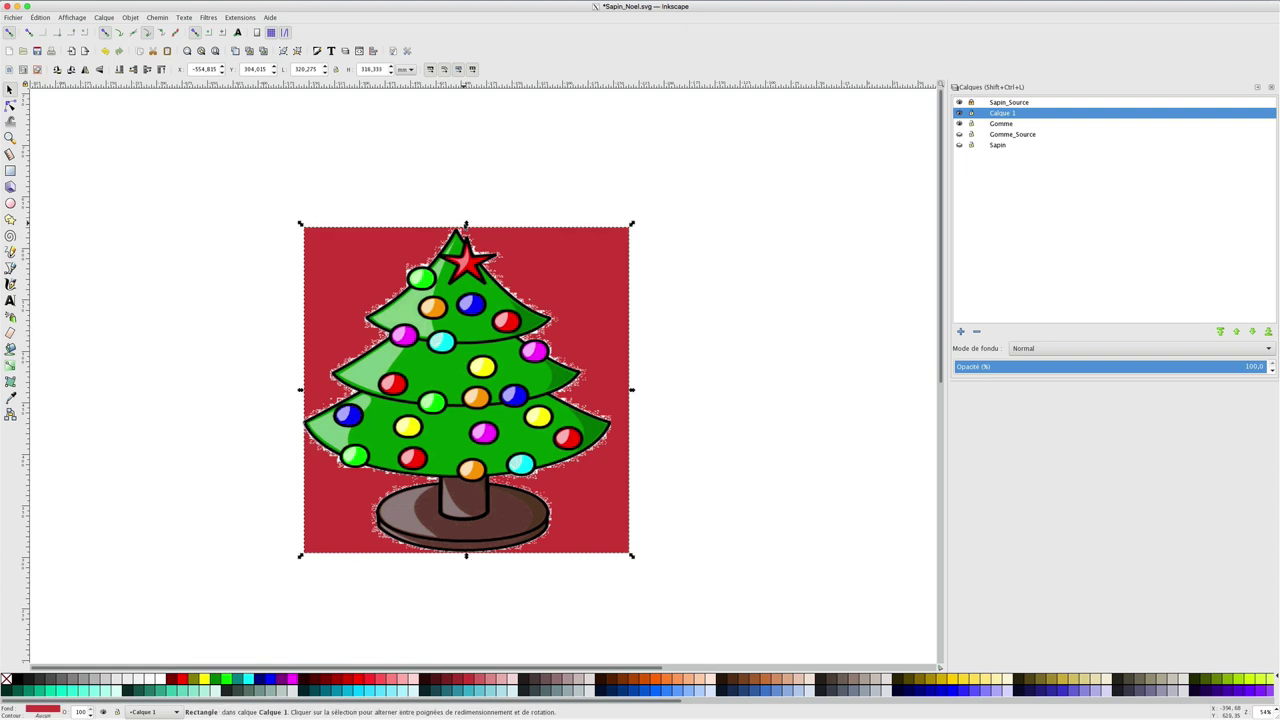
left_click_drag(632, 389, 613, 392)
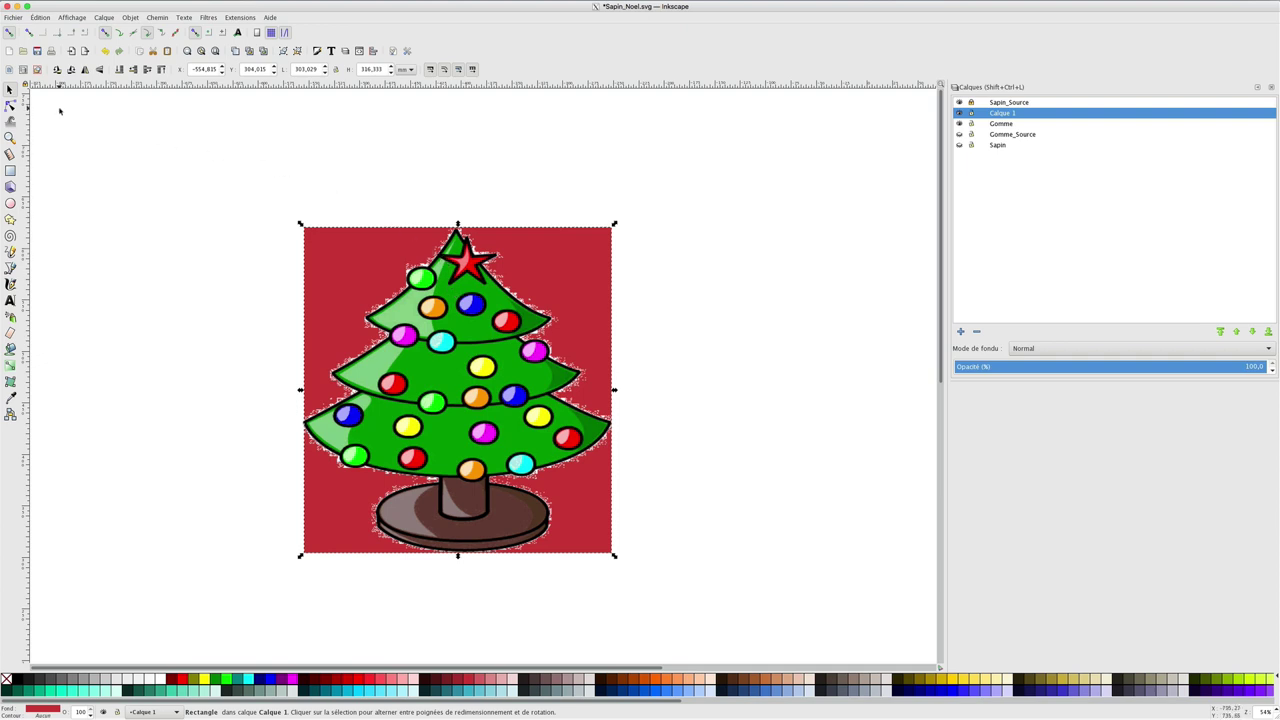
left_click(10, 333)
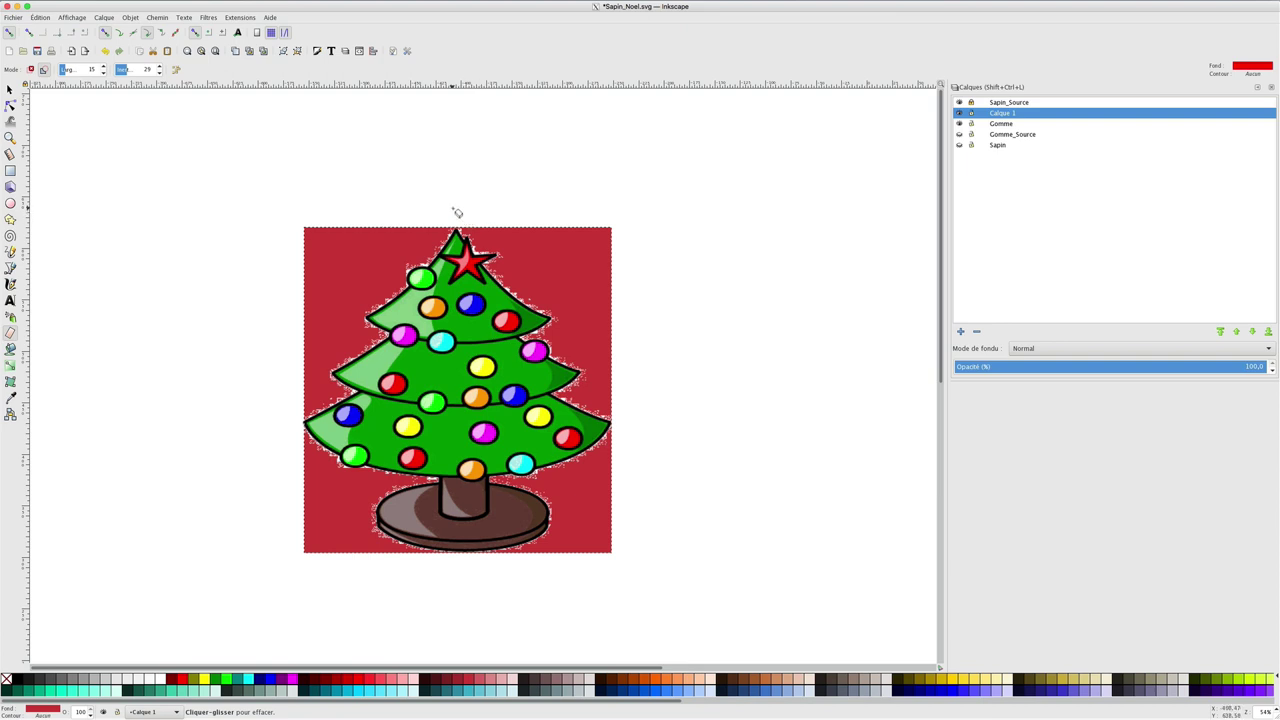
- Erase white lines down both sides of the tree outline and along its upper and middle branches
mouse_move(450, 204)
left_mouse_down()
mouse_move(510, 280)
mouse_move(650, 366)
mouse_move(698, 378)
left_mouse_up()
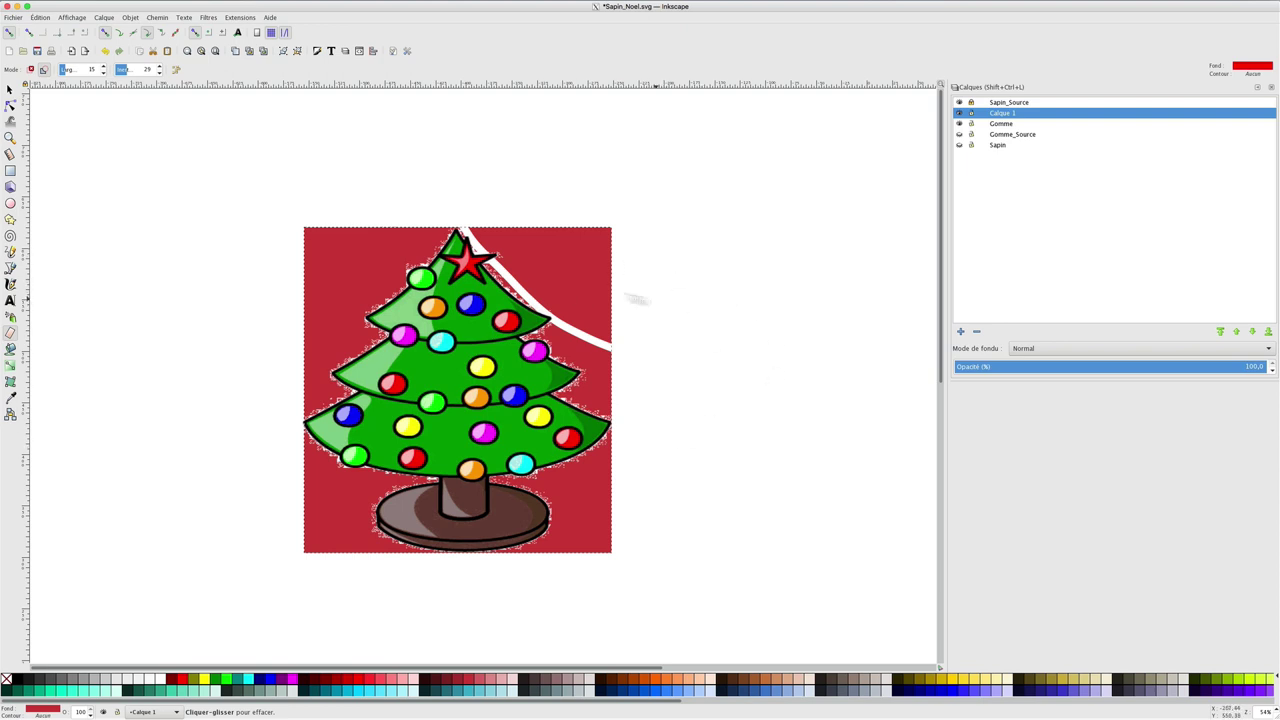
mouse_move(464, 208)
left_mouse_down()
mouse_move(416, 278)
mouse_move(345, 334)
mouse_move(237, 371)
left_mouse_up()
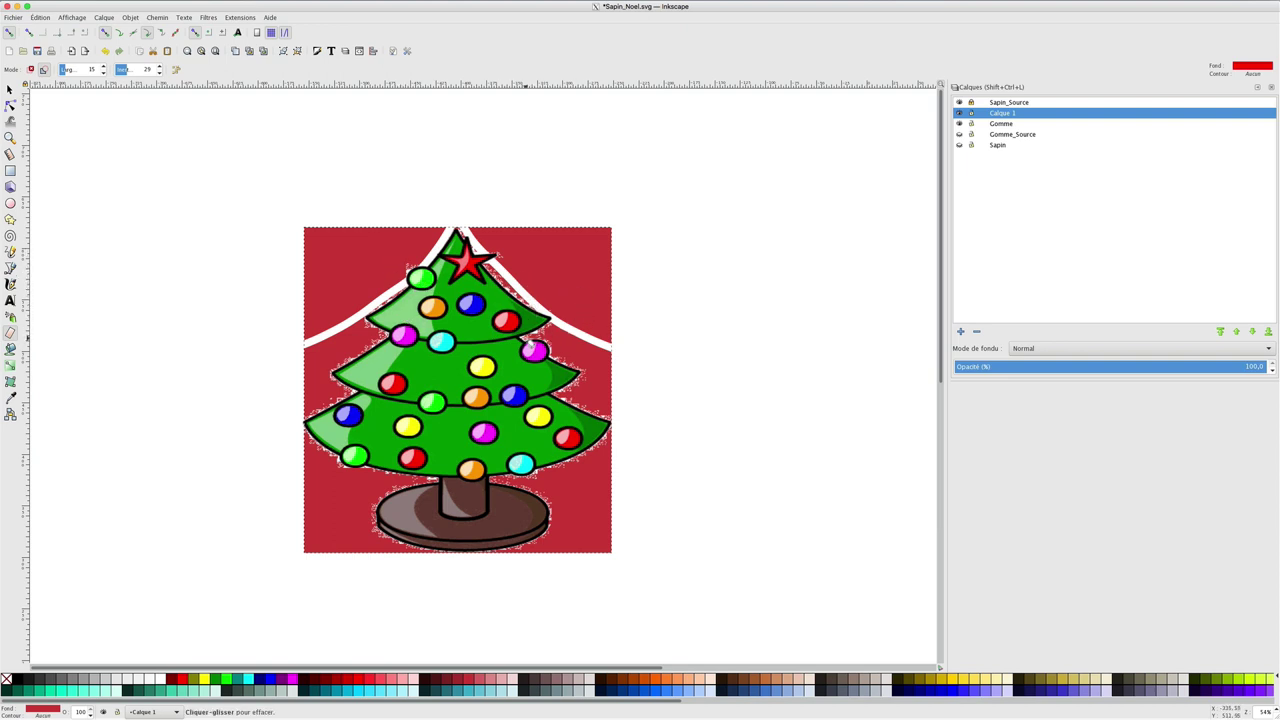
left_click_drag(522, 340, 668, 205)
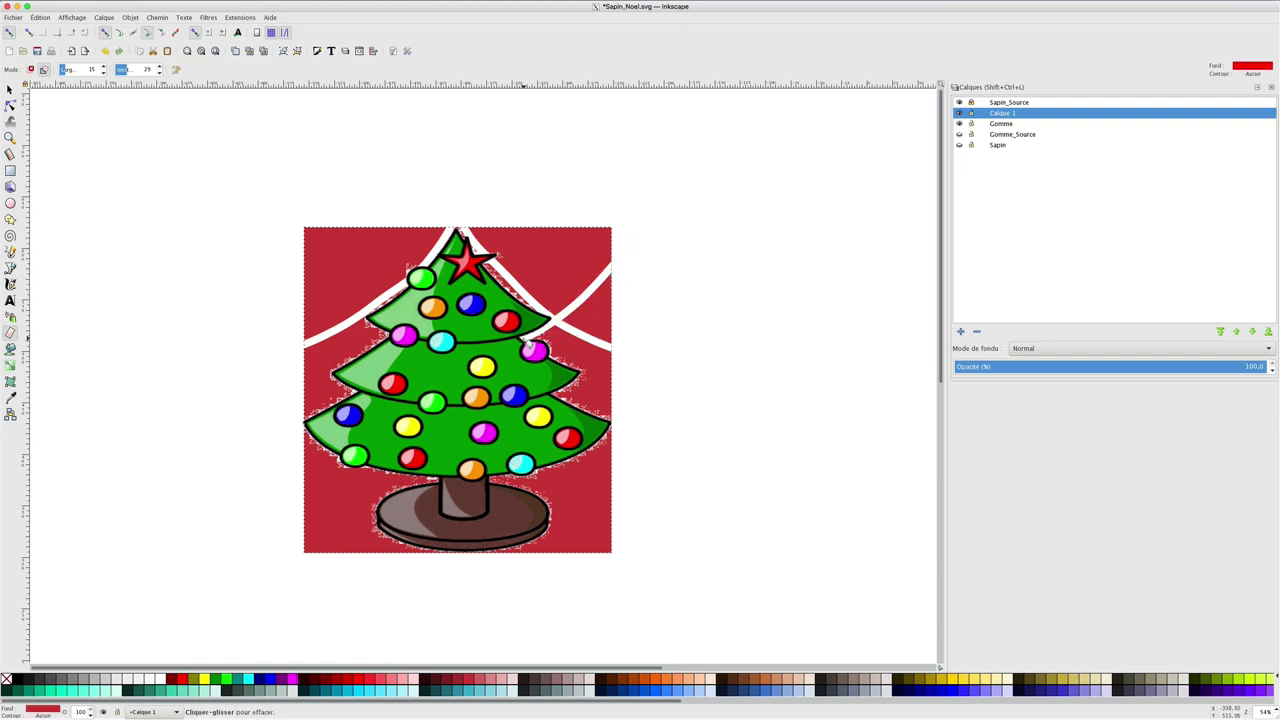
mouse_move(521, 340)
left_mouse_down()
mouse_move(636, 385)
mouse_move(712, 393)
left_mouse_up()
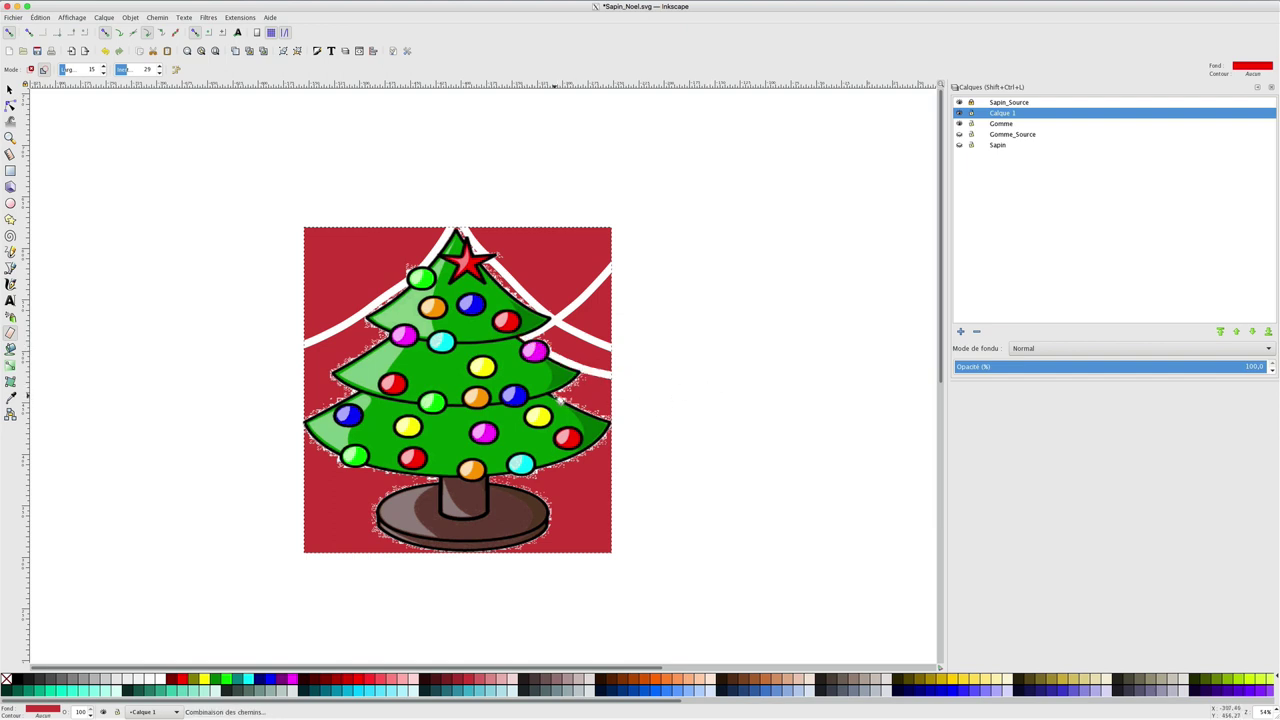
mouse_move(558, 399)
left_mouse_down()
mouse_move(617, 357)
mouse_move(640, 320)
left_mouse_up()
- Erase lines toward the right edge, along the lower-left edge and the left lower branch
left_click_drag(554, 394, 666, 434)
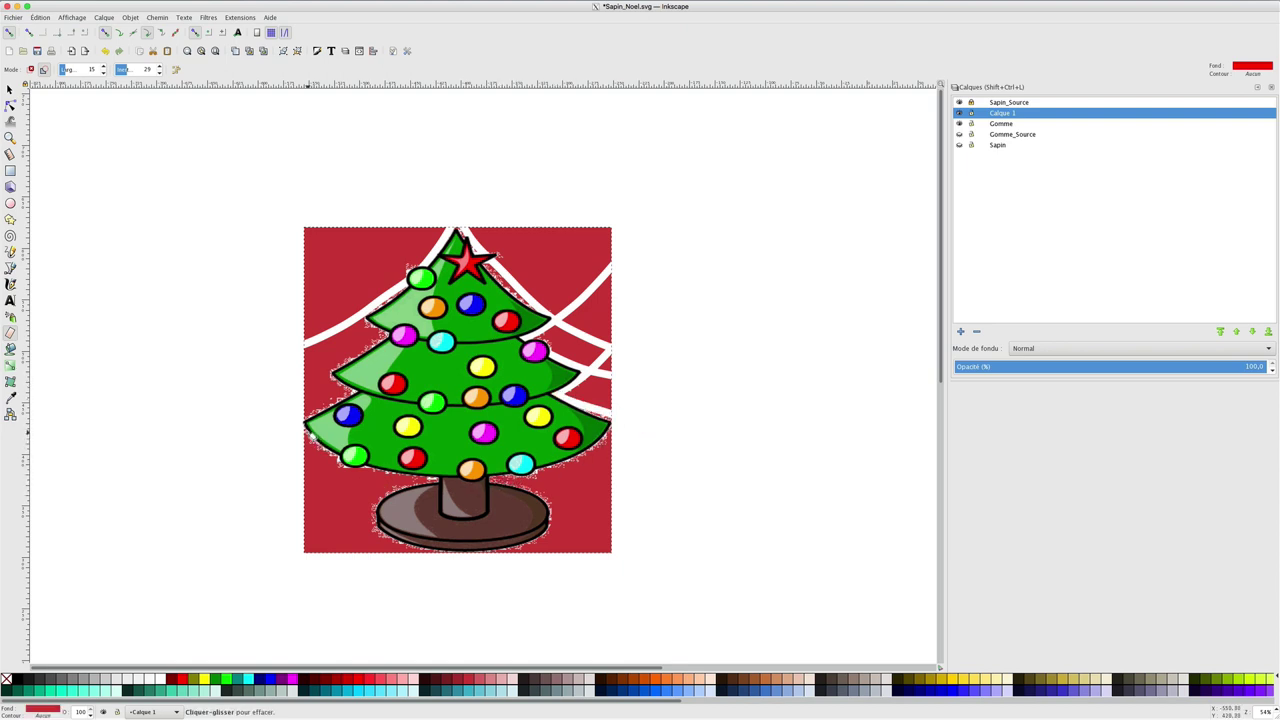
mouse_move(298, 425)
left_mouse_down()
mouse_move(383, 483)
mouse_move(541, 485)
mouse_move(612, 449)
mouse_move(677, 369)
left_mouse_up()
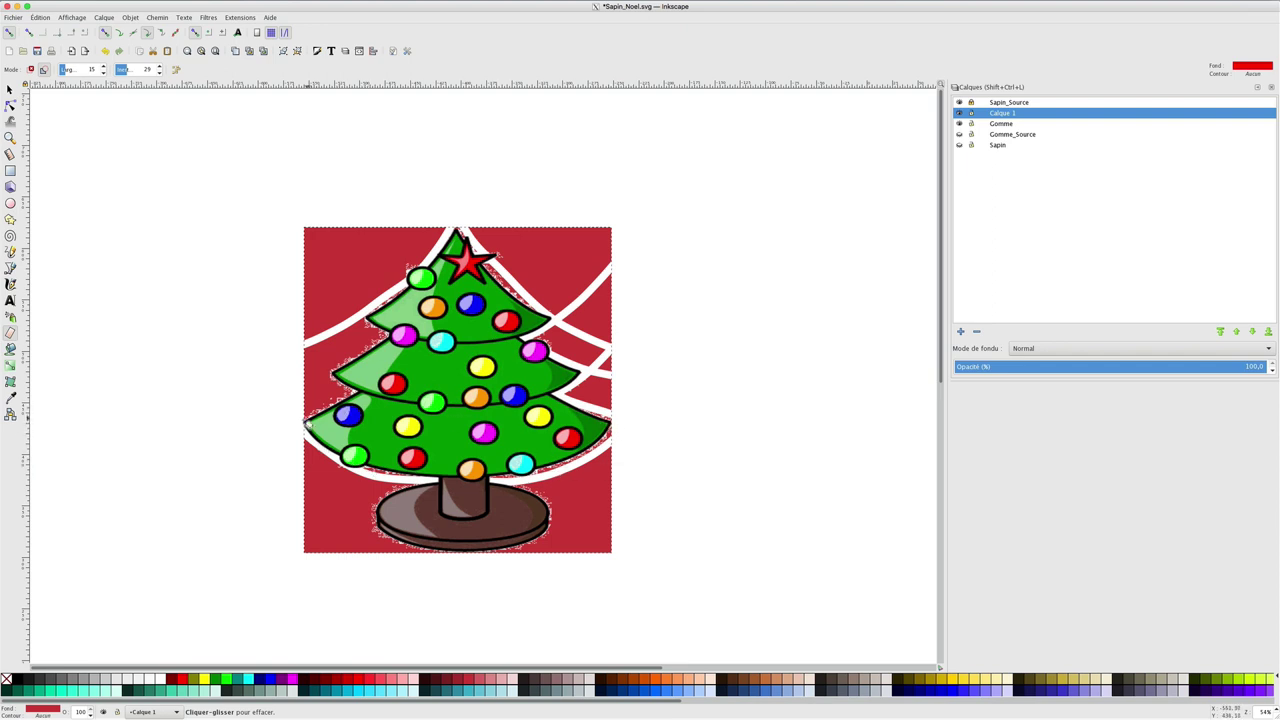
left_click_drag(283, 433, 371, 384)
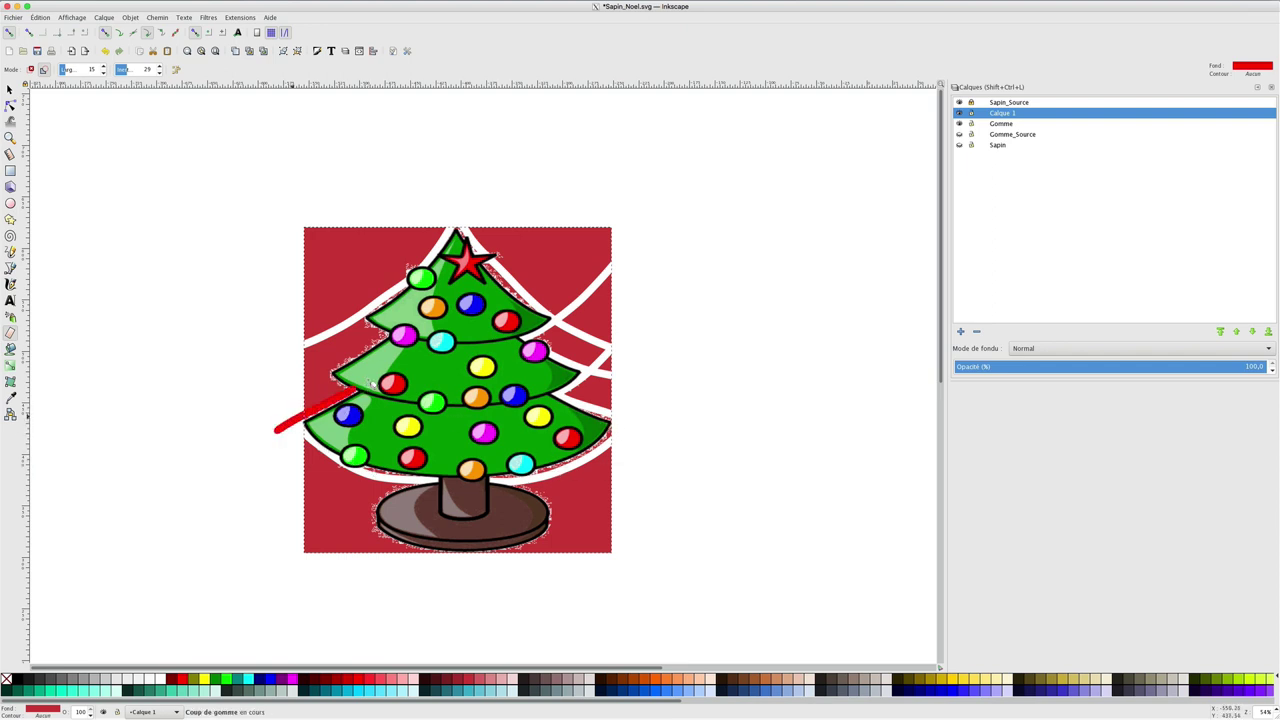
mouse_move(293, 350)
left_mouse_down()
mouse_move(355, 398)
mouse_move(324, 366)
mouse_move(398, 330)
mouse_move(396, 344)
left_mouse_up()
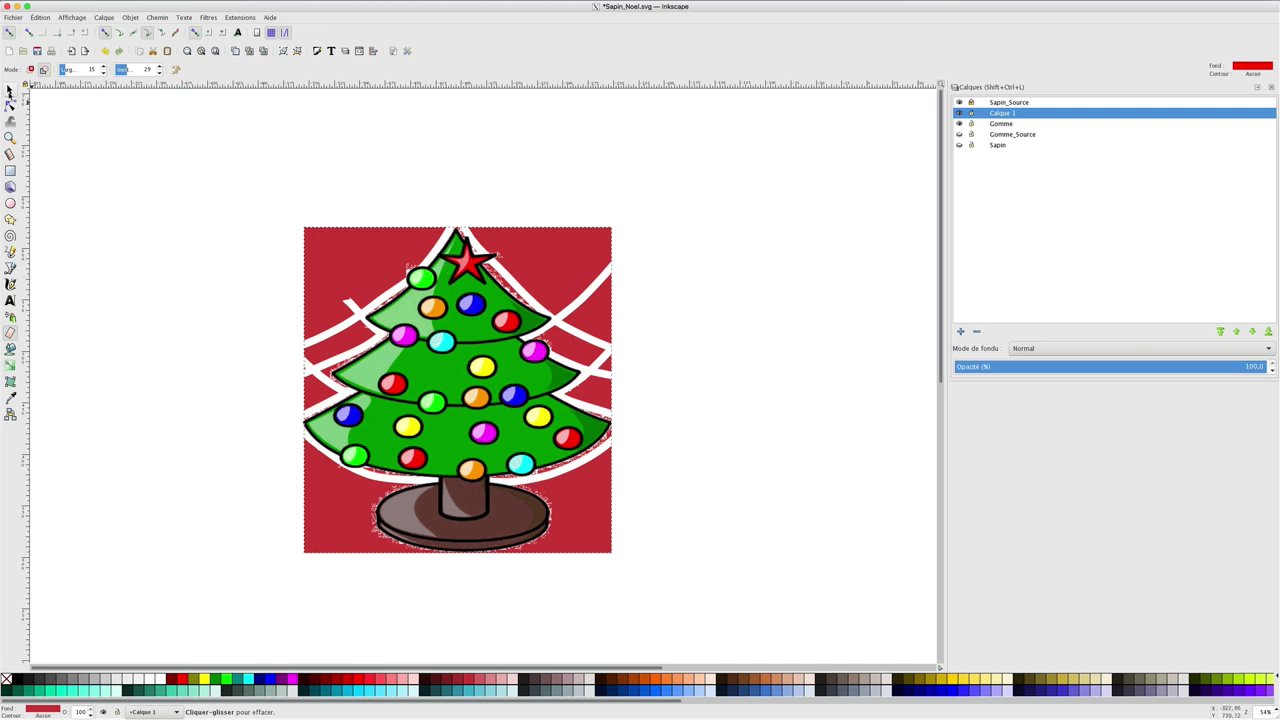
left_click(9, 89)
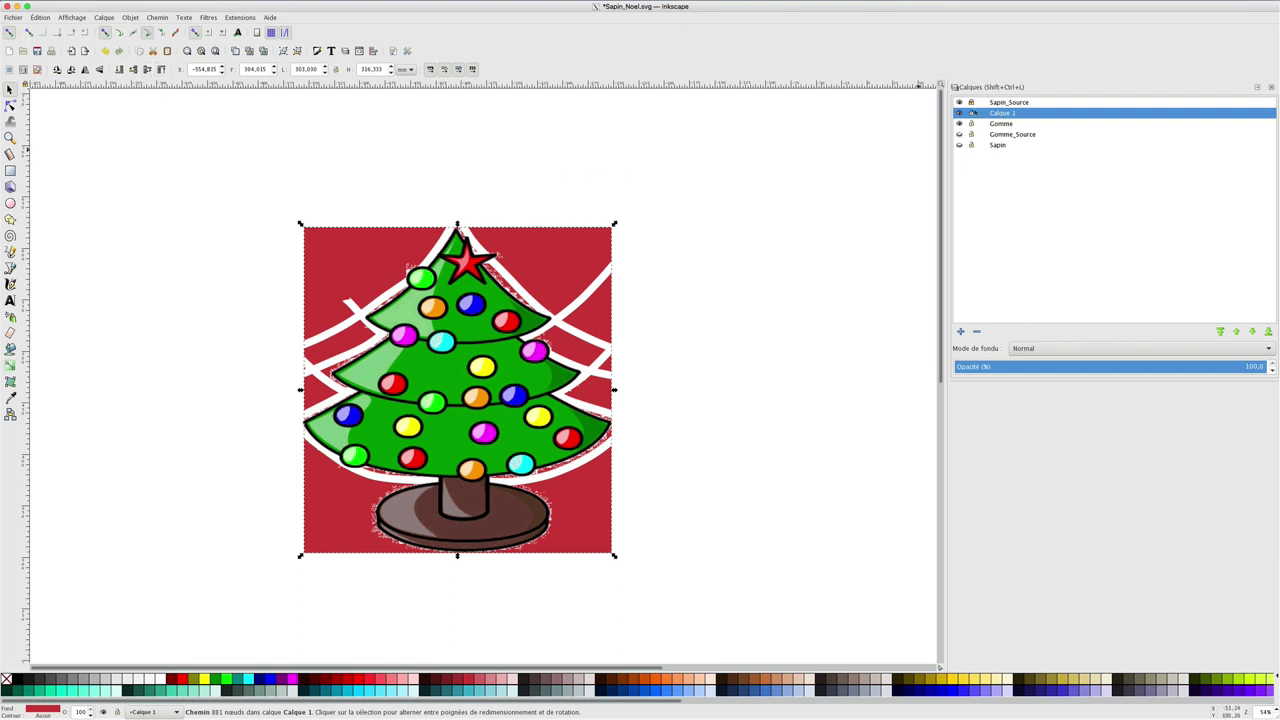
- Hide the reference tree layer and break the cut red square apart into separate paths
left_click(959, 102)
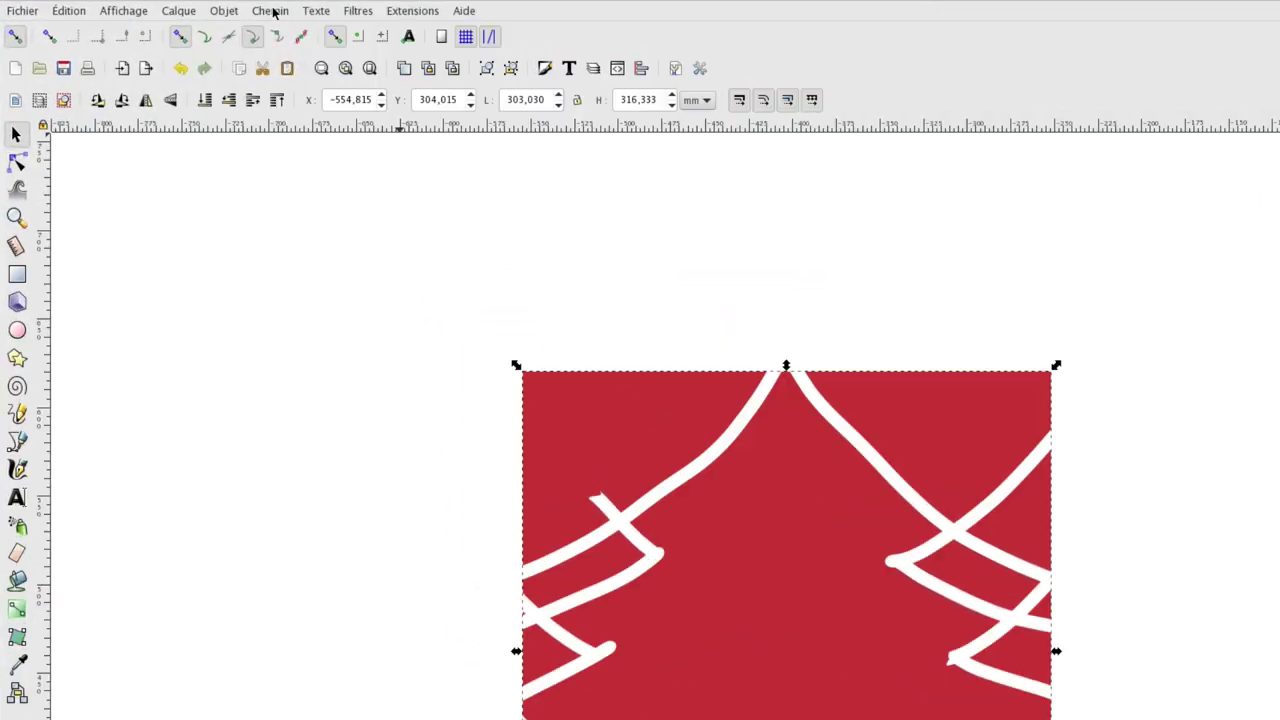
left_click(158, 17)
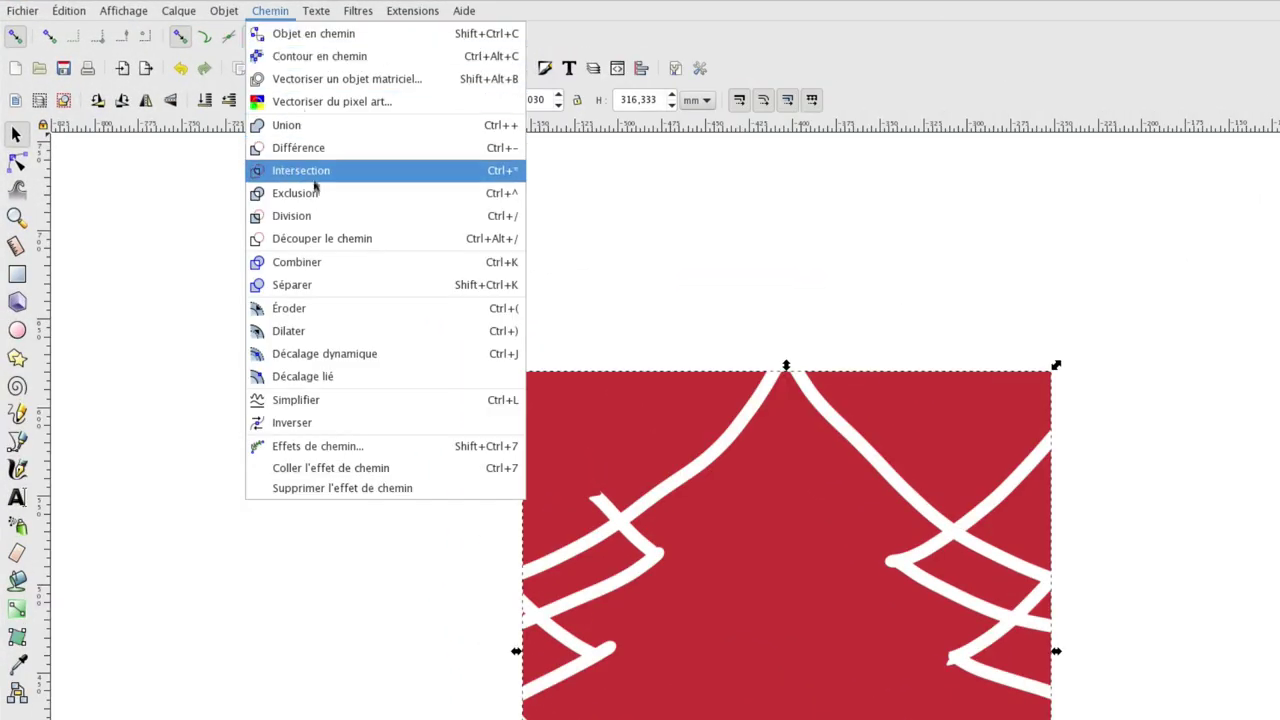
left_click(309, 285)
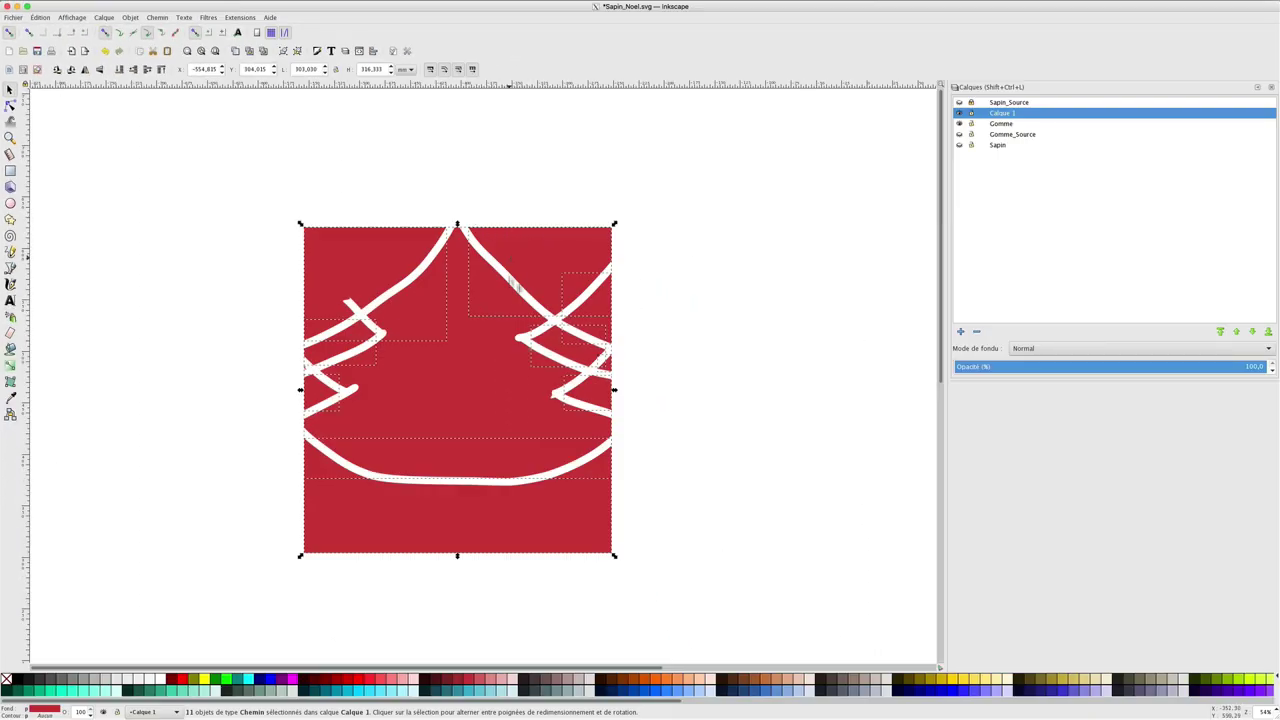
- Delete the five stroke and red pieces on the tree's right side and below it
left_click(566, 262)
key("Delete")
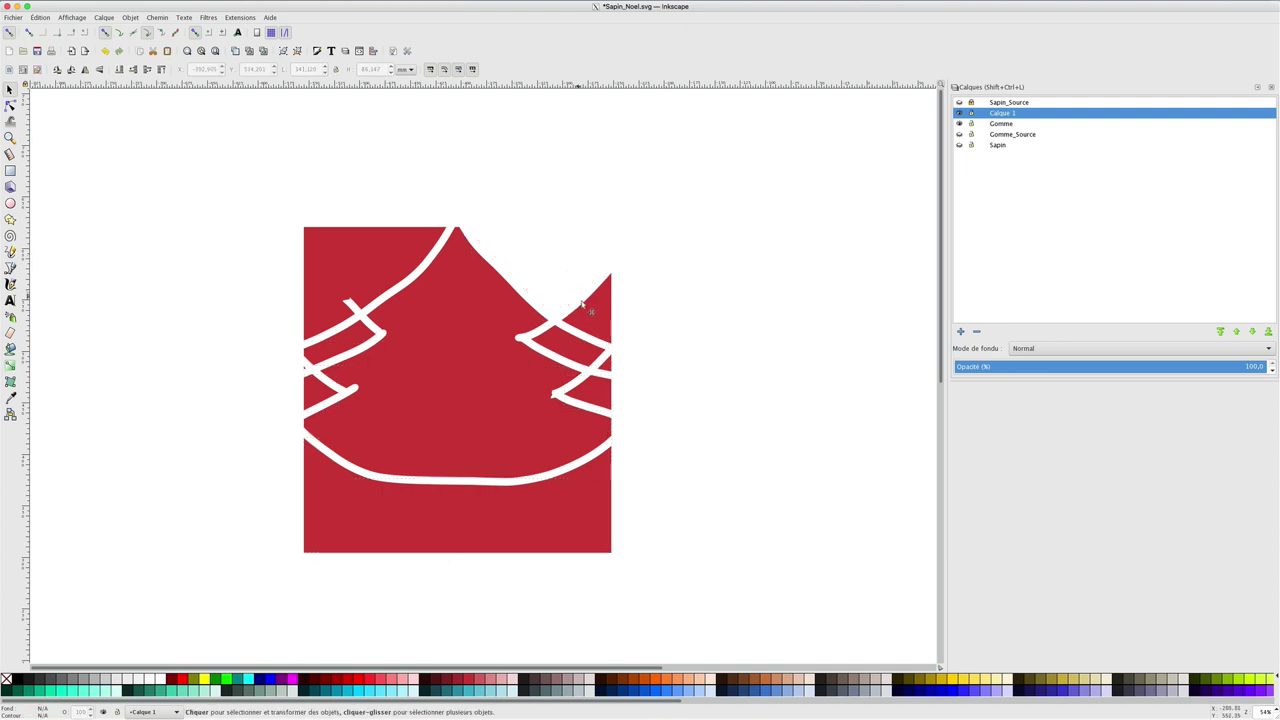
left_click(588, 345)
key("Delete")
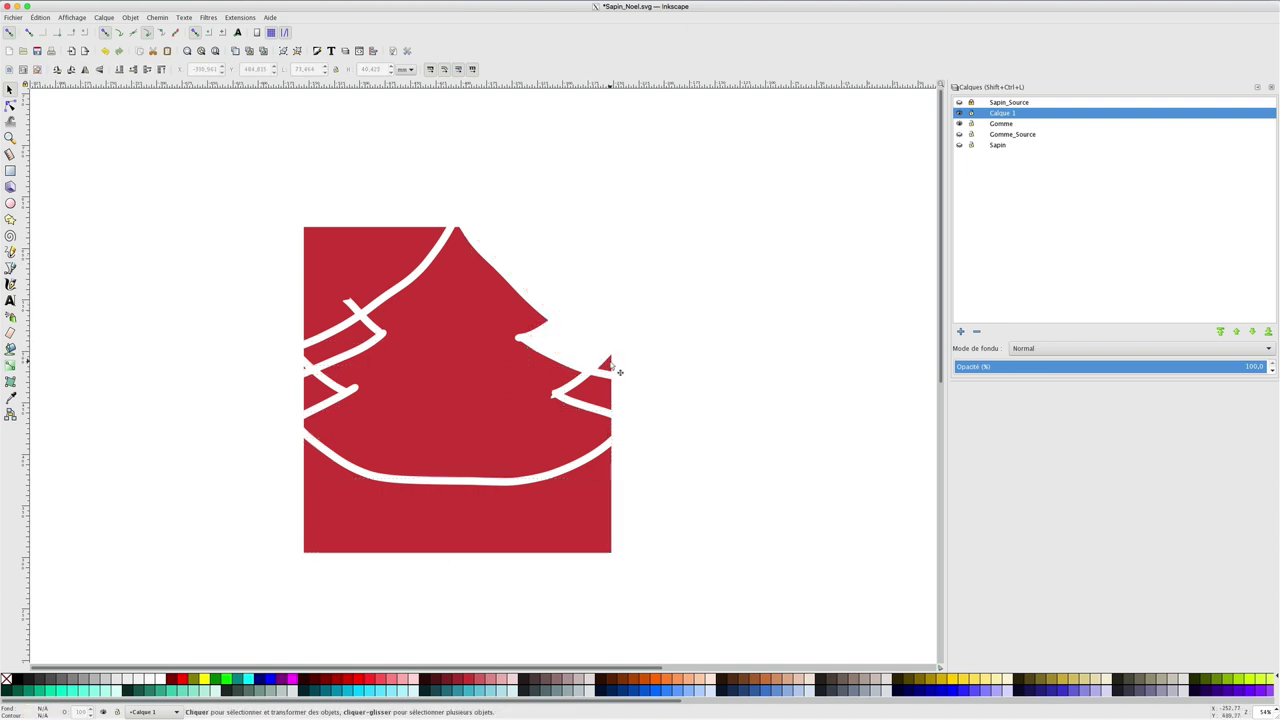
left_click(607, 362)
key("Delete")
left_click(609, 400)
key("Delete")
left_click(608, 453)
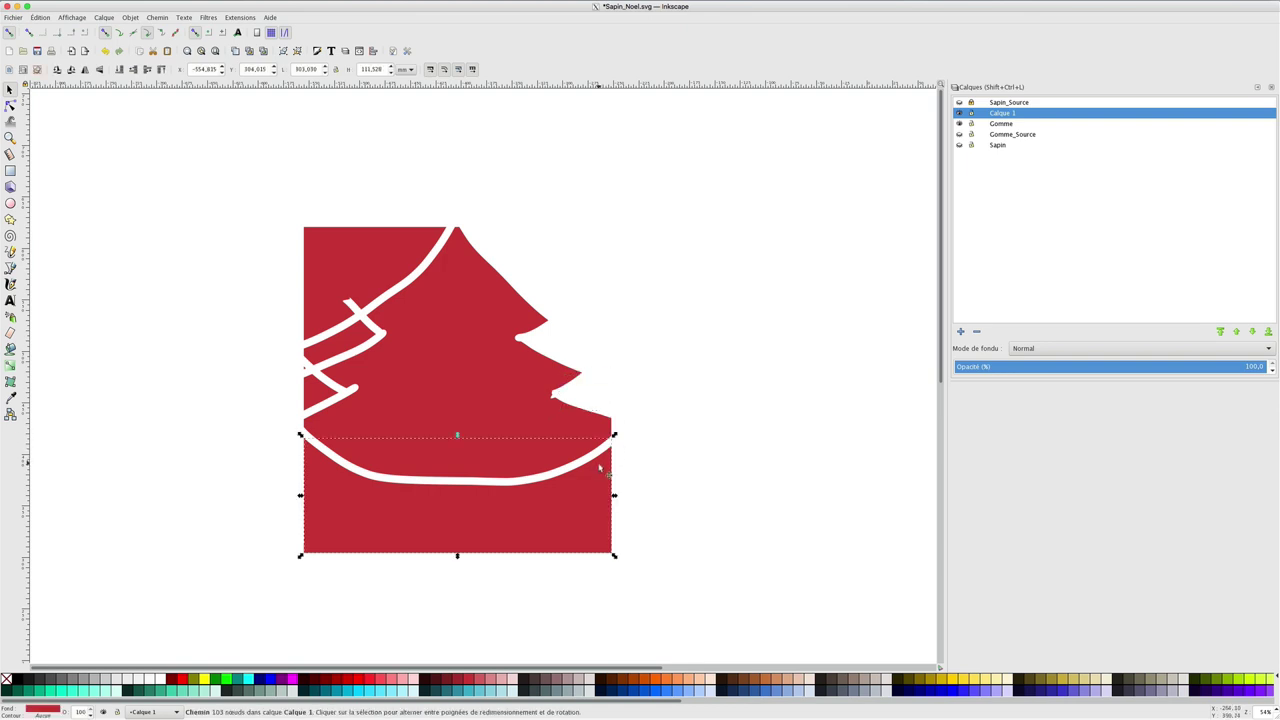
key("Delete")
- Delete the four pieces on the tree's left, then undo the last deletions
left_click(313, 395)
key("Delete")
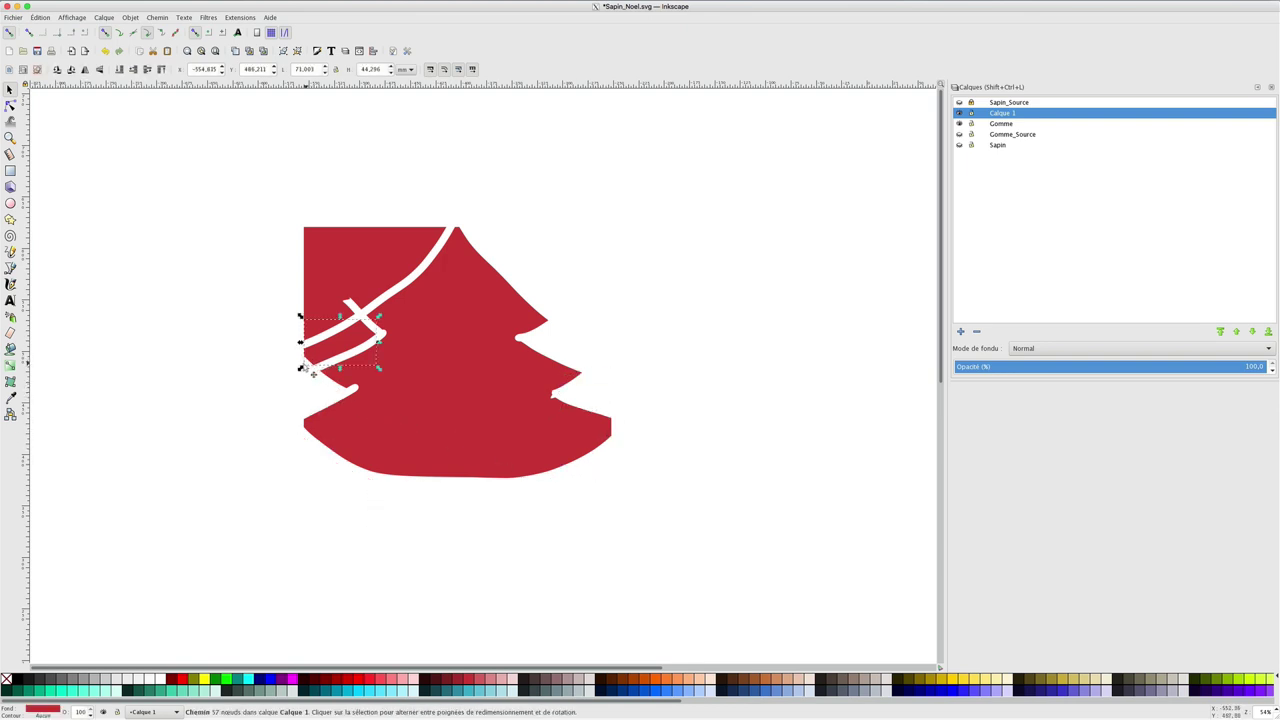
left_click(306, 370)
key("Delete")
left_click(322, 296)
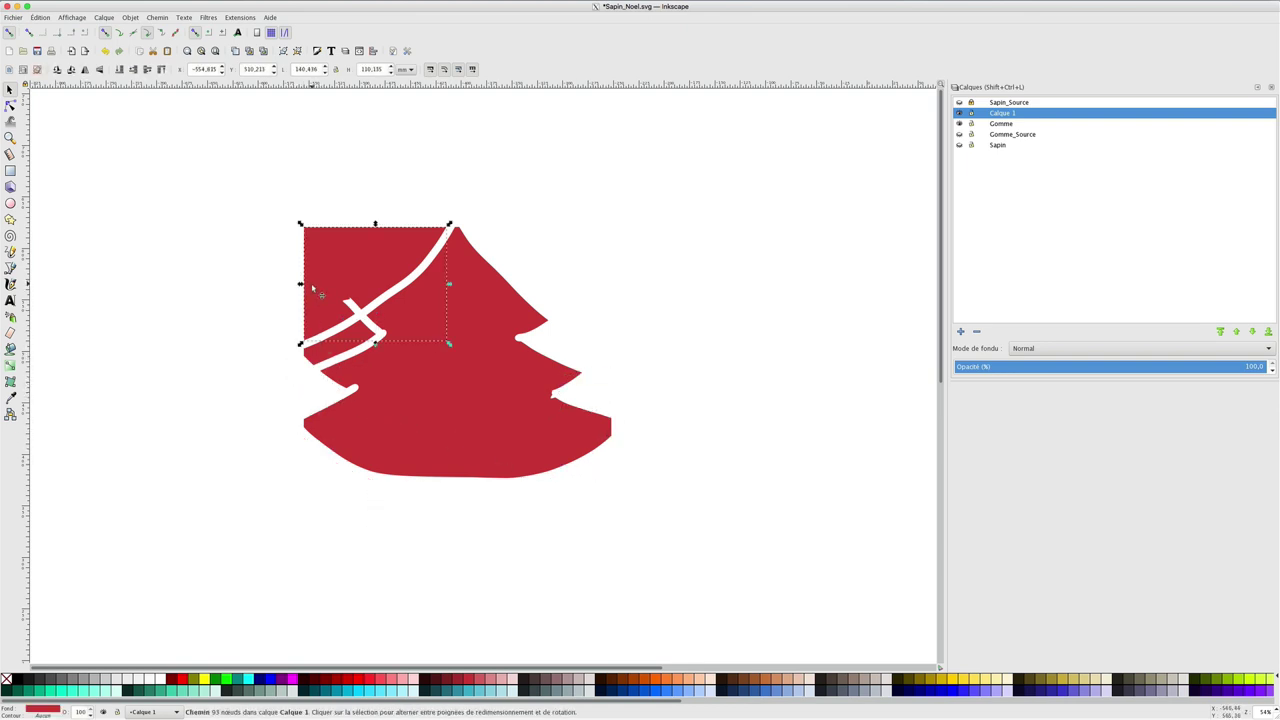
key("Delete")
left_click(342, 340)
key("Delete")
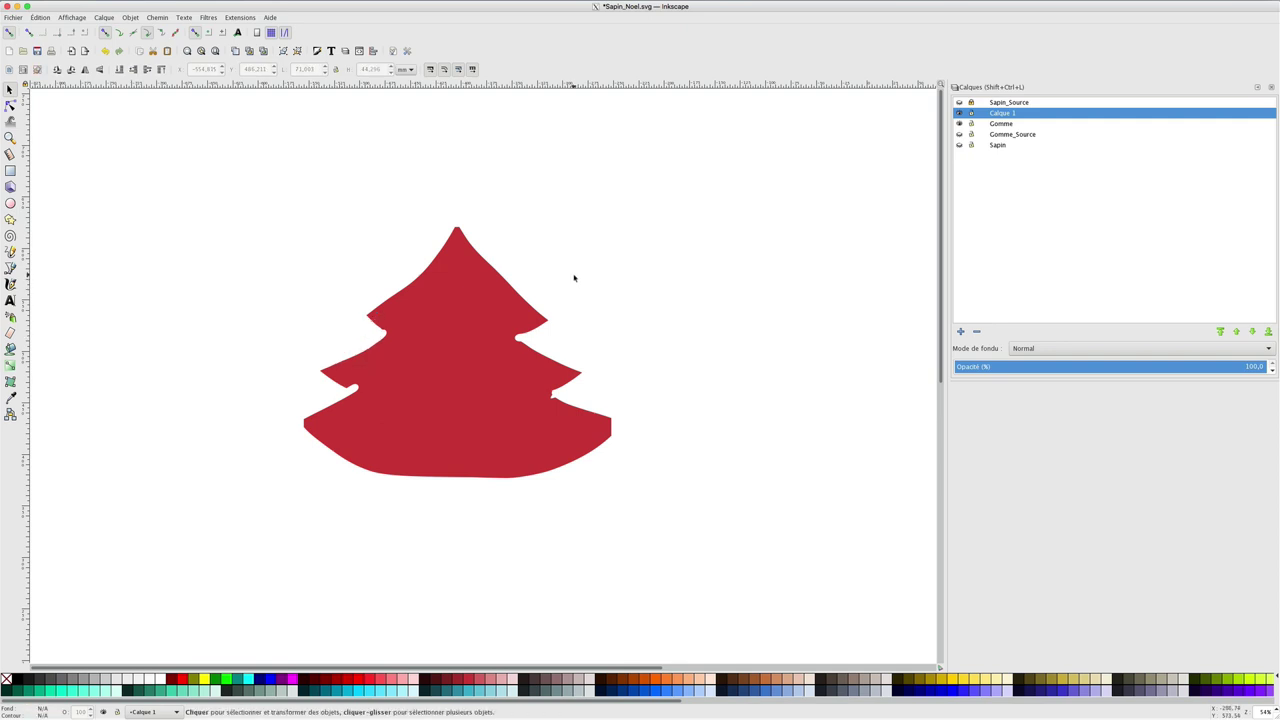
key("ctrl+z")
key("ctrl+z")
key("ctrl+z")
key("ctrl+z")
key("ctrl+z")
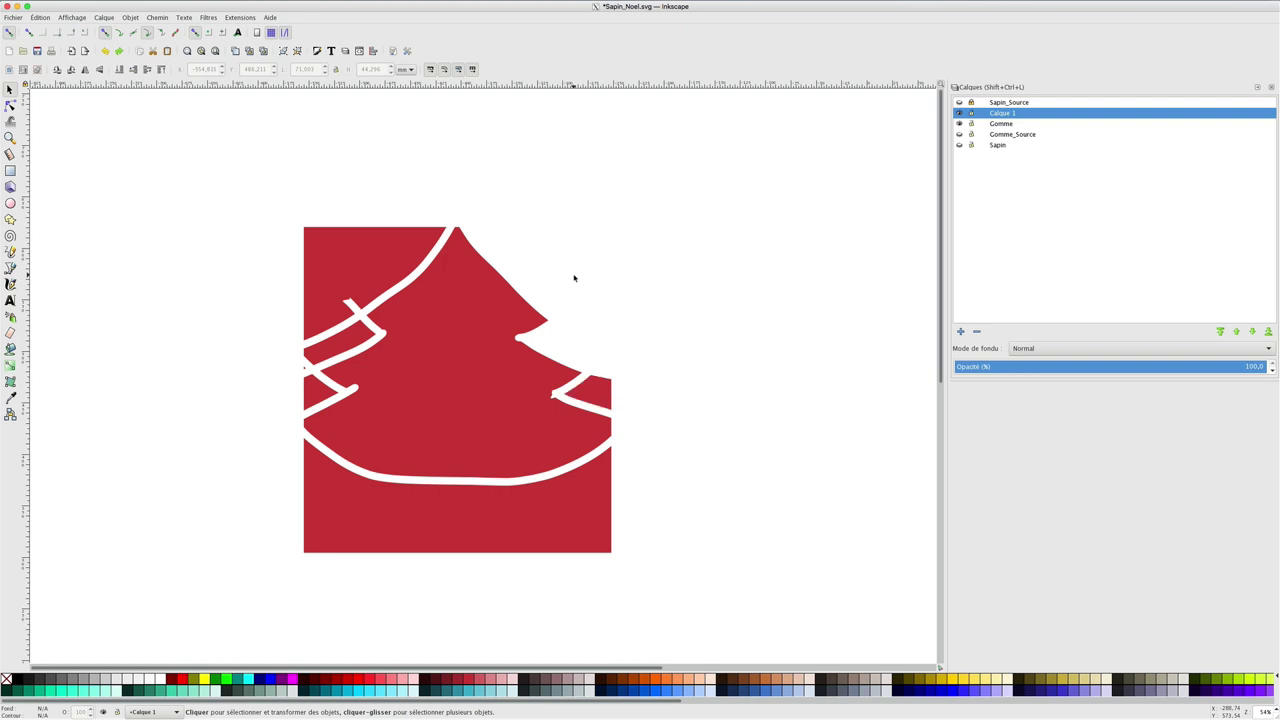
key("ctrl+z")
key("ctrl+z")
key("ctrl+z")
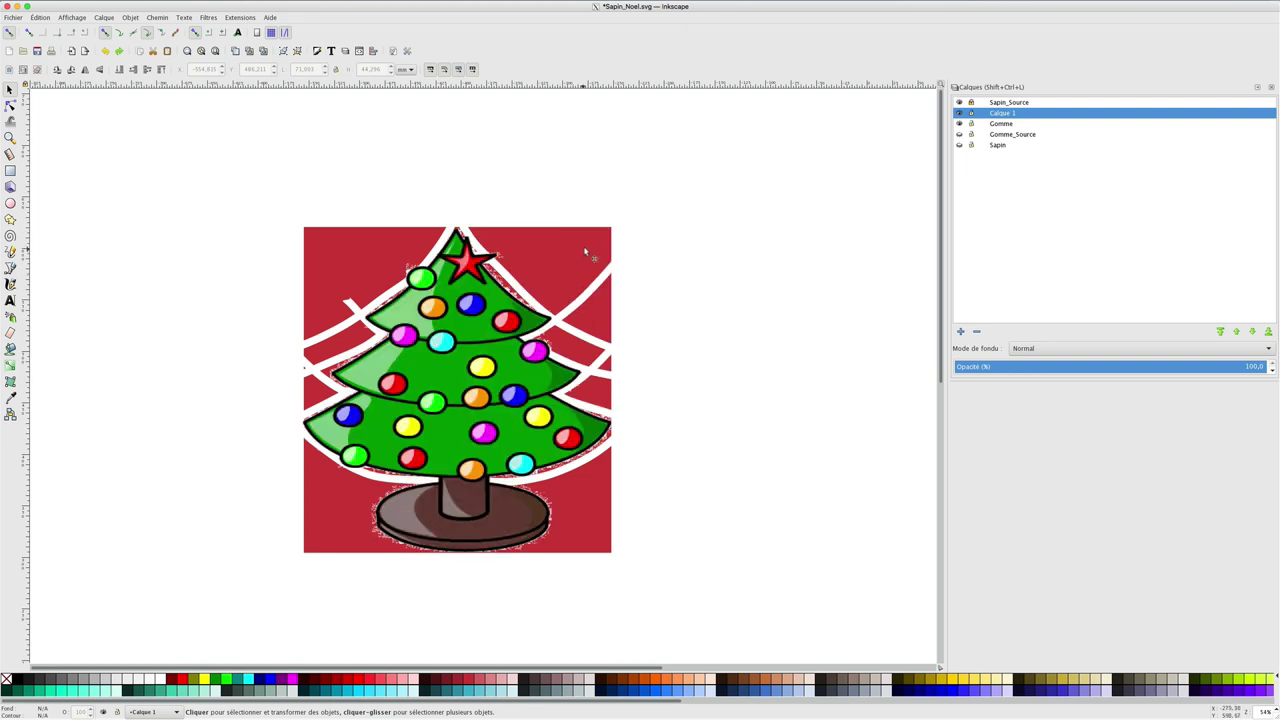
- Revert the red square to a plain shape without white cut lines, then switch to the Eraser
left_click(592, 256)
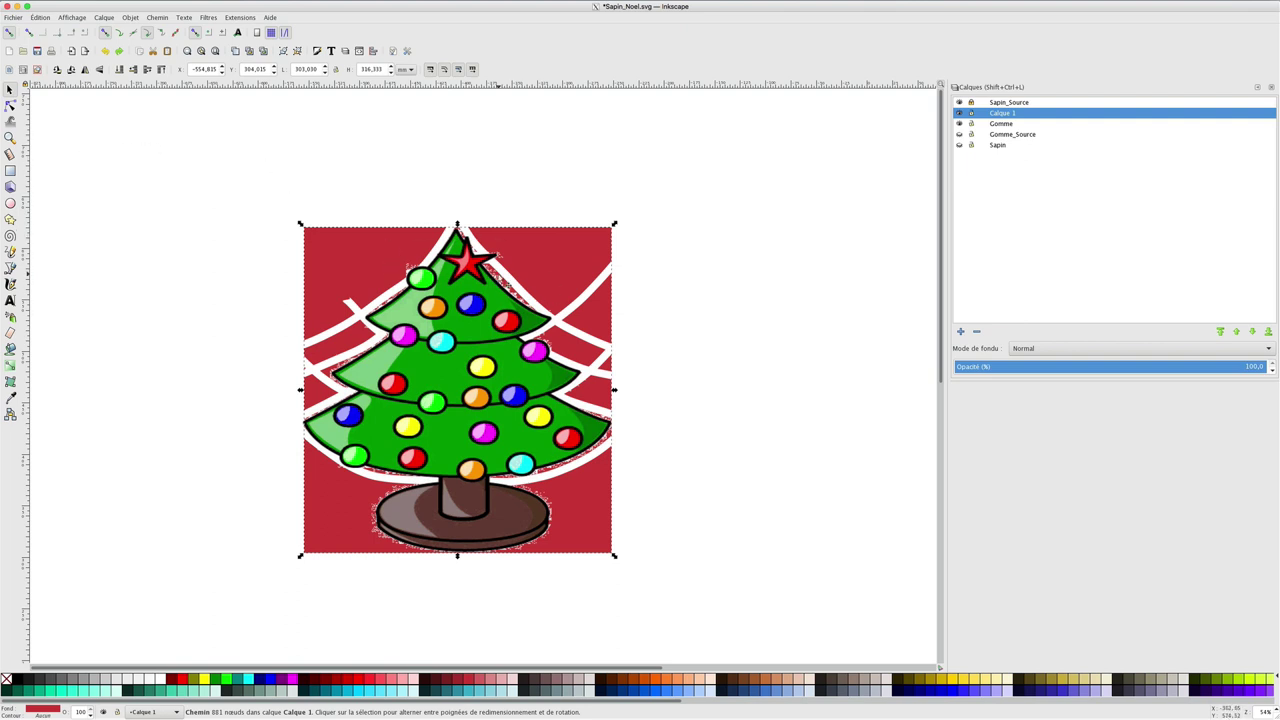
key("Escape")
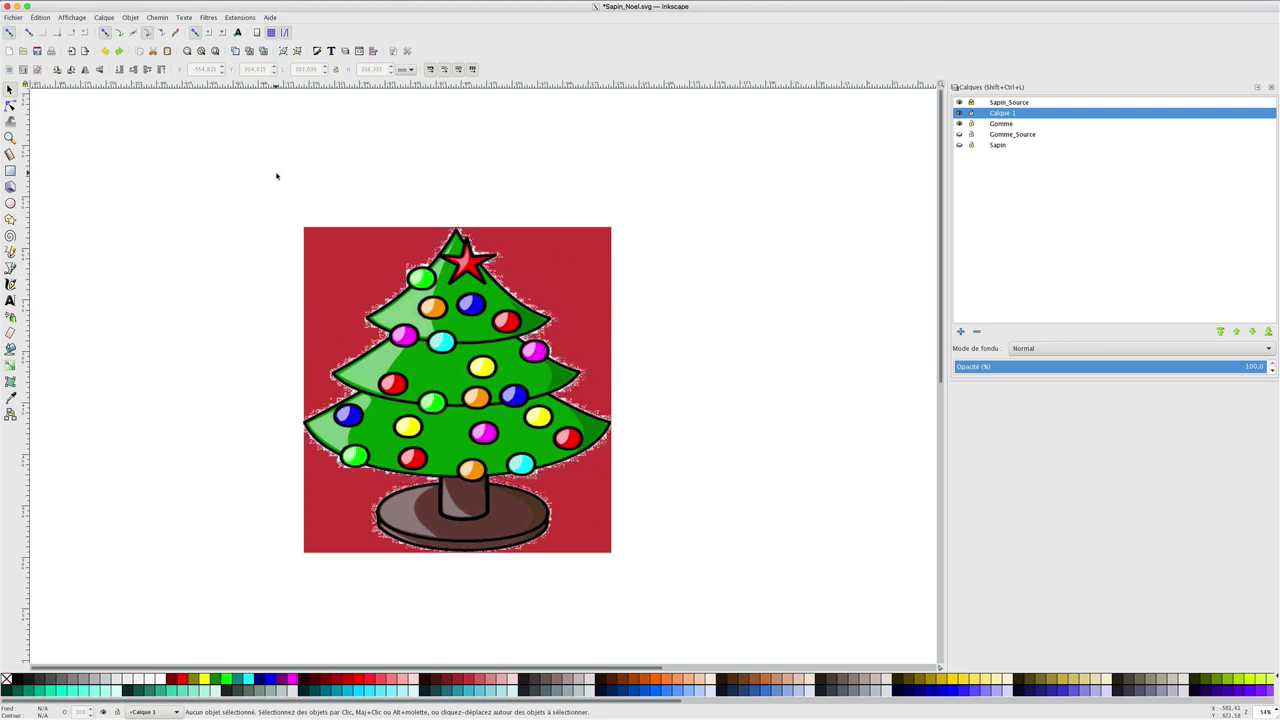
left_click(11, 334)
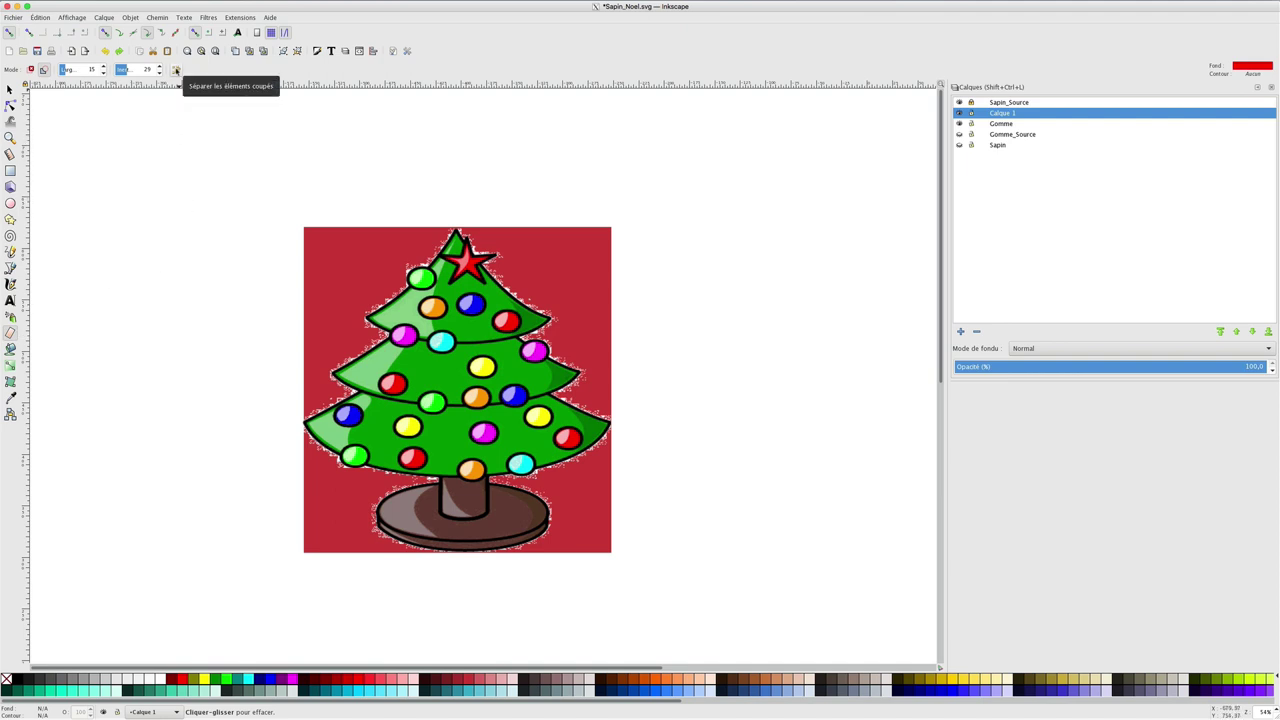
- Enable 'Séparer les éléments coupés' and erase cuts along both upper slopes of the tree
left_click(176, 69)
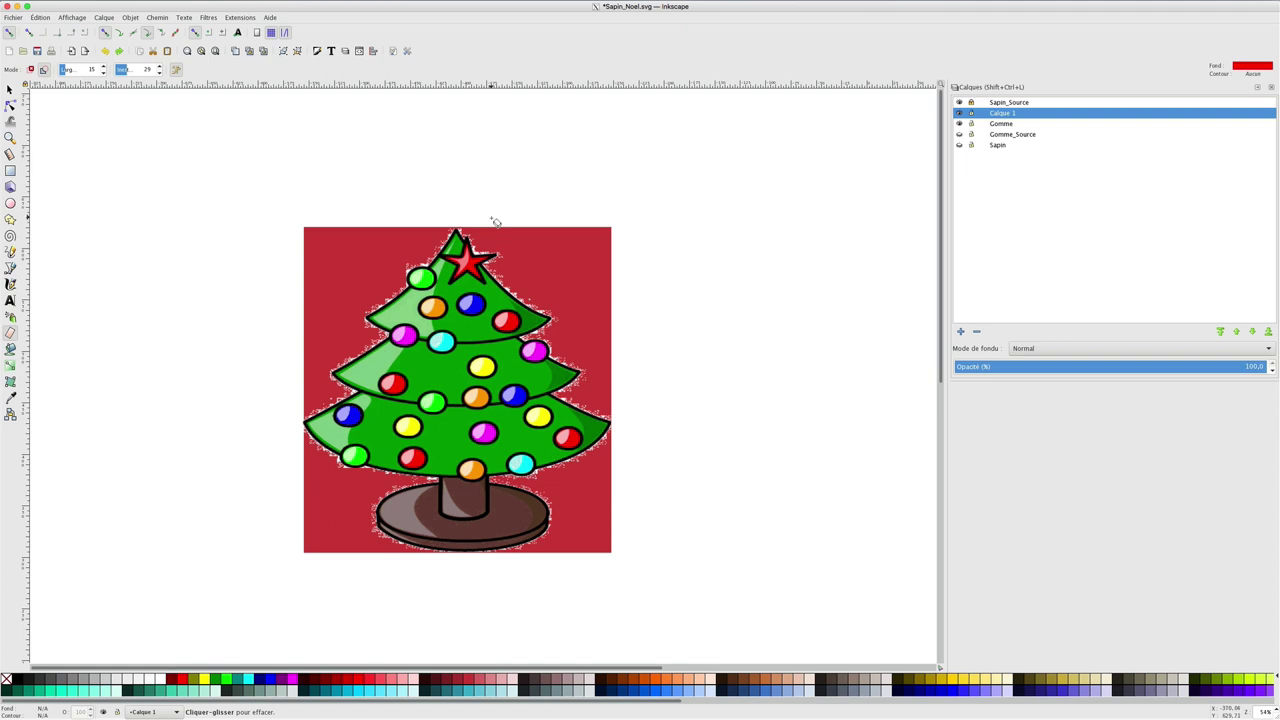
left_click_drag(456, 209, 555, 322)
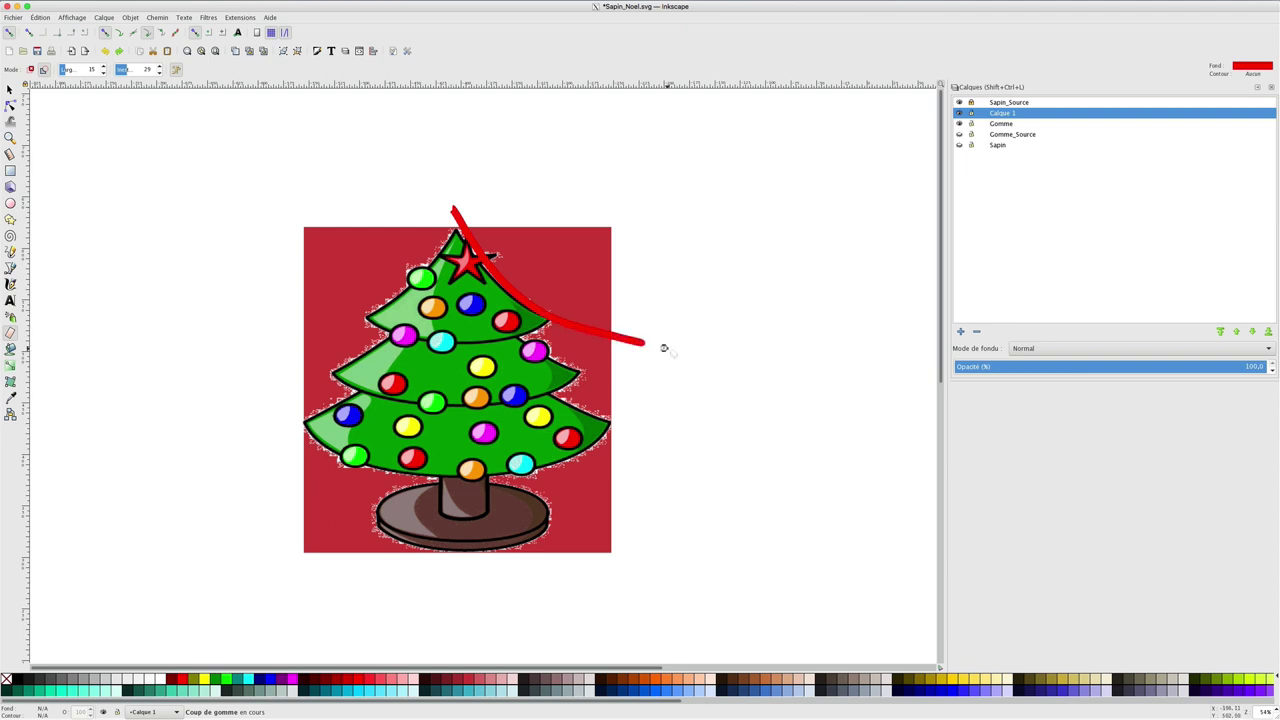
left_click_drag(555, 322, 665, 352)
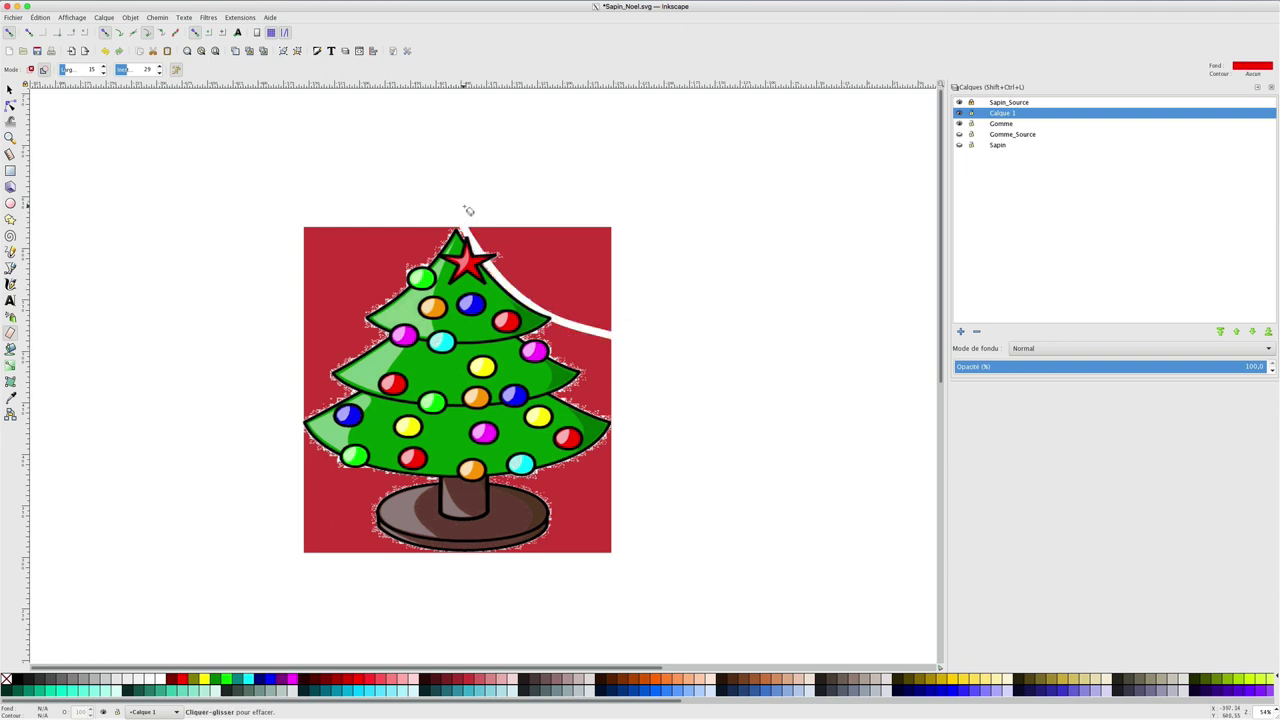
left_click_drag(465, 204, 300, 338)
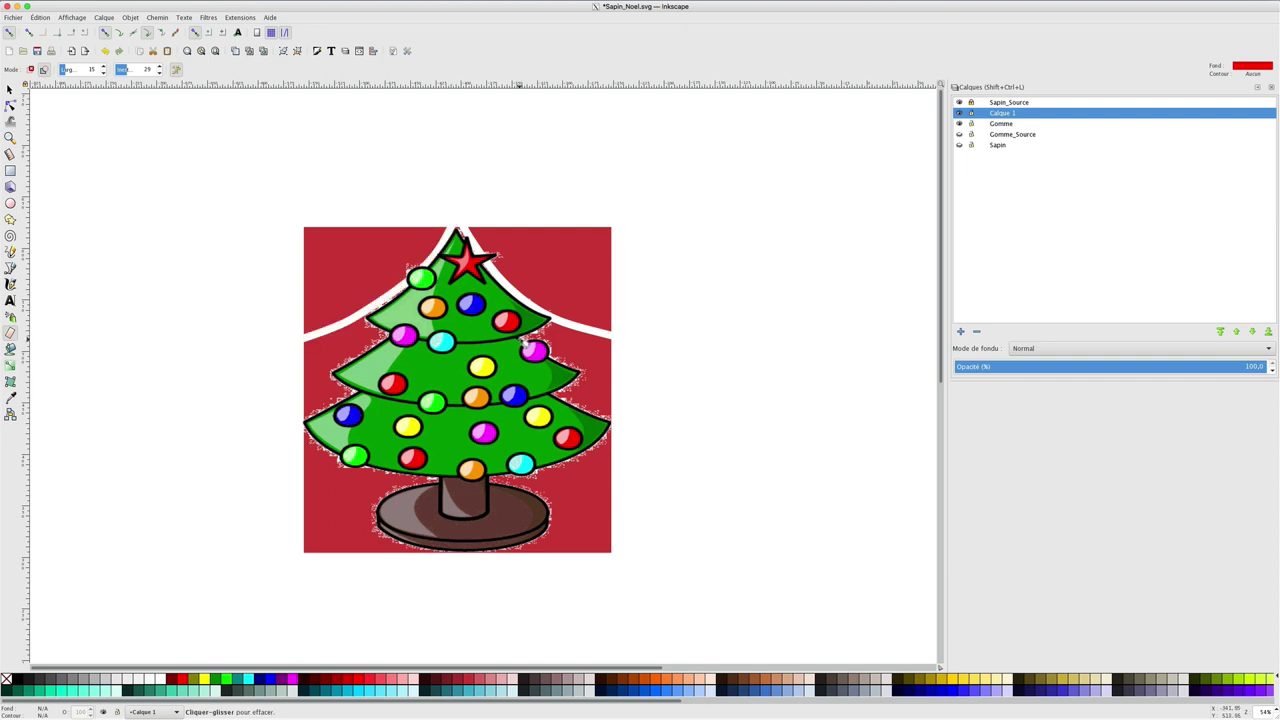
left_click_drag(540, 332, 645, 248)
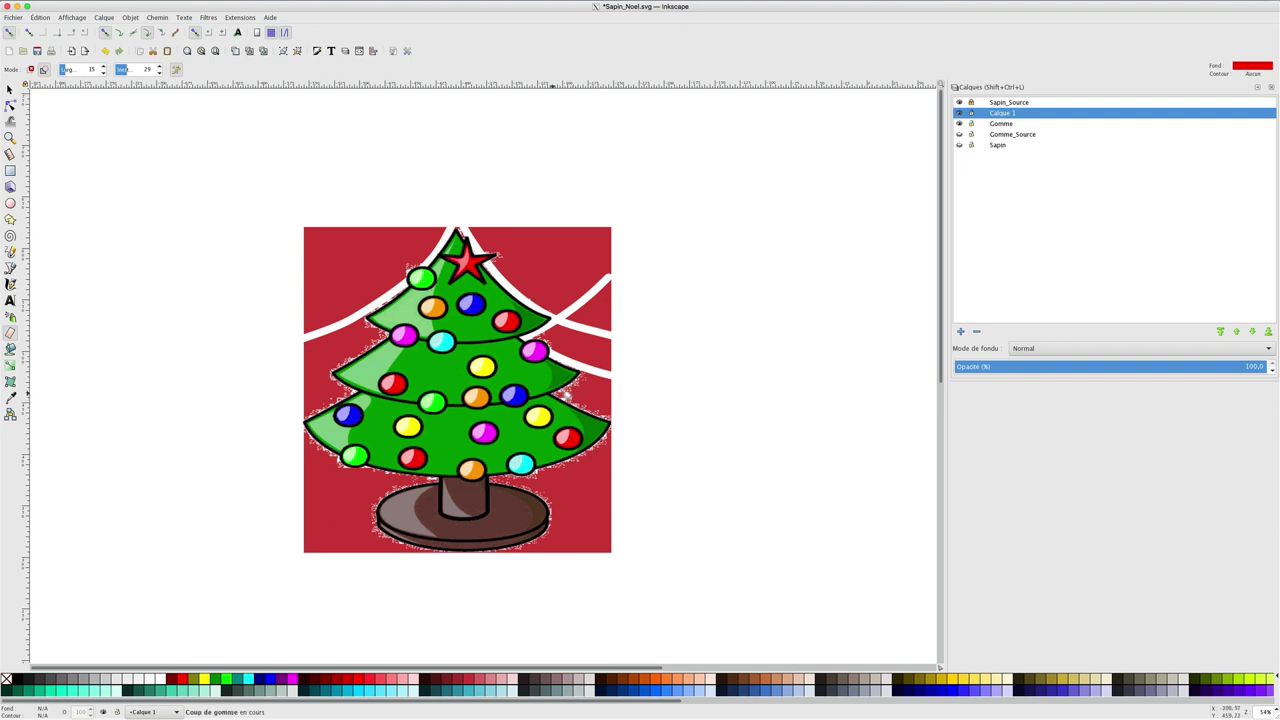
- Erase cuts along the middle and lower tiers and the bottom edge of the tree
left_click_drag(550, 392, 638, 330)
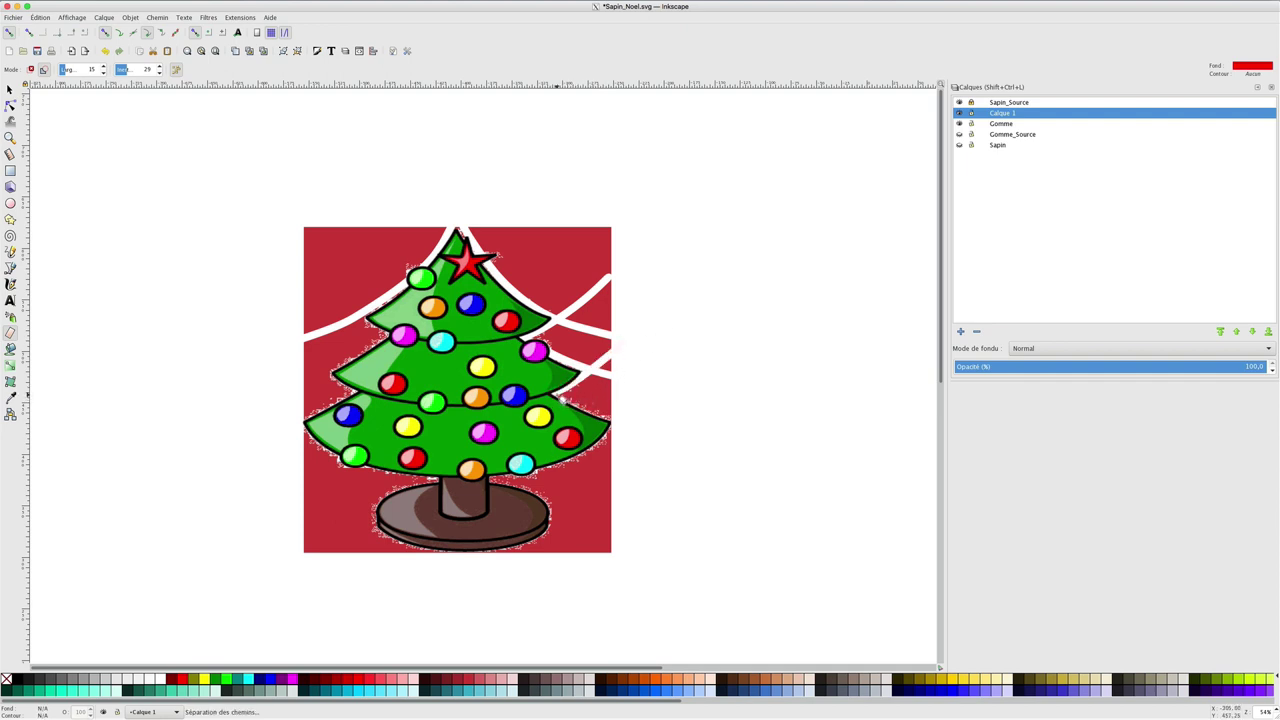
left_click_drag(556, 395, 661, 440)
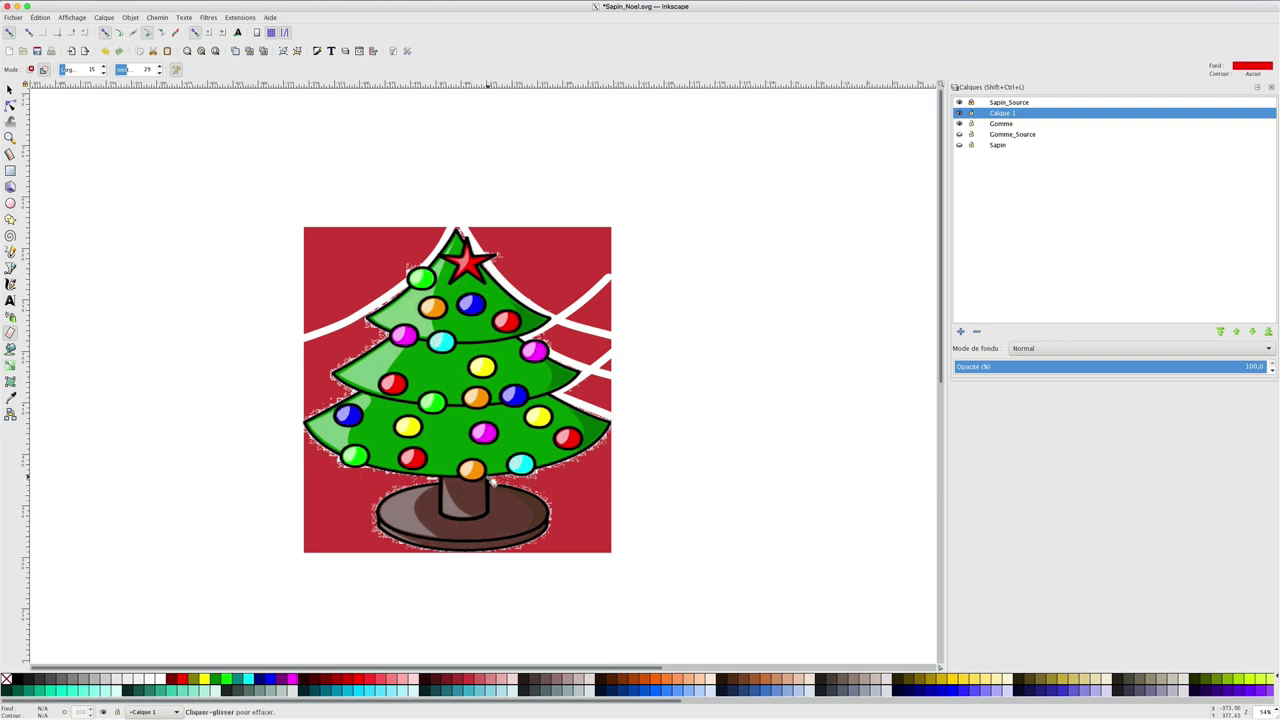
mouse_move(480, 484)
left_mouse_down()
mouse_move(599, 463)
mouse_move(645, 424)
mouse_move(670, 370)
left_mouse_up()
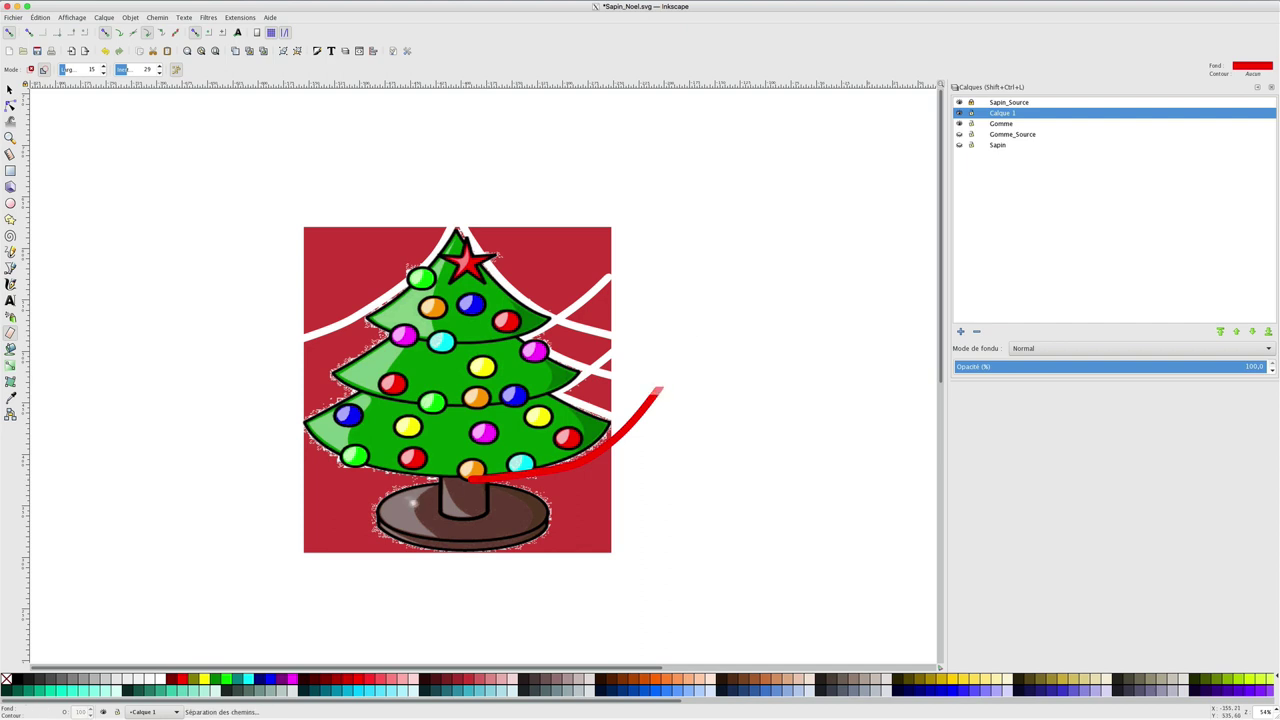
mouse_move(490, 483)
left_mouse_down()
mouse_move(336, 470)
mouse_move(194, 400)
left_mouse_up()
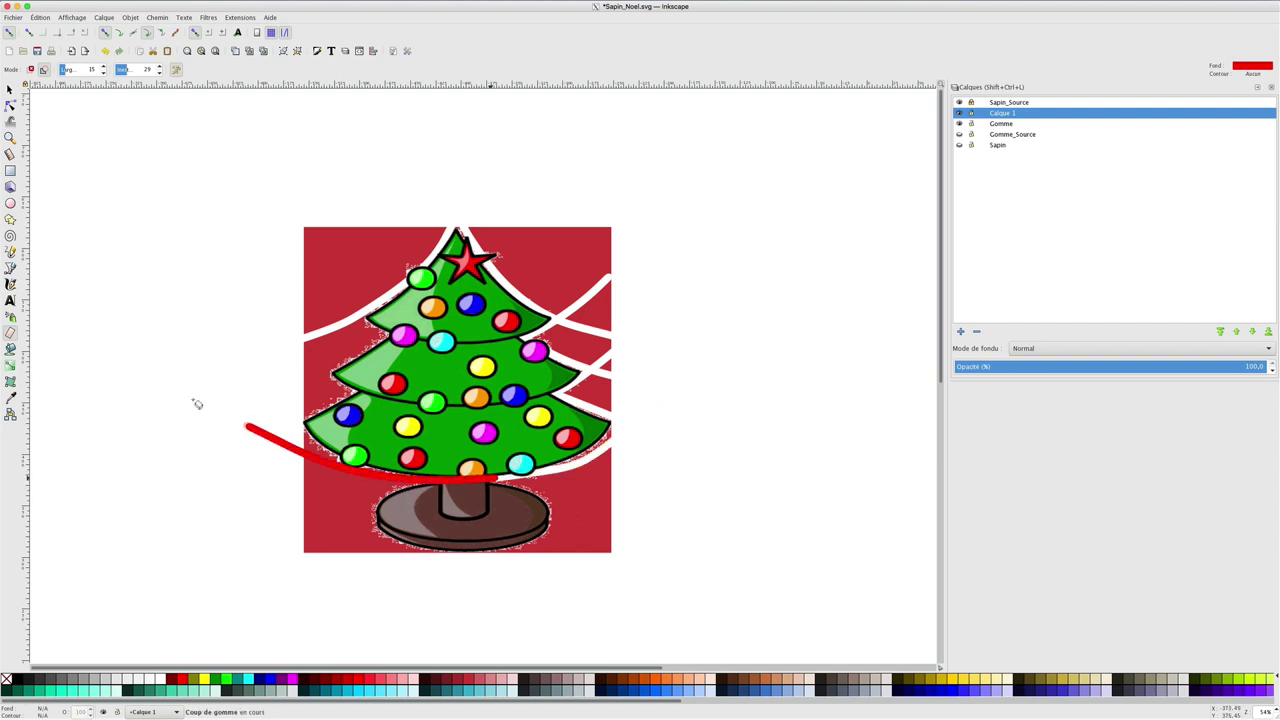
mouse_move(289, 418)
left_mouse_down()
mouse_move(367, 386)
mouse_move(352, 386)
left_mouse_up()
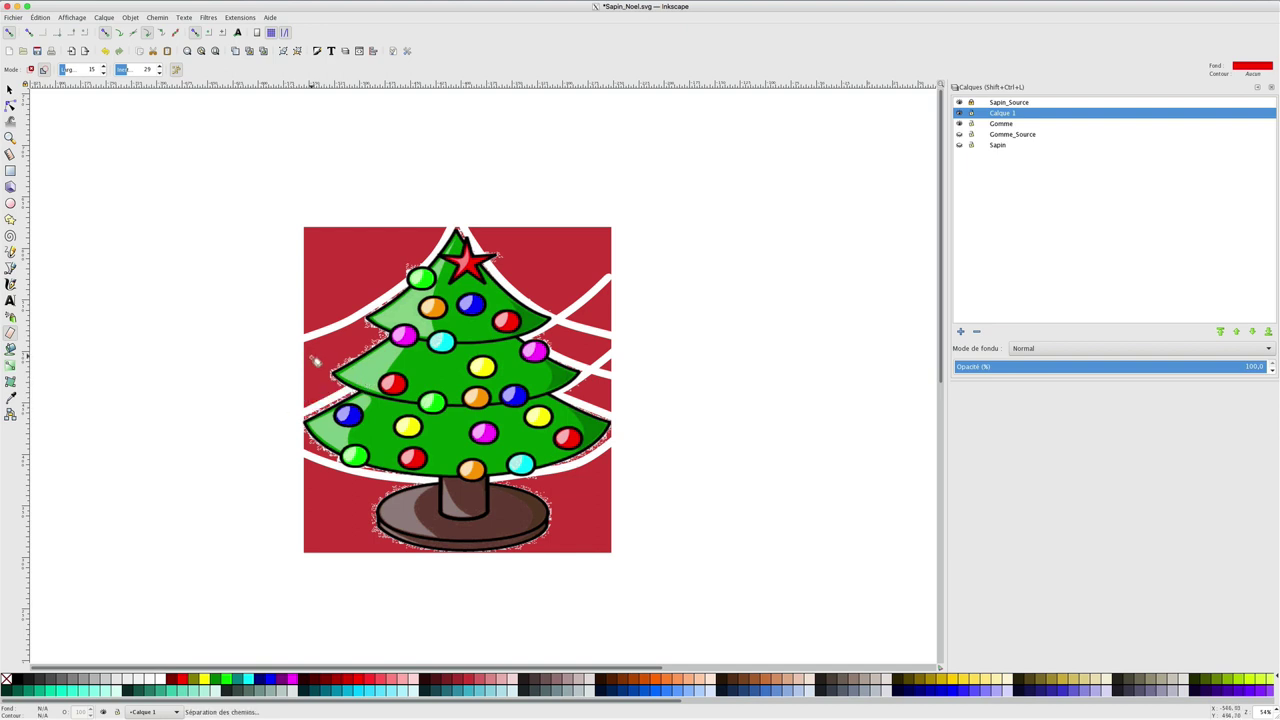
left_click_drag(294, 350, 356, 396)
left_click_drag(390, 338, 258, 400)
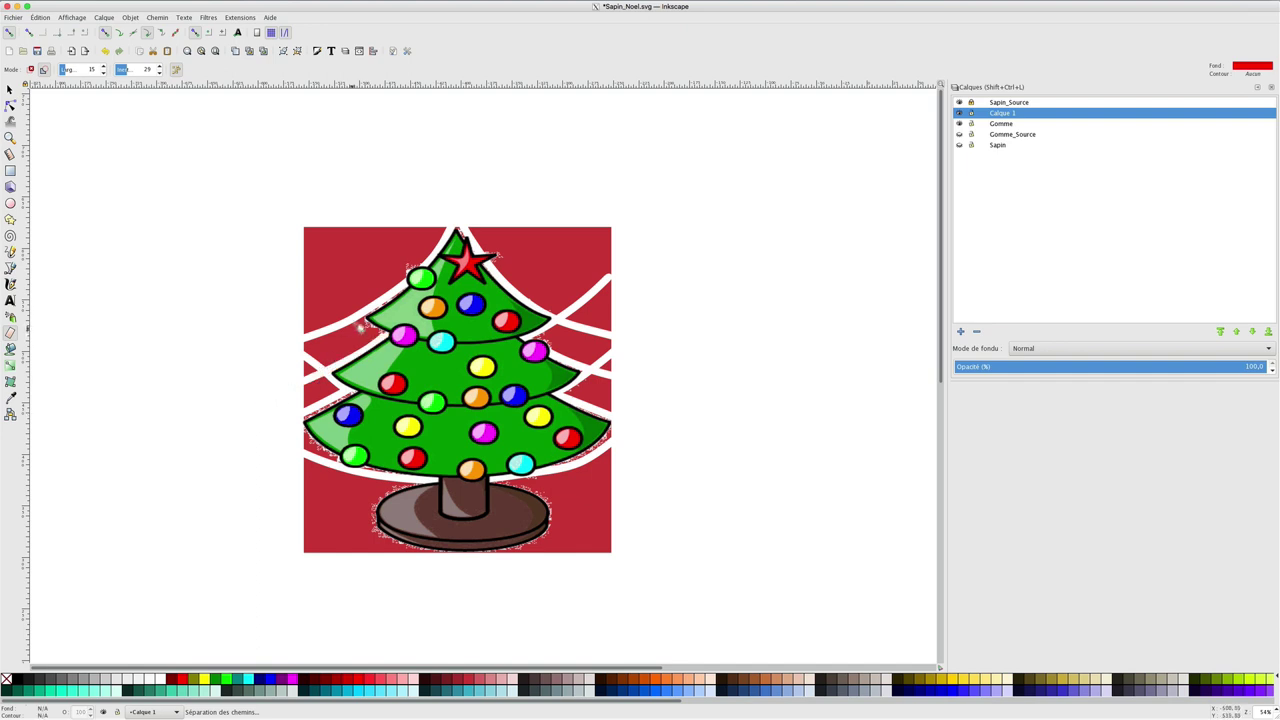
left_click_drag(350, 305, 398, 348)
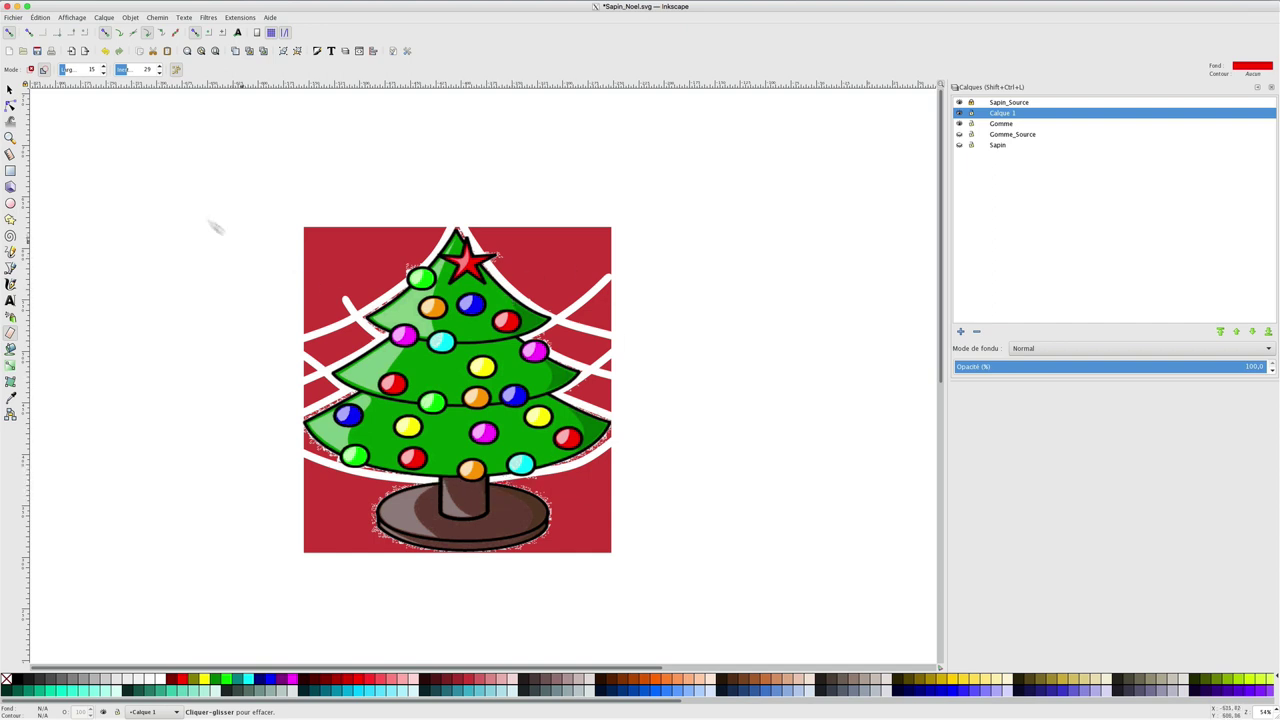
- Delete the five red pieces at the top and left outside the tree outline
left_click(10, 90)
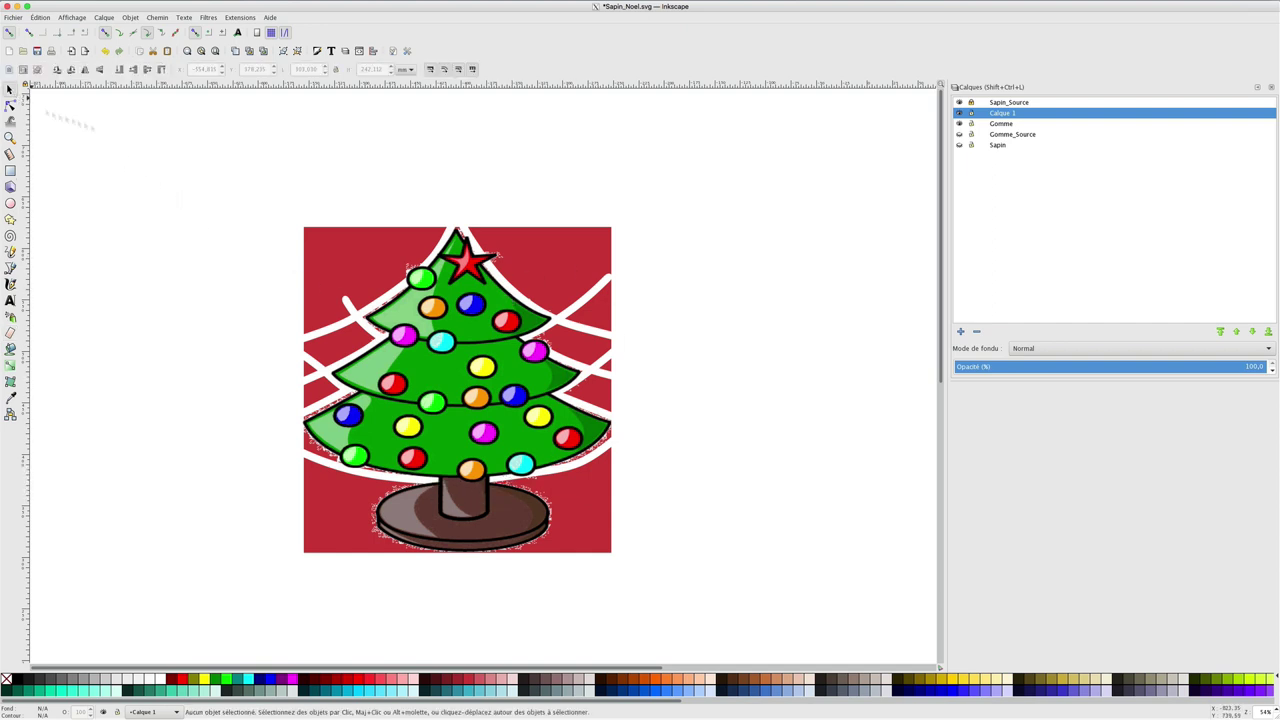
left_click(530, 264)
key("Delete")
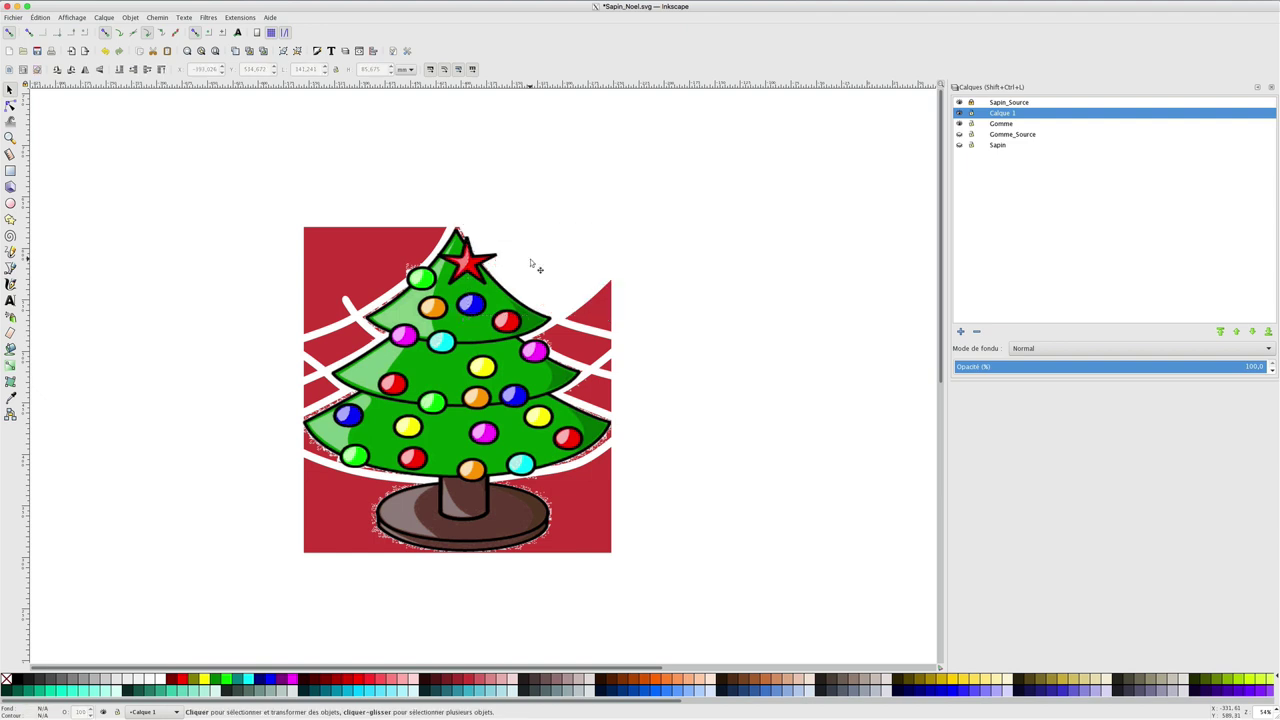
left_click(388, 241)
key("Delete")
left_click(306, 318)
key("Delete")
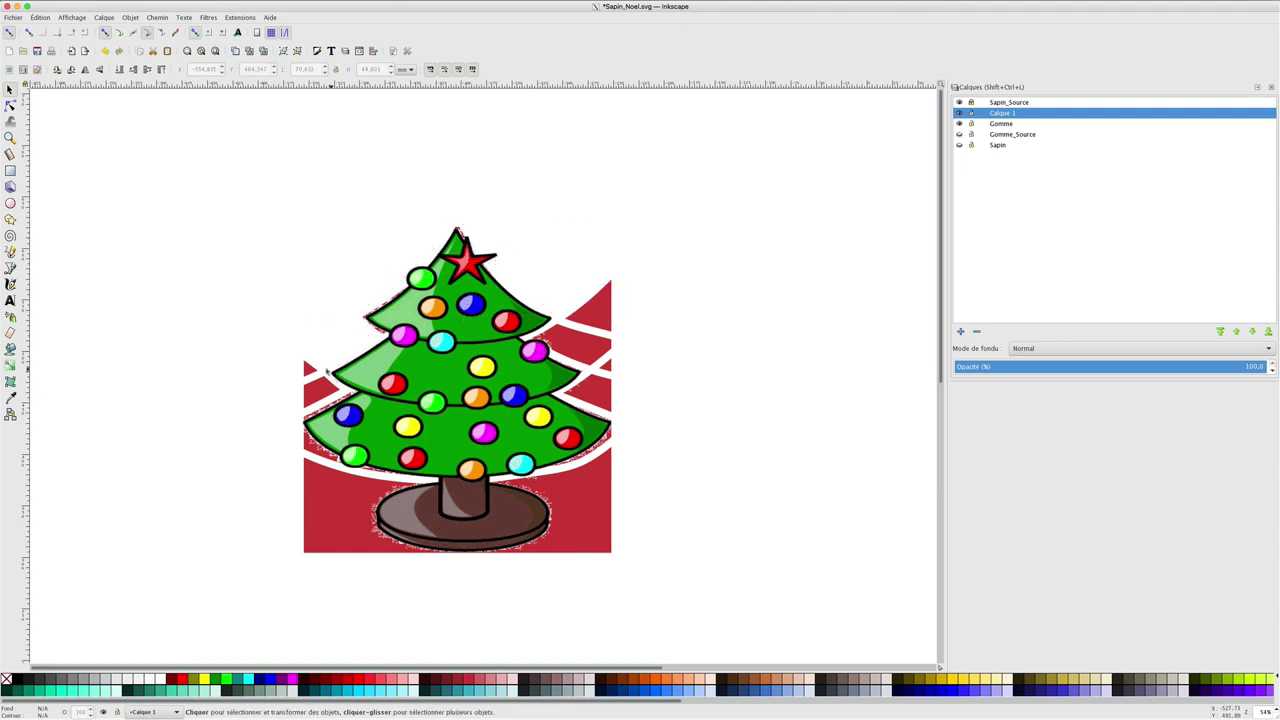
left_click(306, 366)
key("Delete")
left_click(320, 392)
key("Delete")
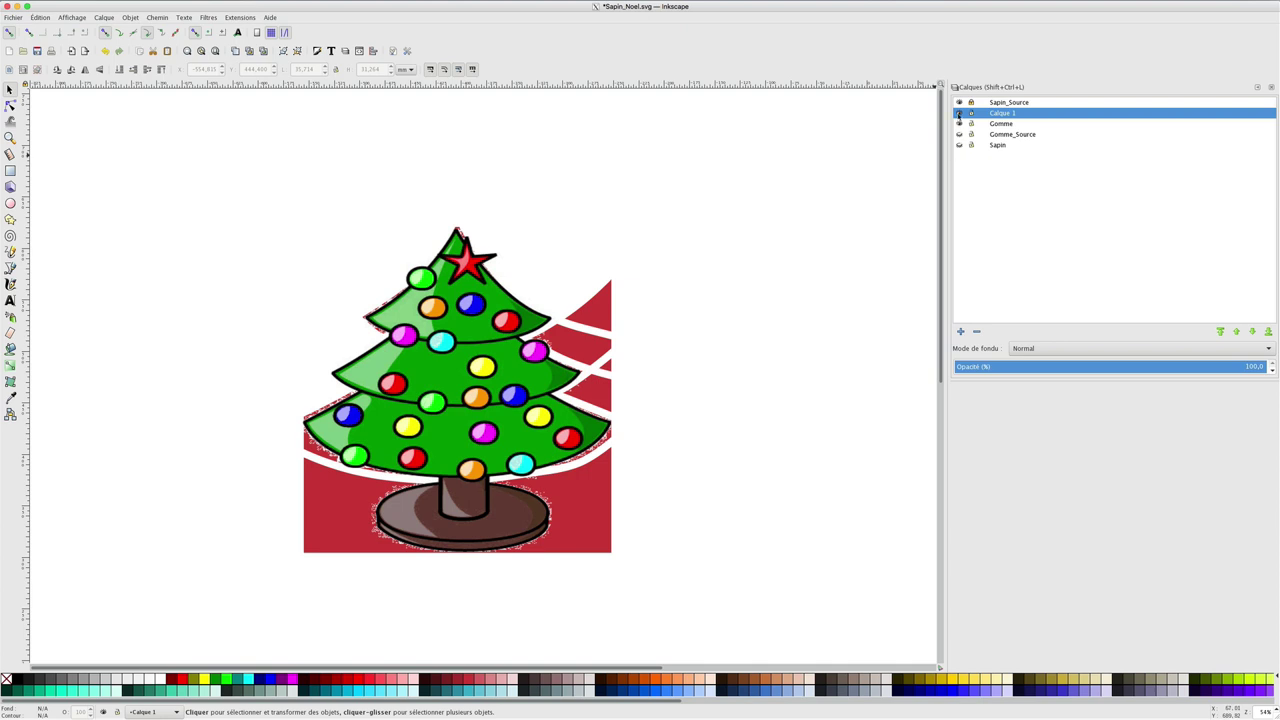
- Toggle layer visibility to check, and delete the remaining red scraps right of and under the tree
left_click(959, 113)
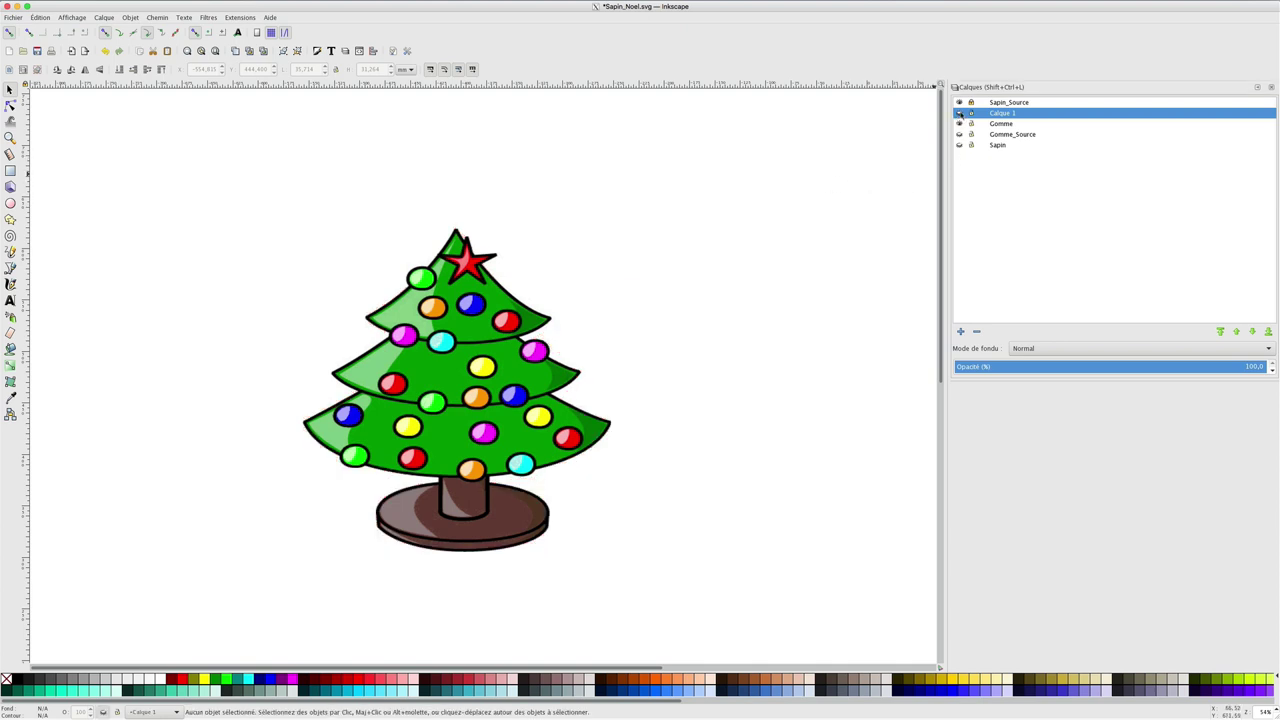
left_click(959, 113)
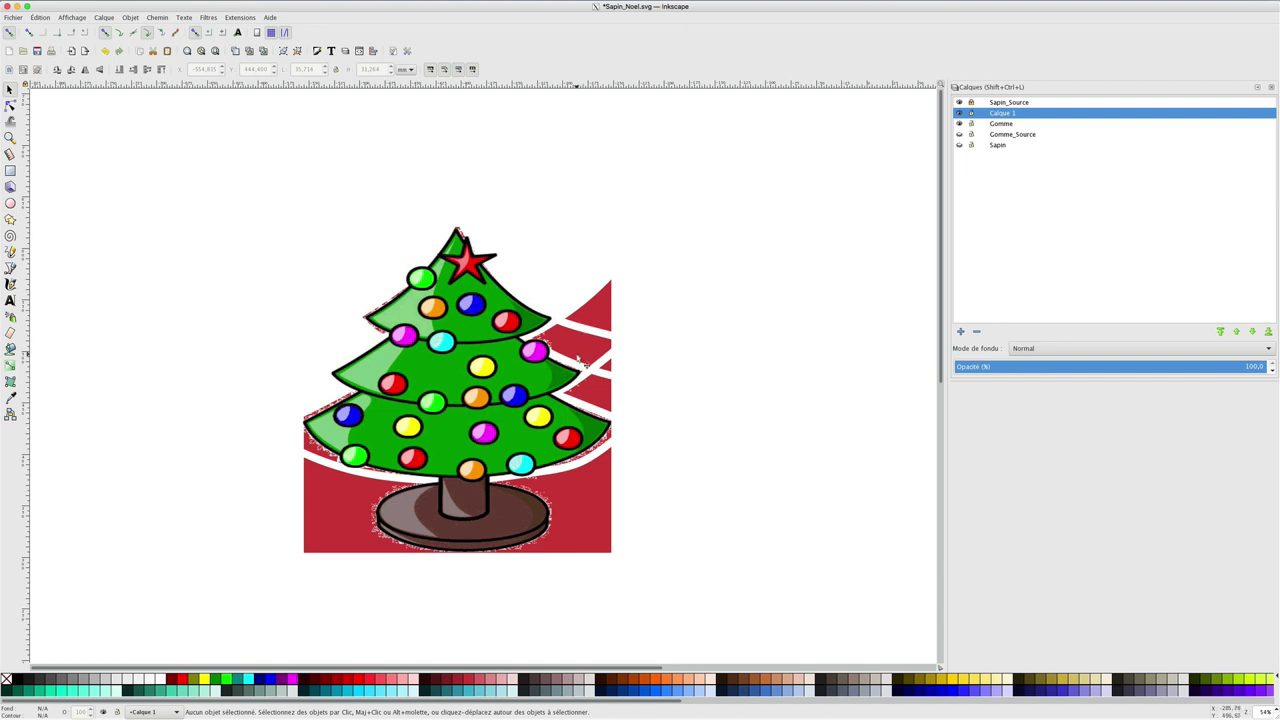
mouse_move(557, 271)
left_mouse_down()
mouse_move(614, 337)
mouse_move(600, 357)
mouse_move(614, 400)
left_mouse_up()
key("Delete")
key("Delete")
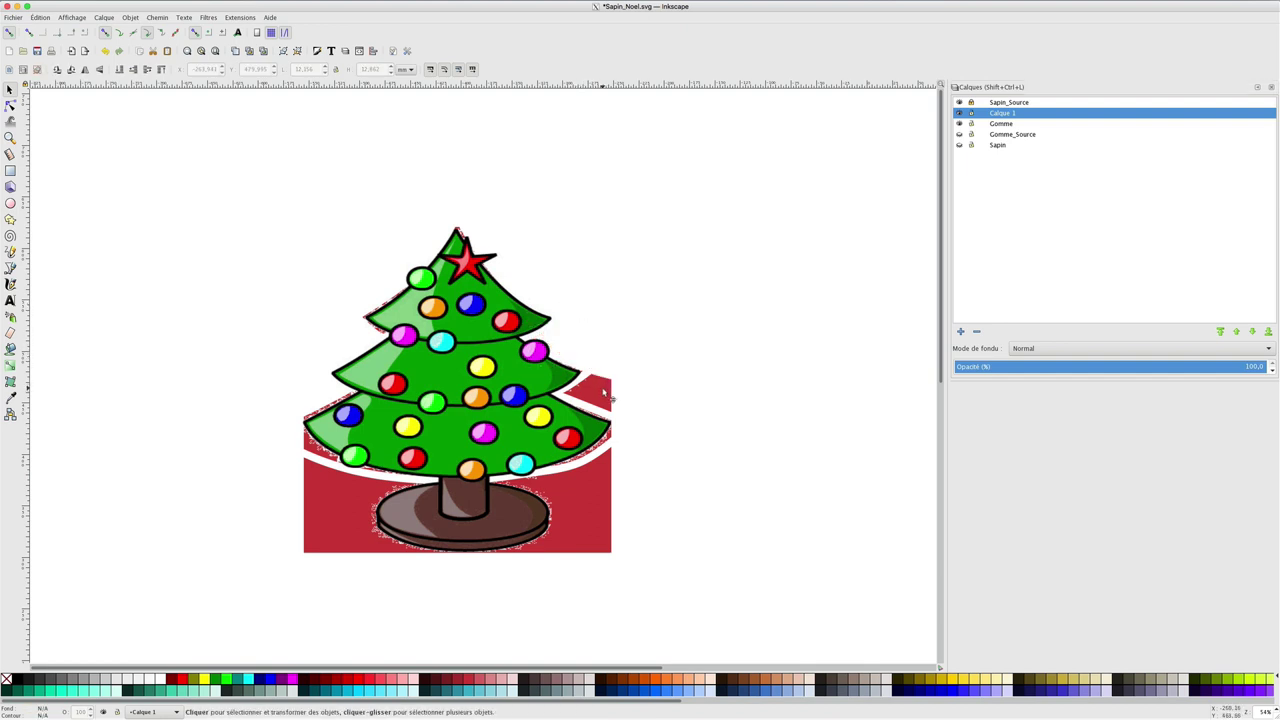
key("Delete")
left_click(608, 470)
key("Delete")
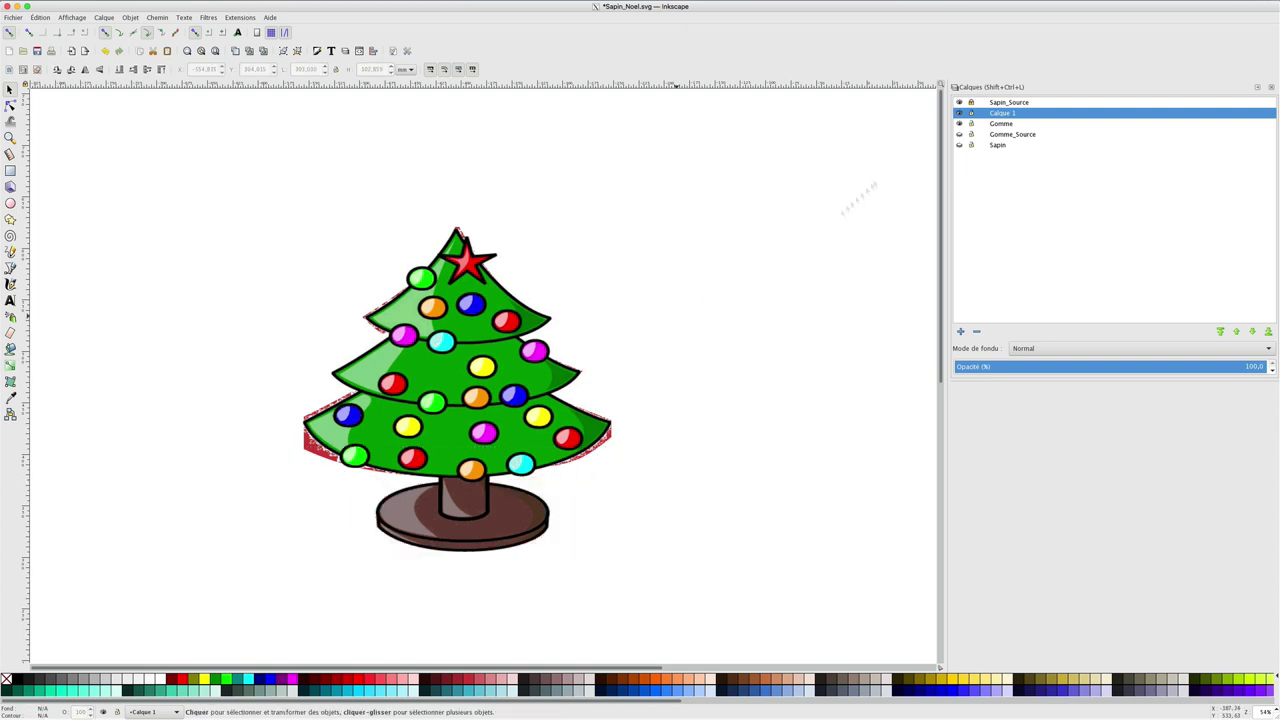
left_click(960, 103)
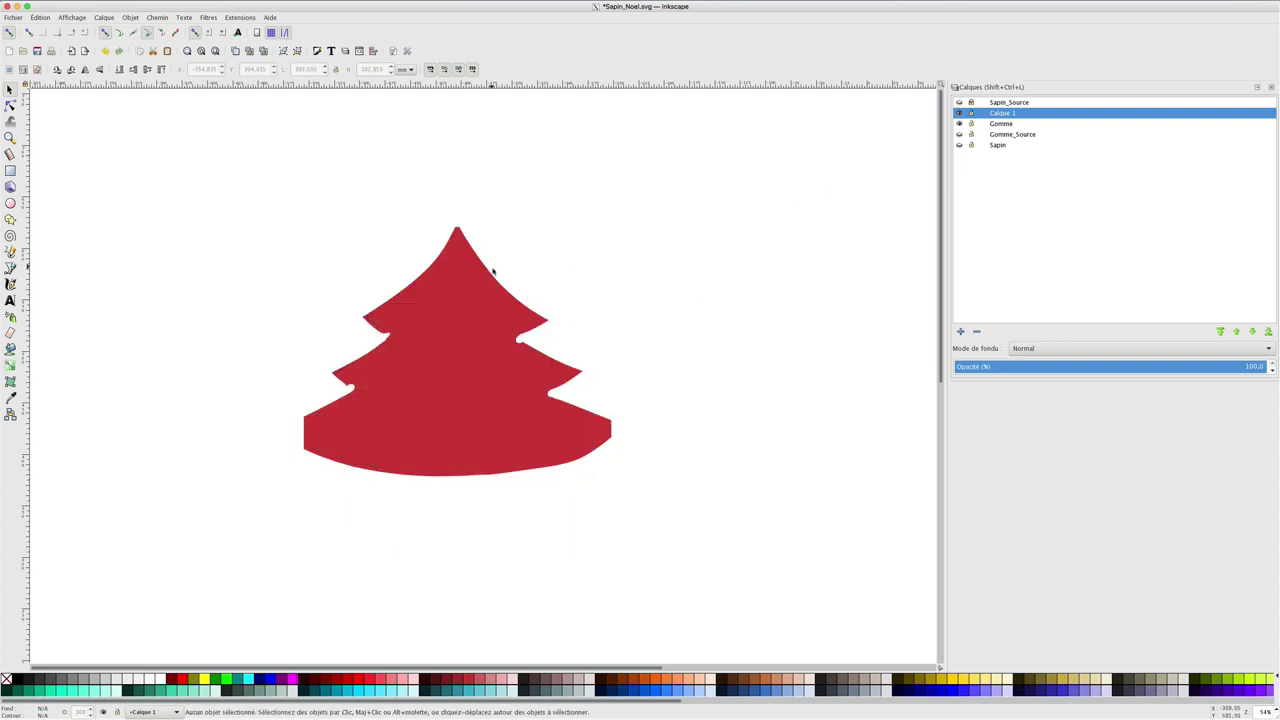
key("Delete")
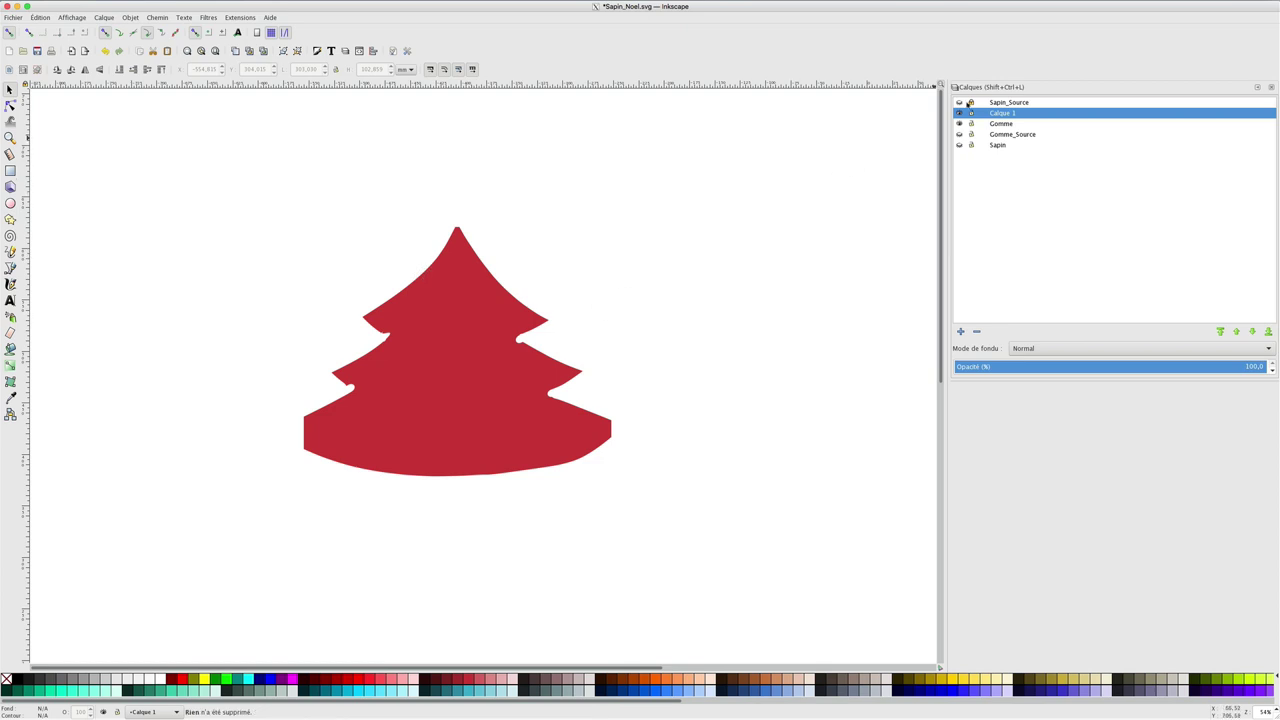
left_click(960, 103)
- Draw a small ball near the tree top, bring it to the front and position it
left_click(10, 203)
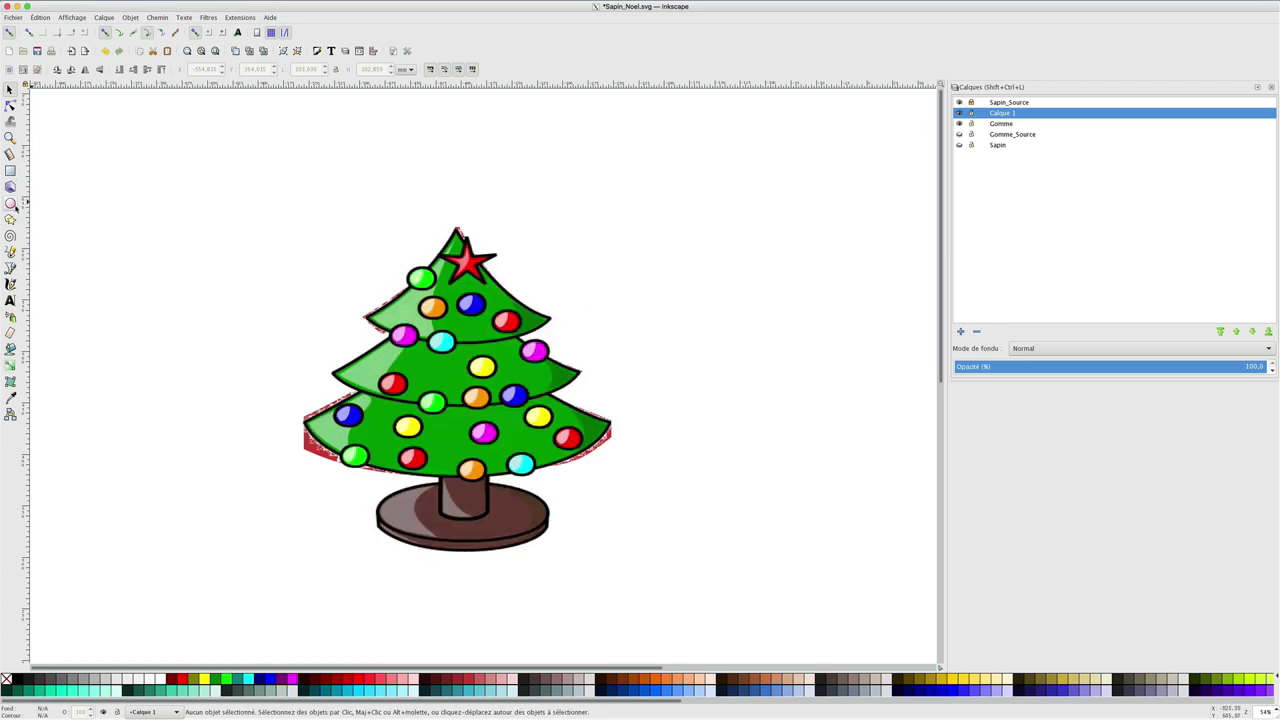
left_click_drag(386, 256, 410, 282)
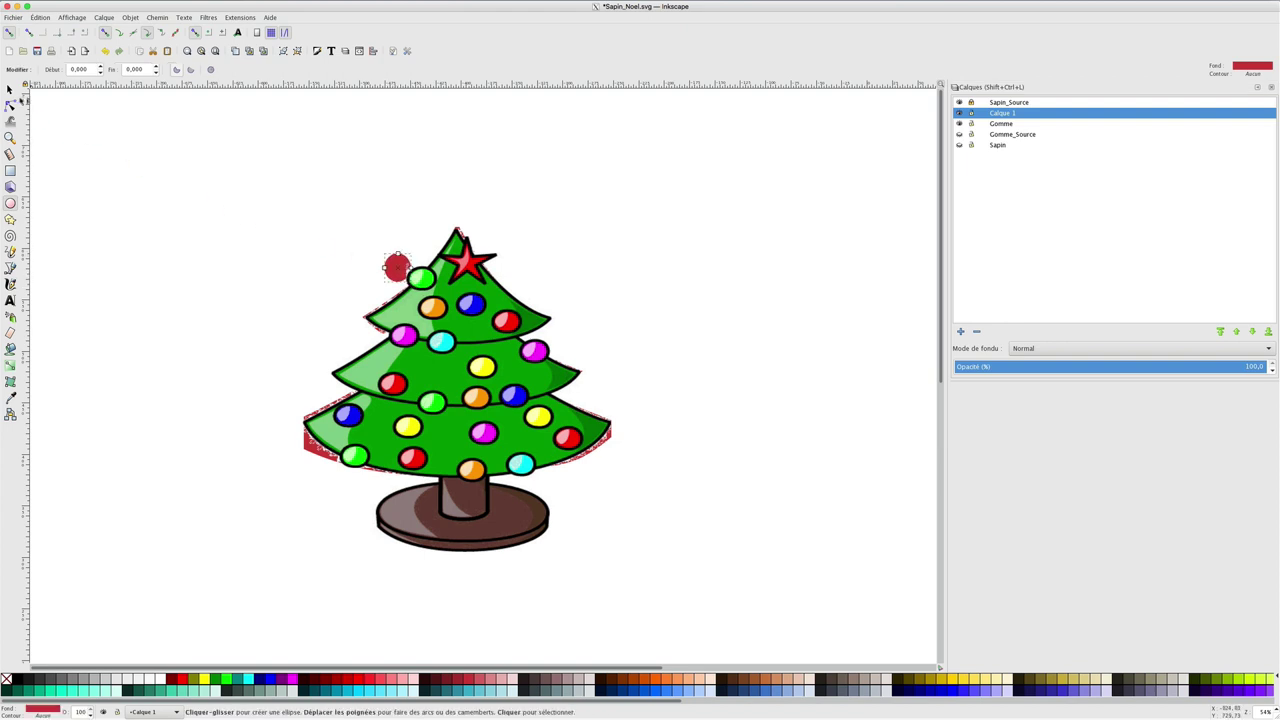
left_click(10, 90)
left_click_drag(400, 268, 431, 284)
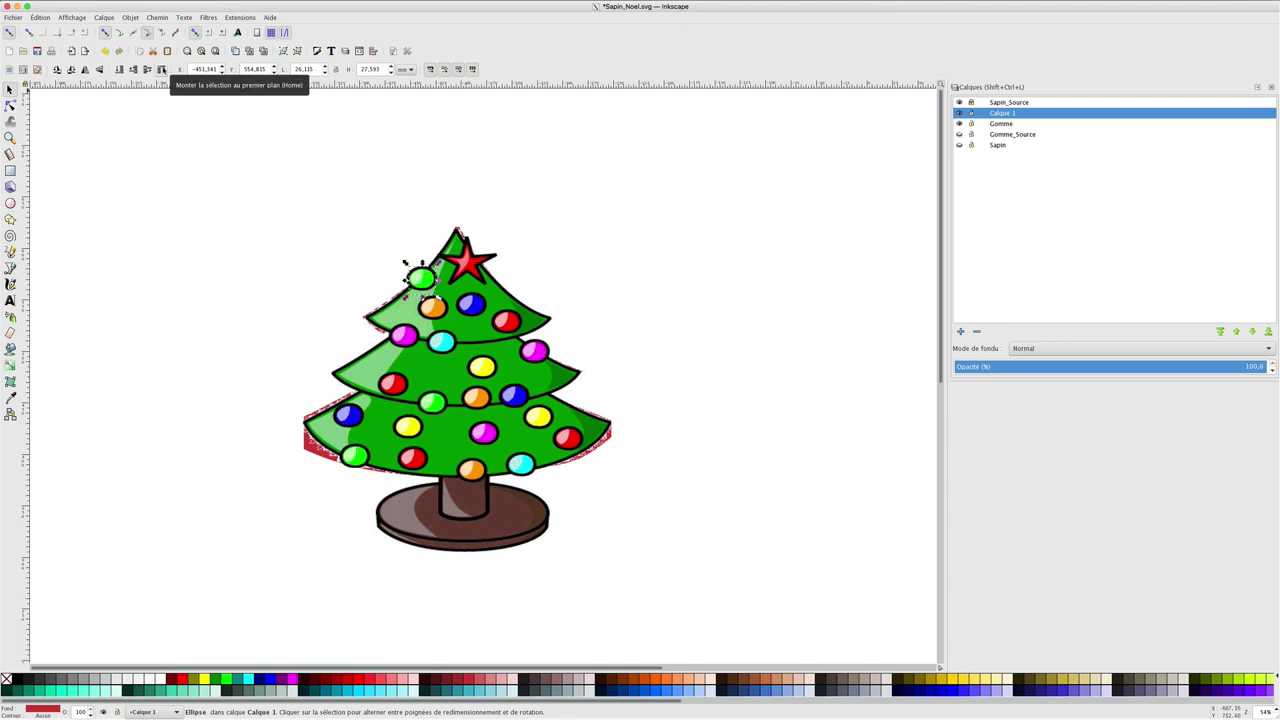
left_click(161, 69)
mouse_move(435, 286)
left_mouse_down()
mouse_move(378, 267)
mouse_move(434, 290)
left_mouse_up()
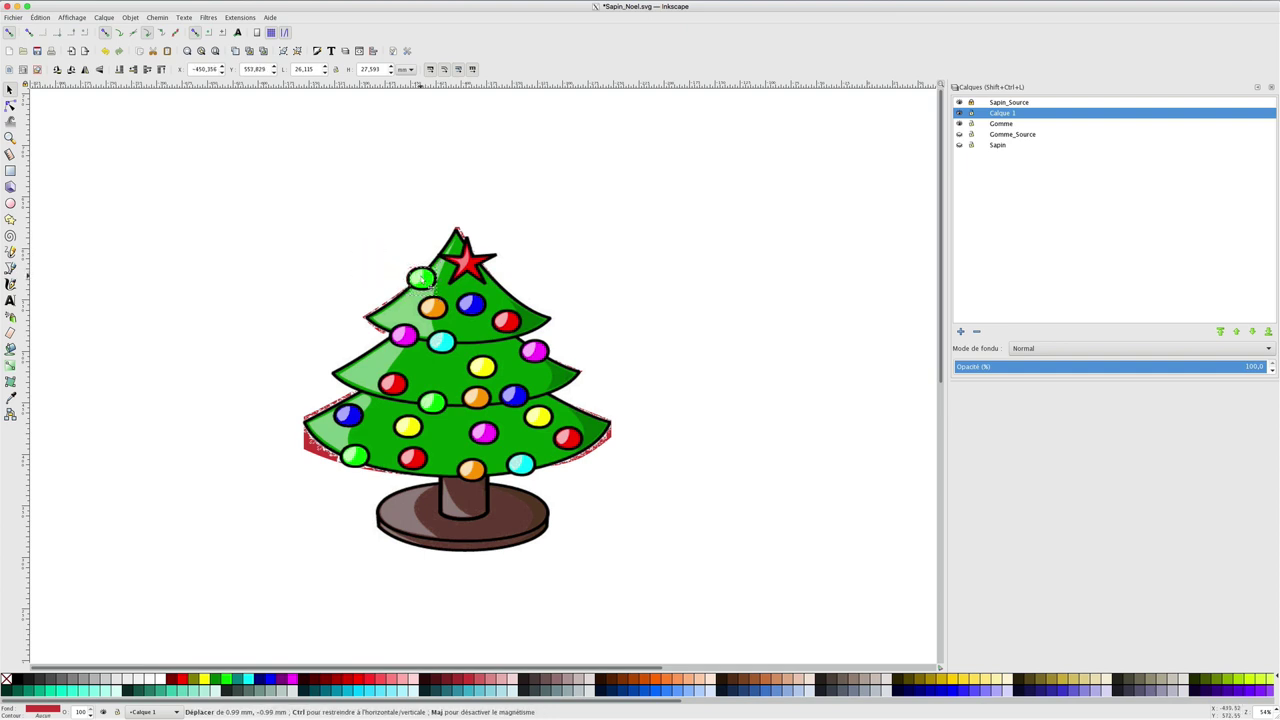
- Move Calque 1 above Sapin_Source, then move the small ball upper left and color it bright green
left_click_drag(995, 113, 995, 102)
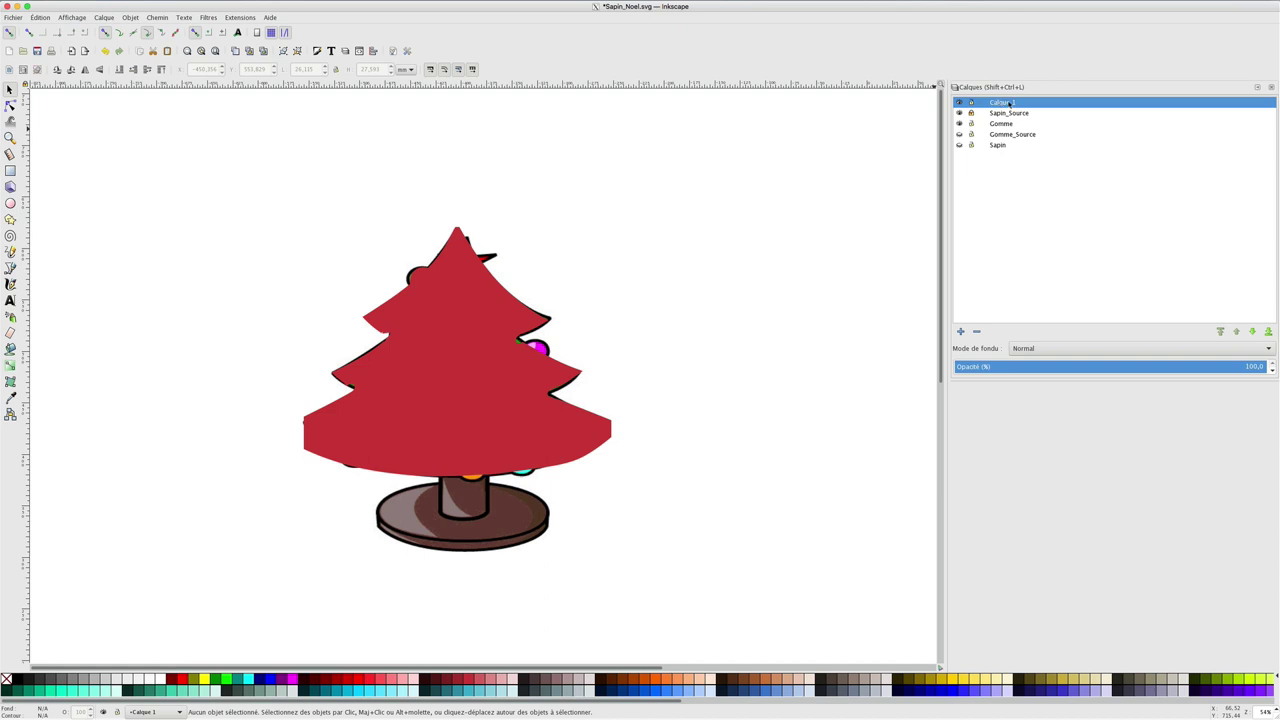
left_click(419, 280)
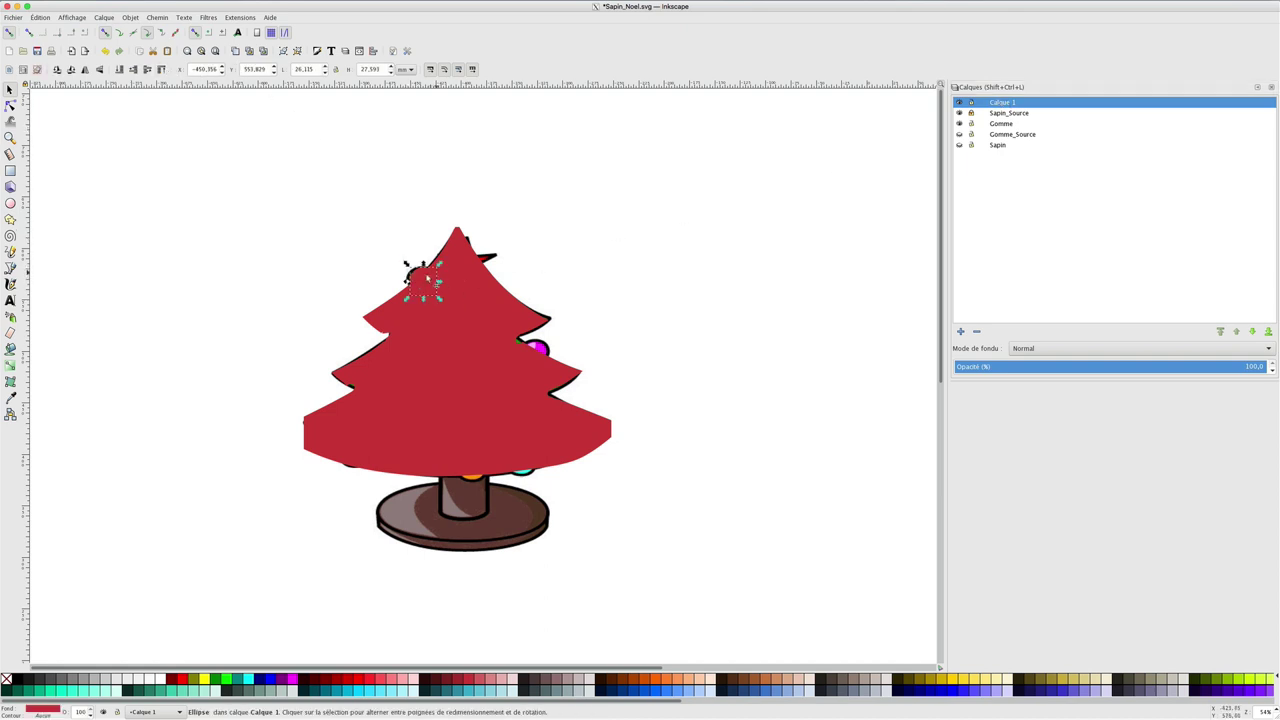
left_click_drag(427, 278, 364, 256)
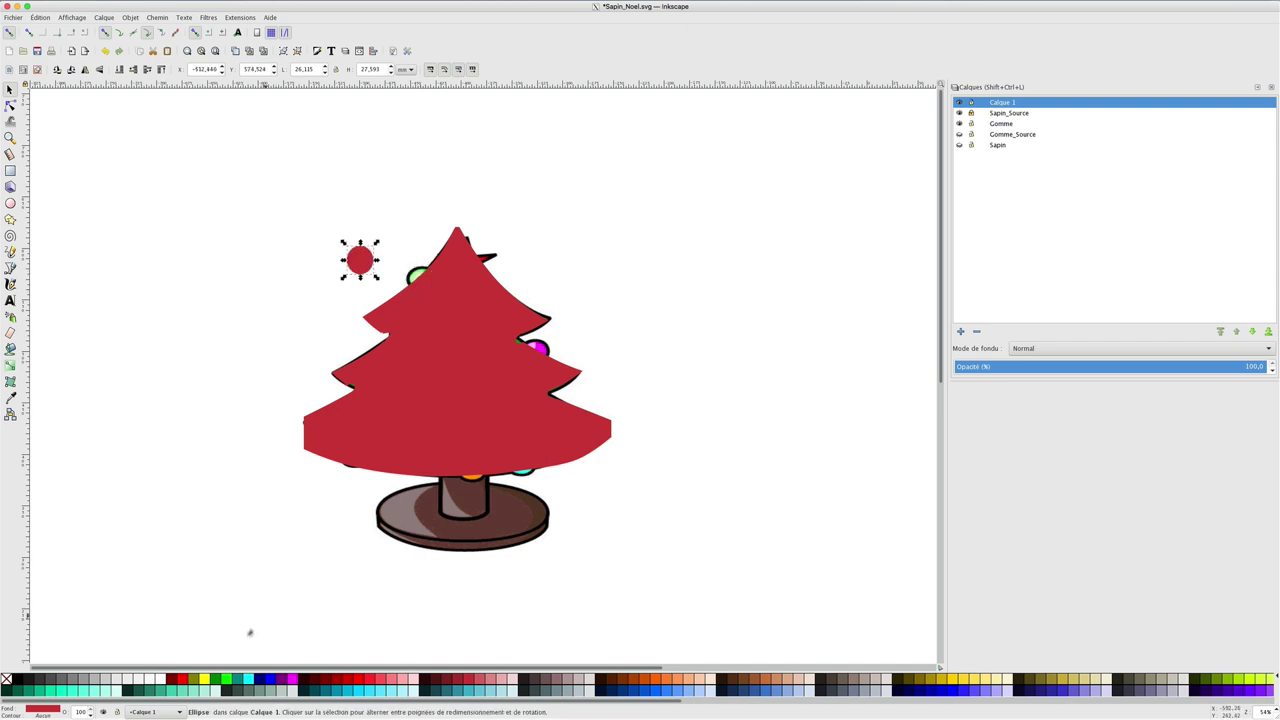
left_click(229, 680)
- Color the red silhouette dark green and move it right of the reference tree
left_click(425, 322)
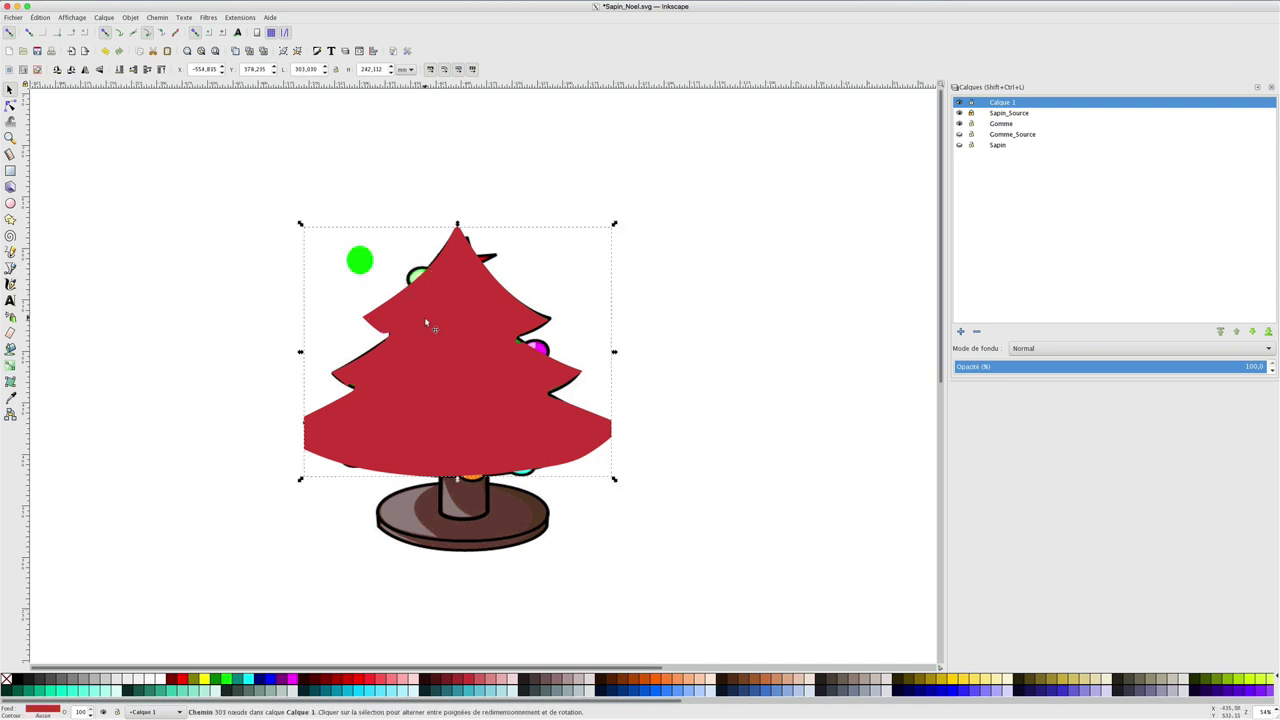
left_click(215, 680)
left_click_drag(468, 342, 762, 350)
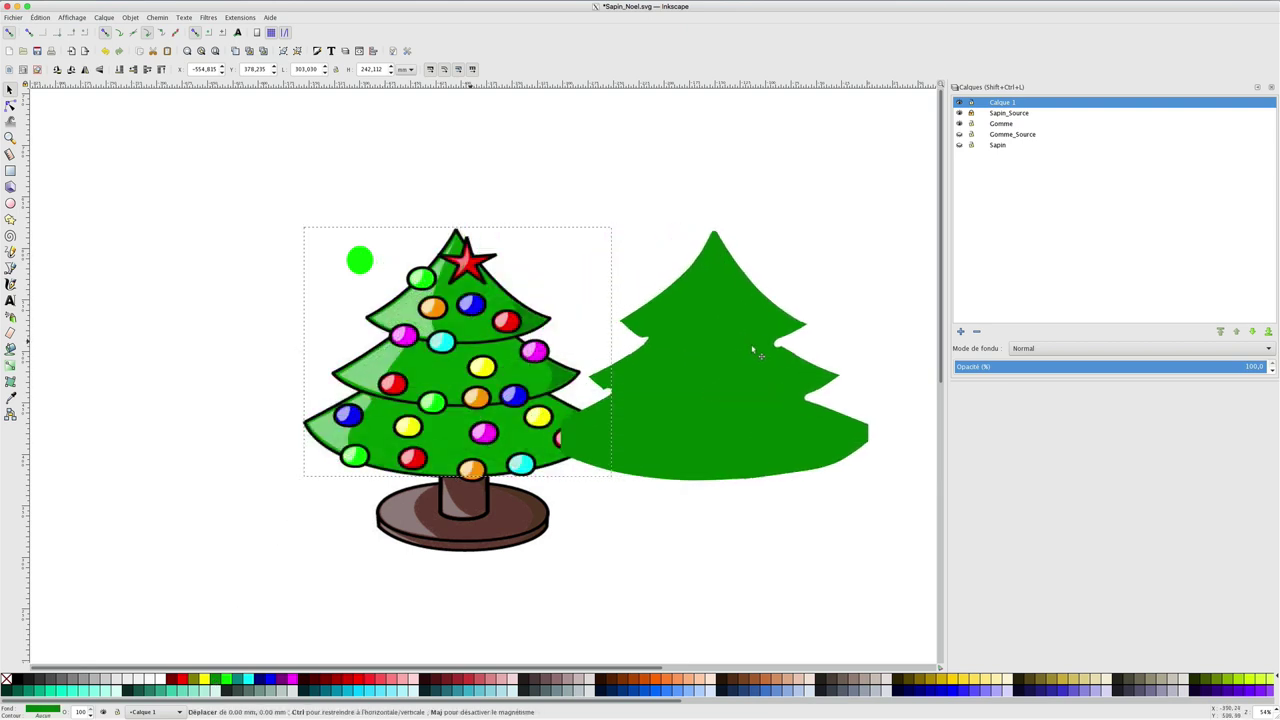
- Place the green ball on the tree's left edge and add an orange duplicate below it
left_click(360, 260)
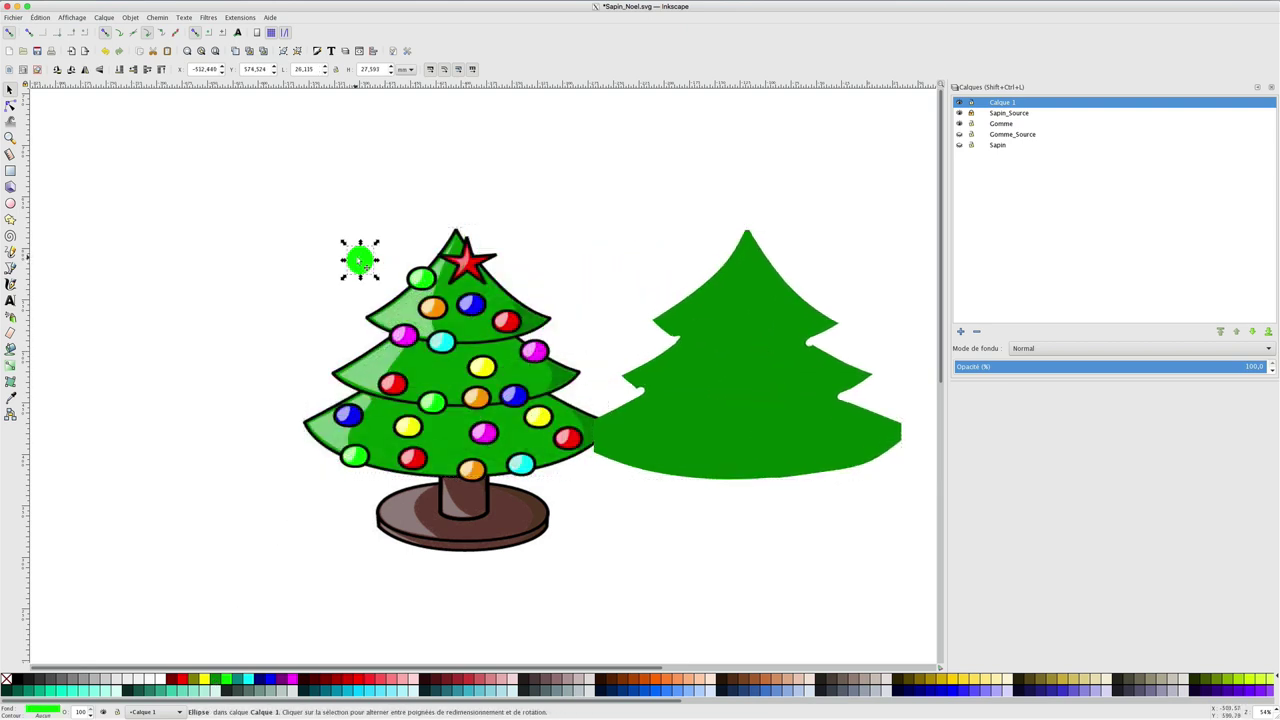
mouse_move(360, 260)
left_mouse_down()
mouse_move(676, 313)
mouse_move(662, 317)
left_mouse_up()
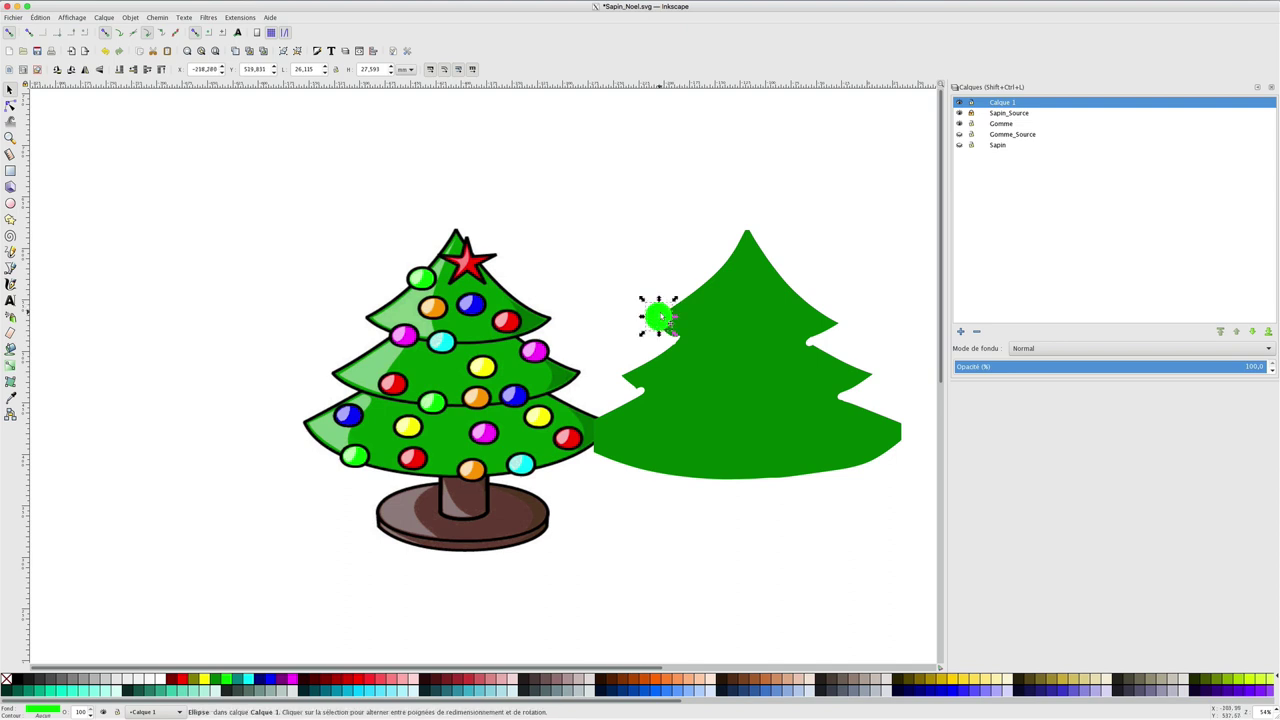
key("ctrl")
key("ctrl+d")
left_click_drag(668, 320, 641, 385)
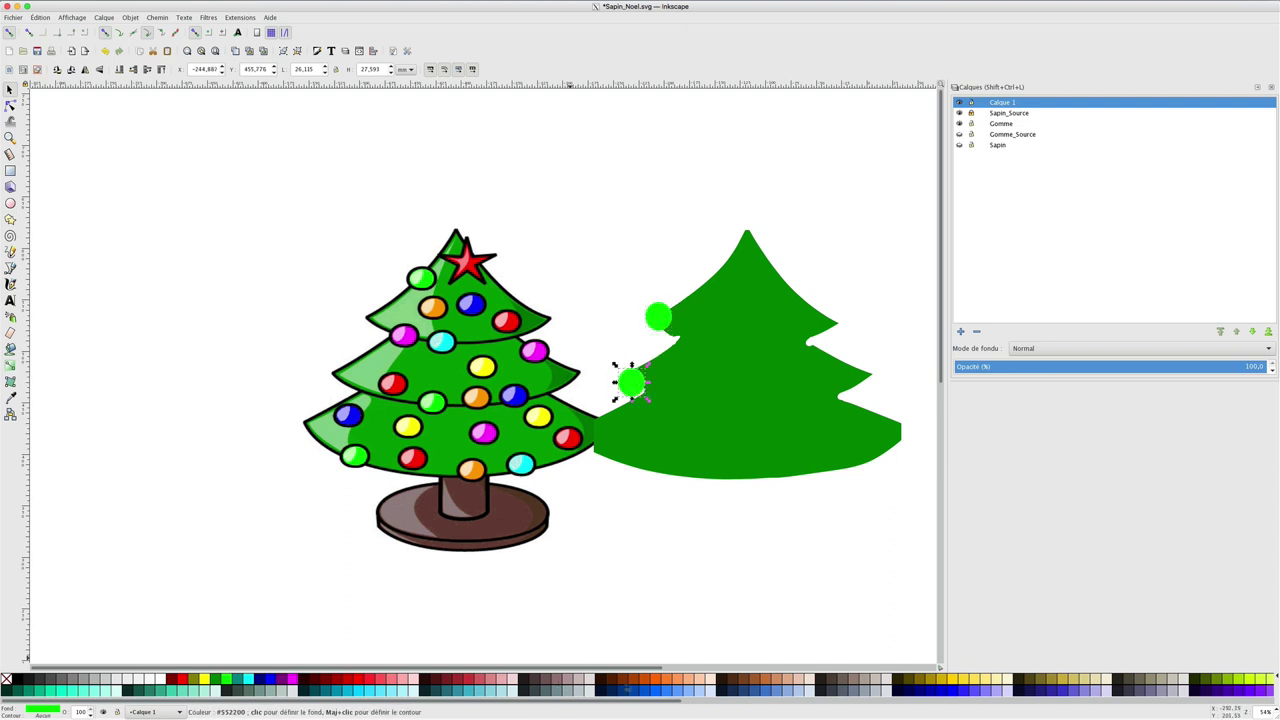
left_click(652, 679)
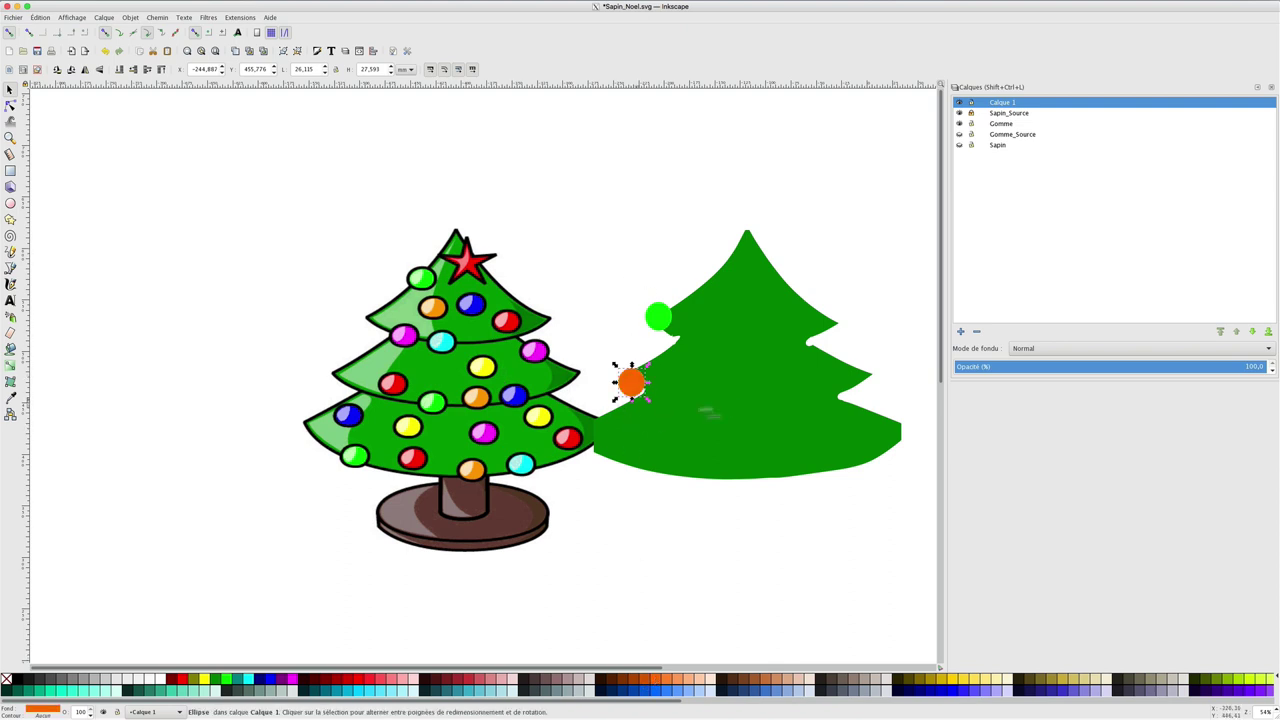
left_click(702, 340)
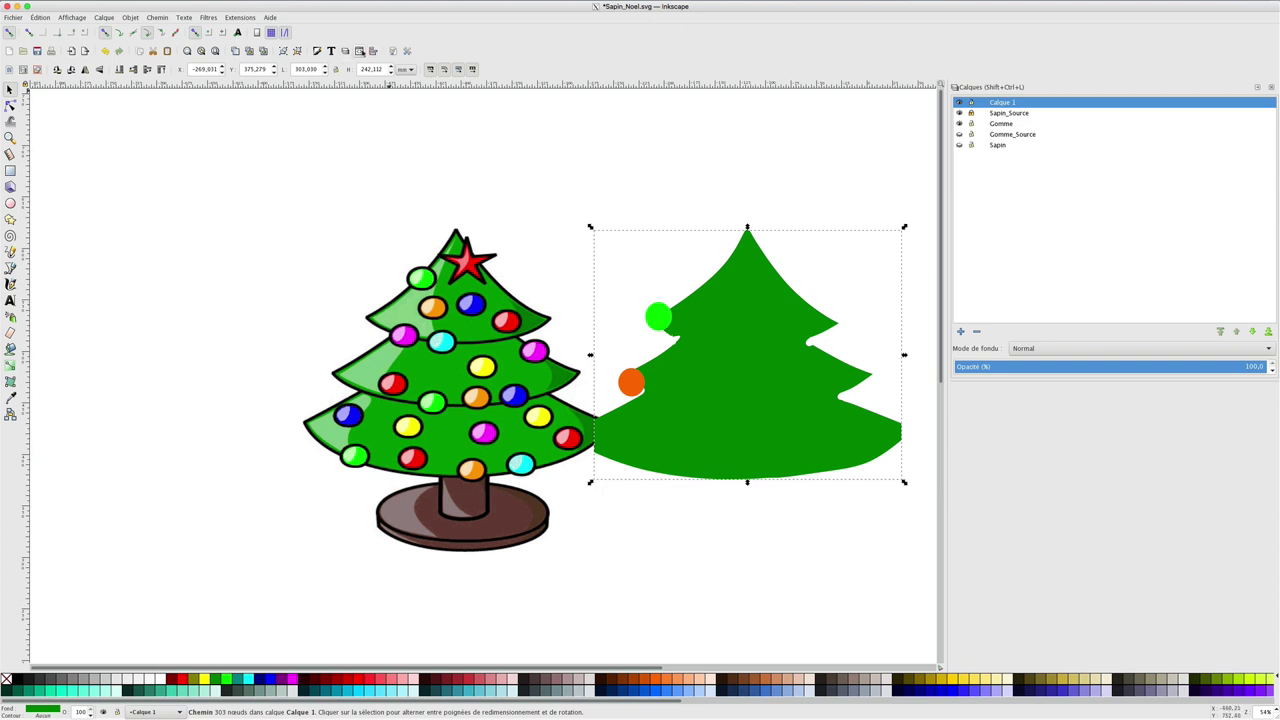
- Give the green tree a solid black outline of width 2
left_click(318, 51)
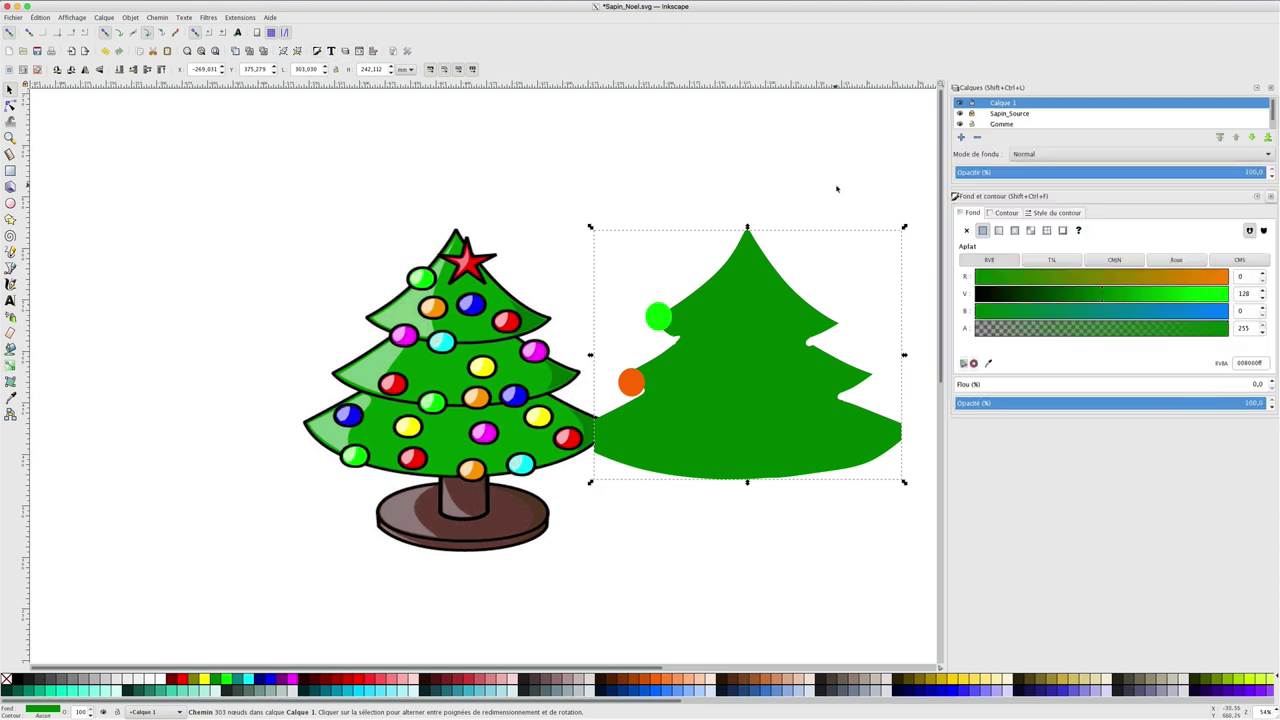
left_click(1014, 216)
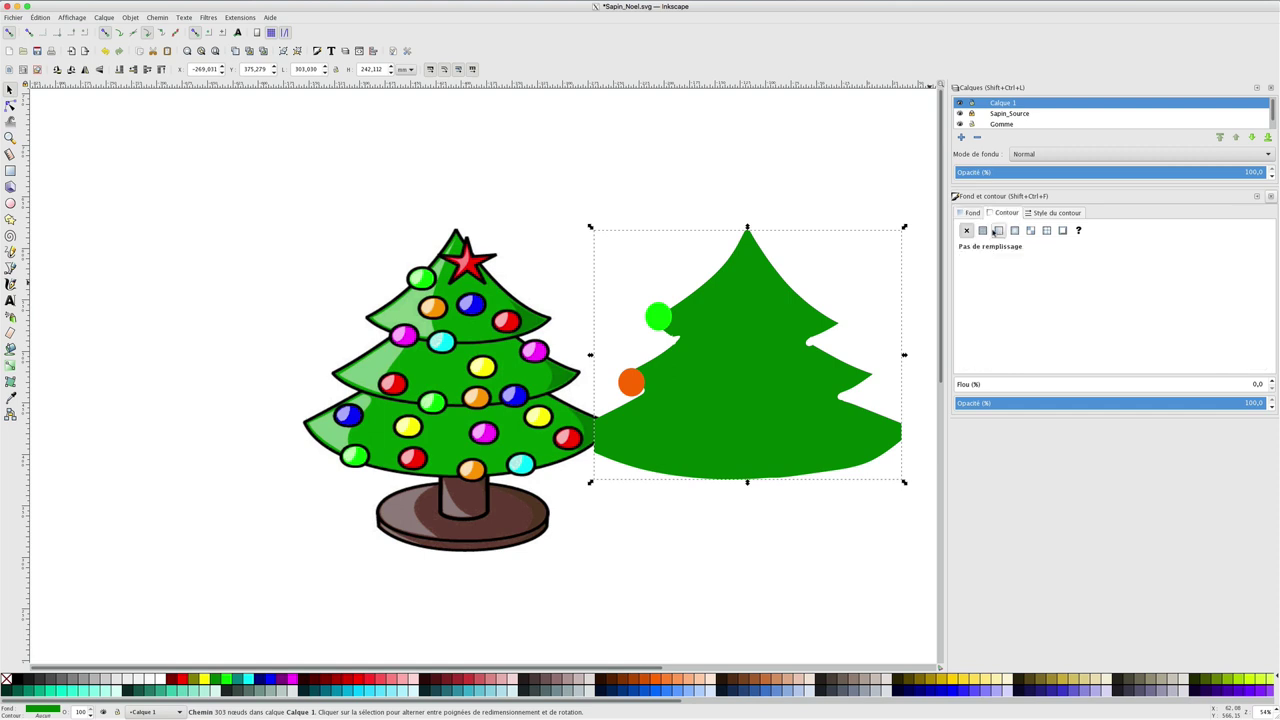
left_click(982, 230)
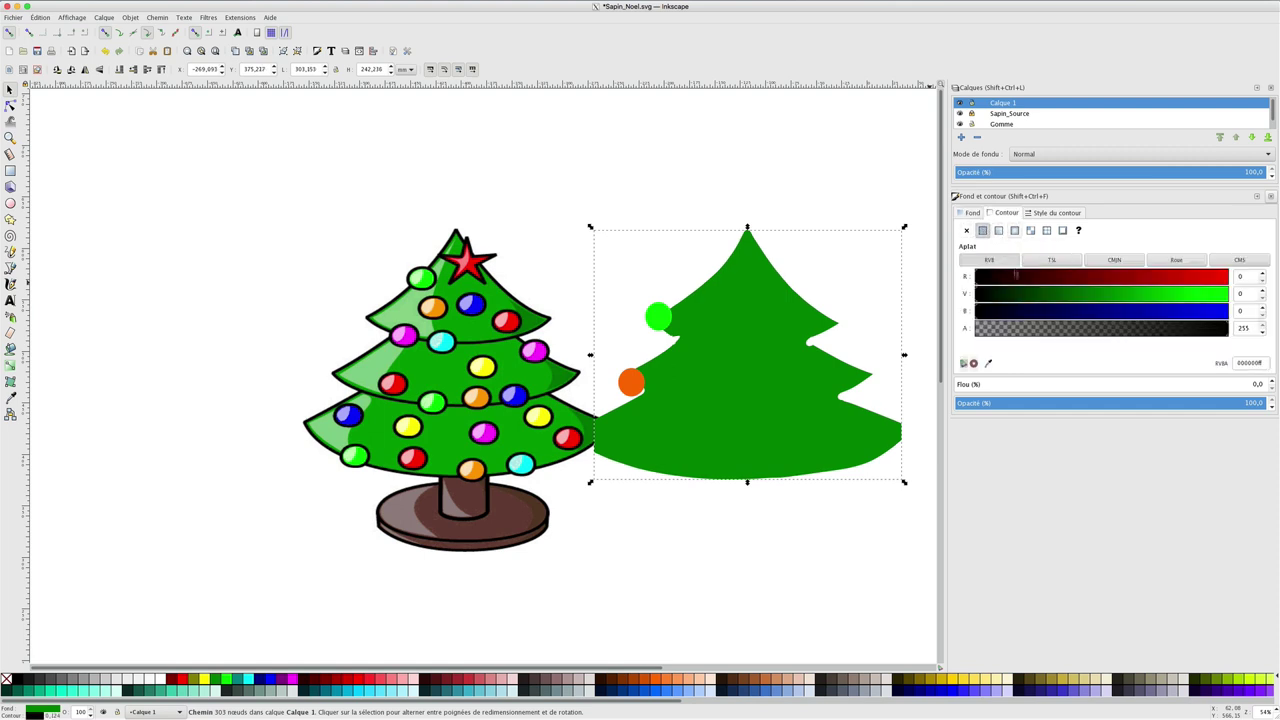
left_click(1055, 213)
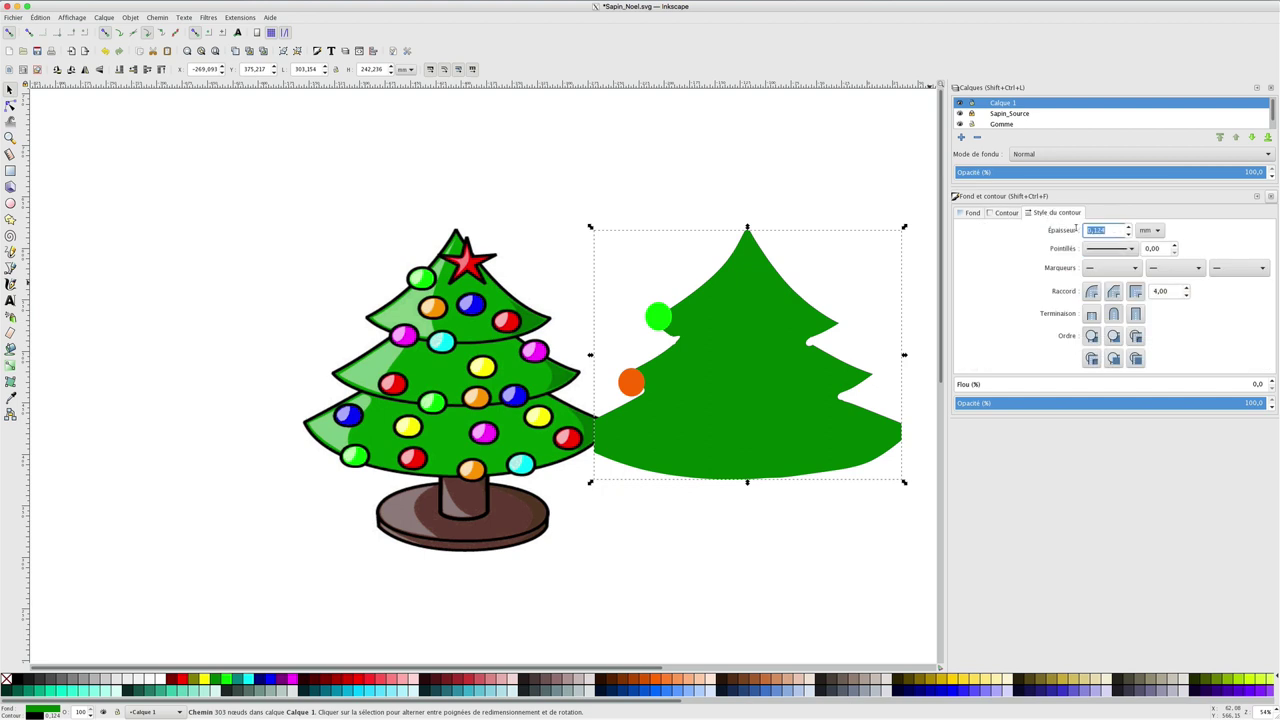
type("2")
key("Return")
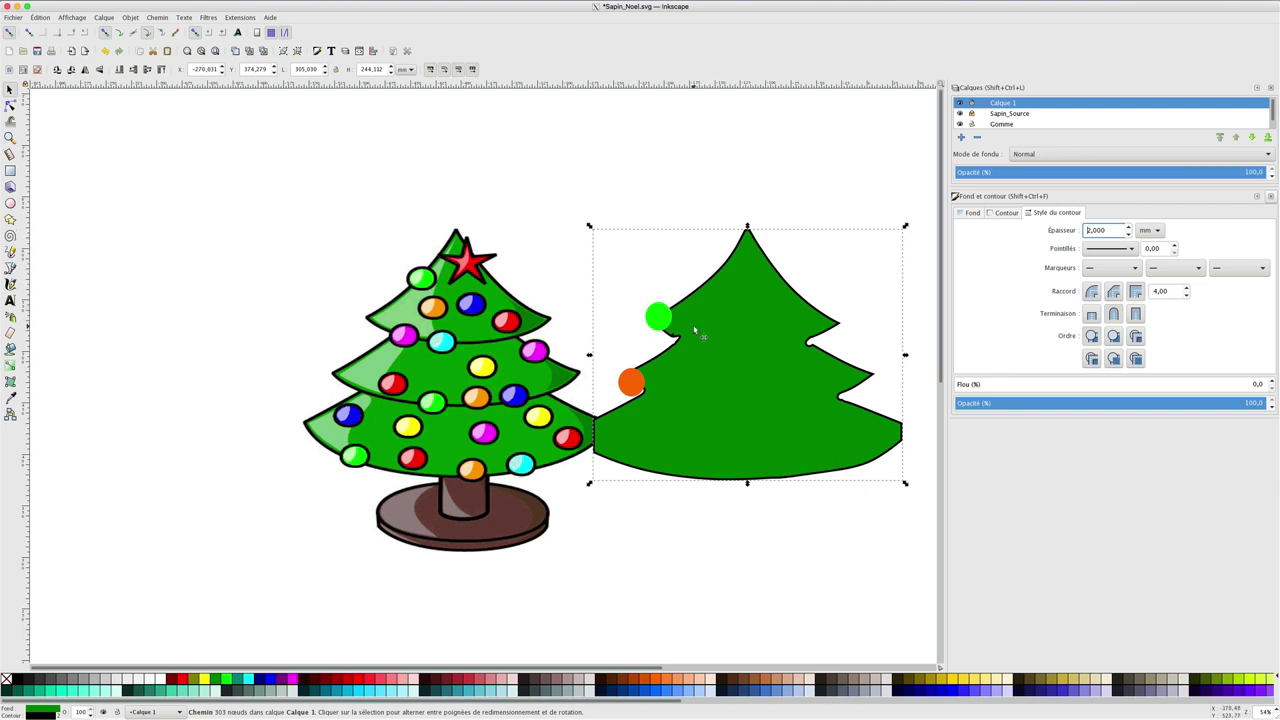
- Draw a straight branch line across the green tree and set its width to 2
left_click(10, 268)
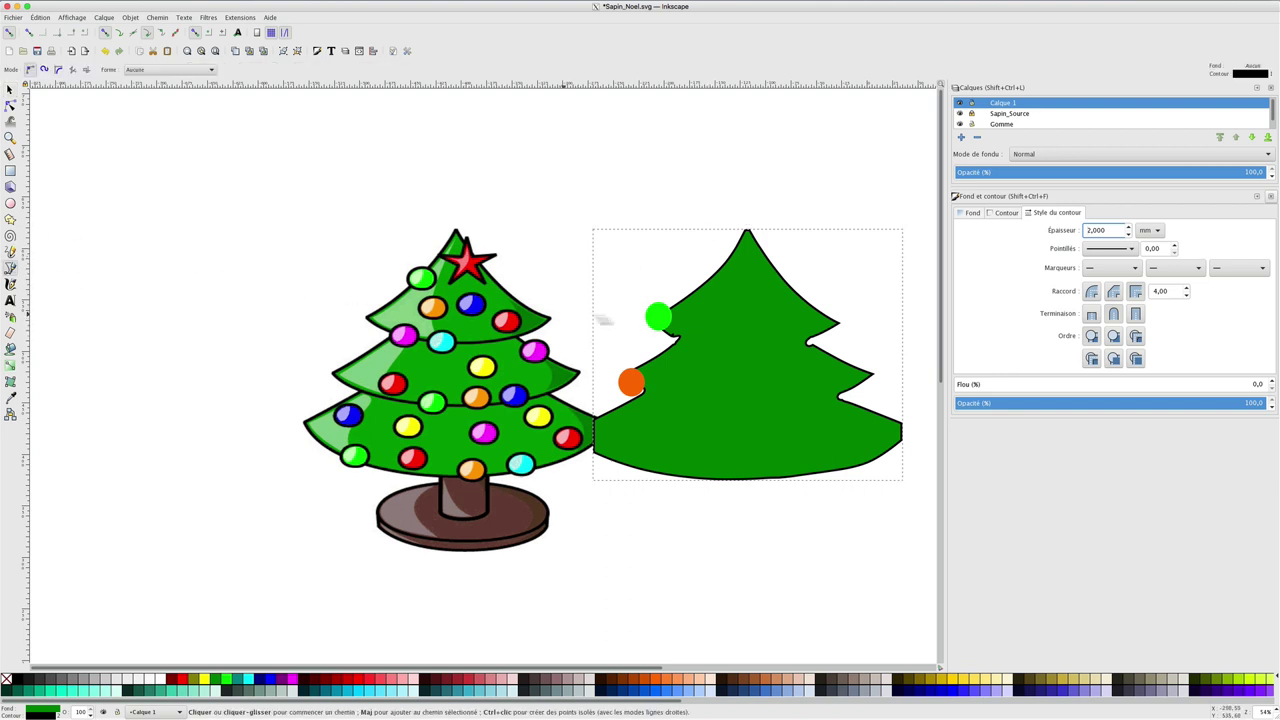
left_click(679, 340)
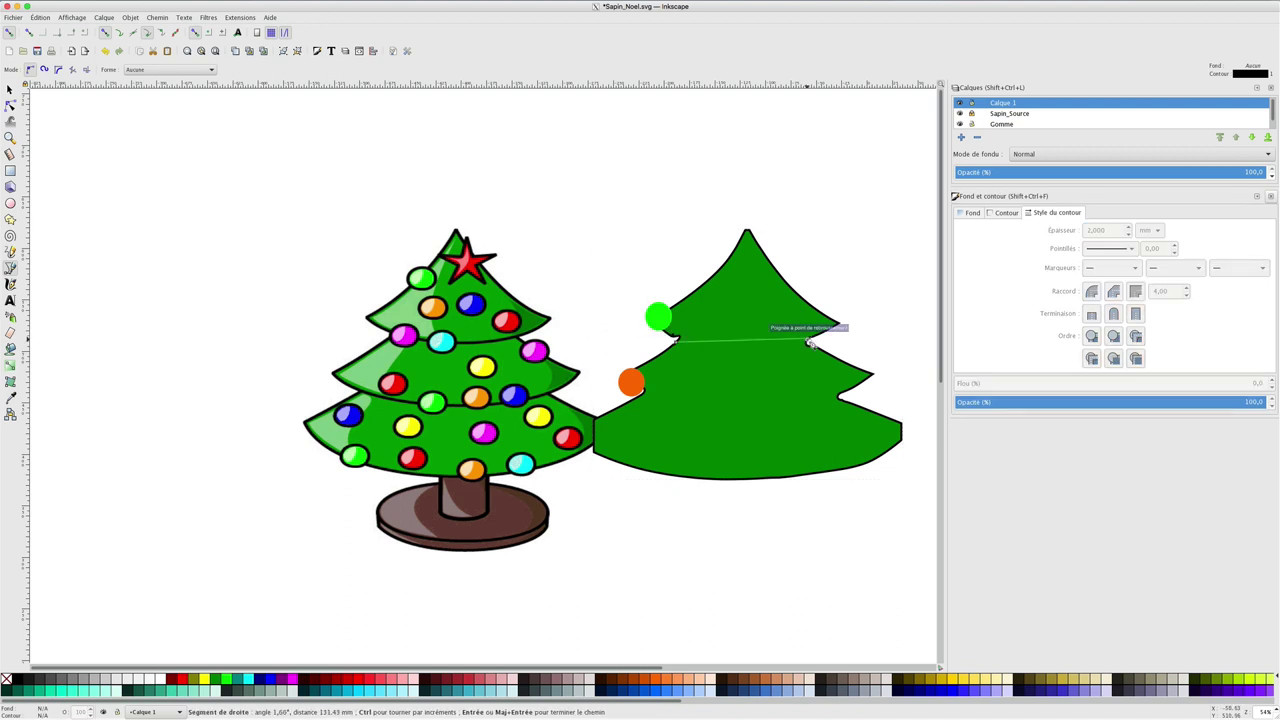
double_click(810, 342)
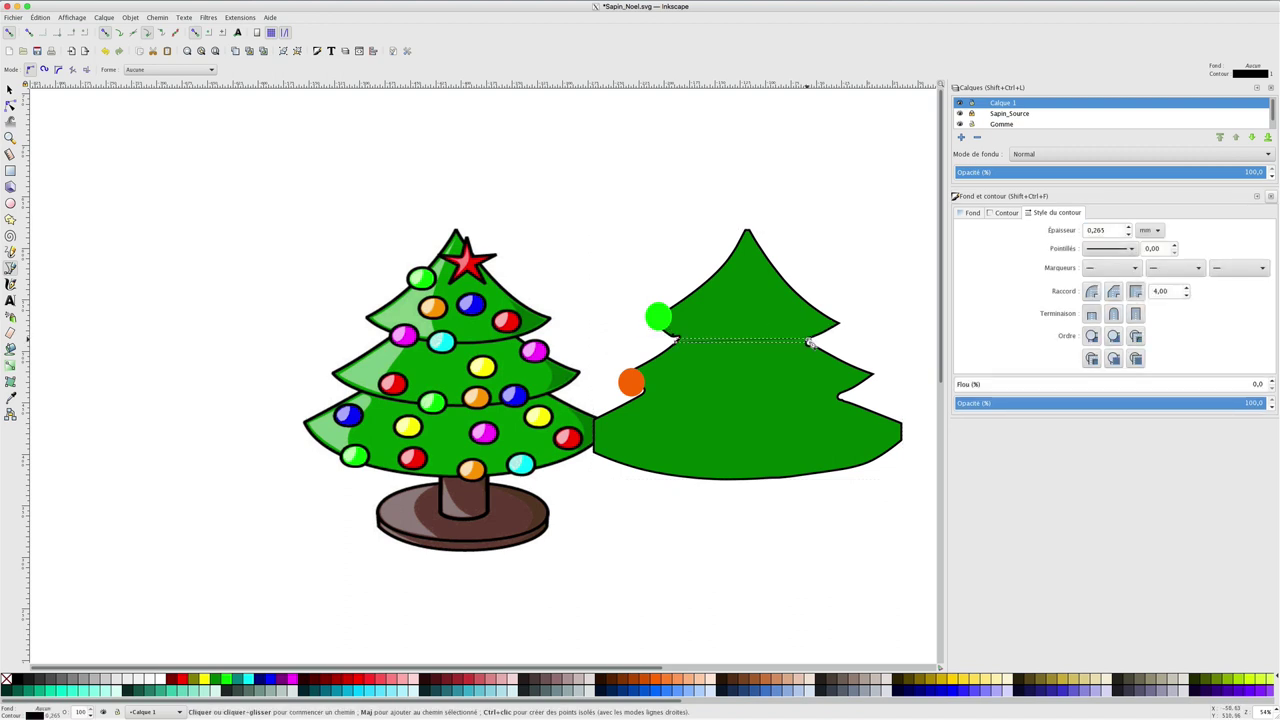
left_click(9, 89)
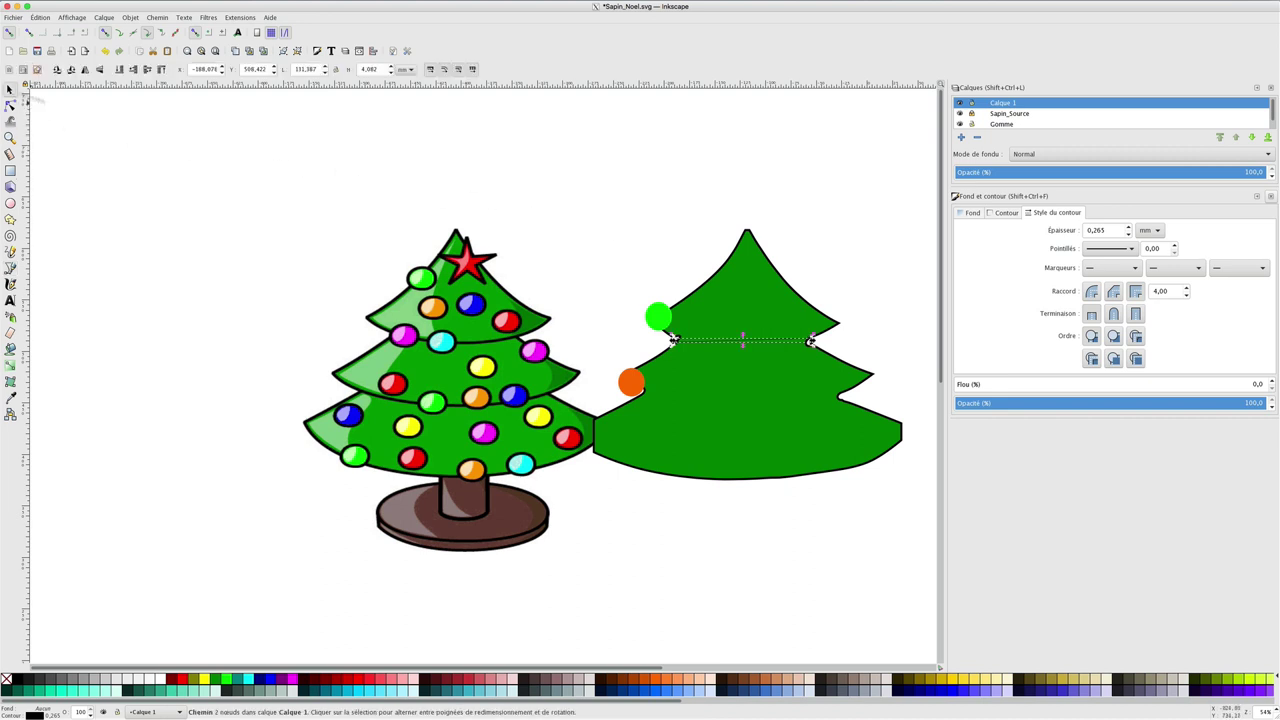
left_click(707, 284)
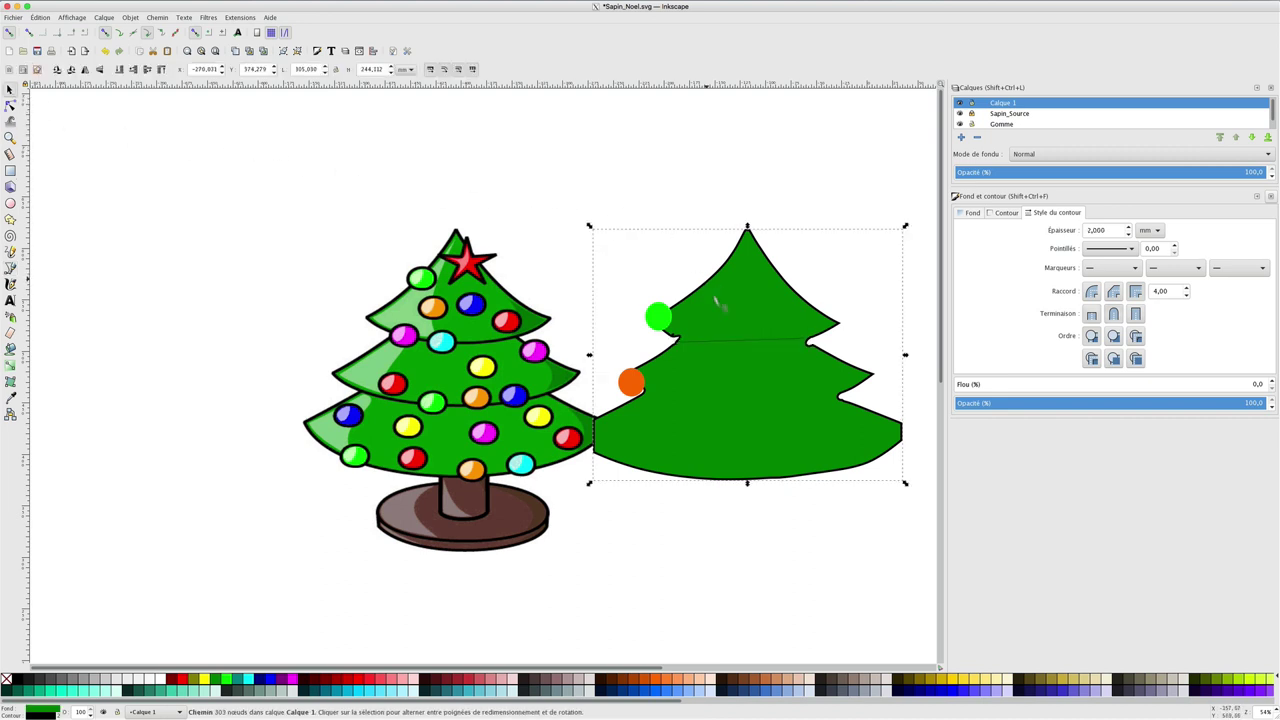
left_click(735, 344)
left_click_drag(1108, 231, 1068, 231)
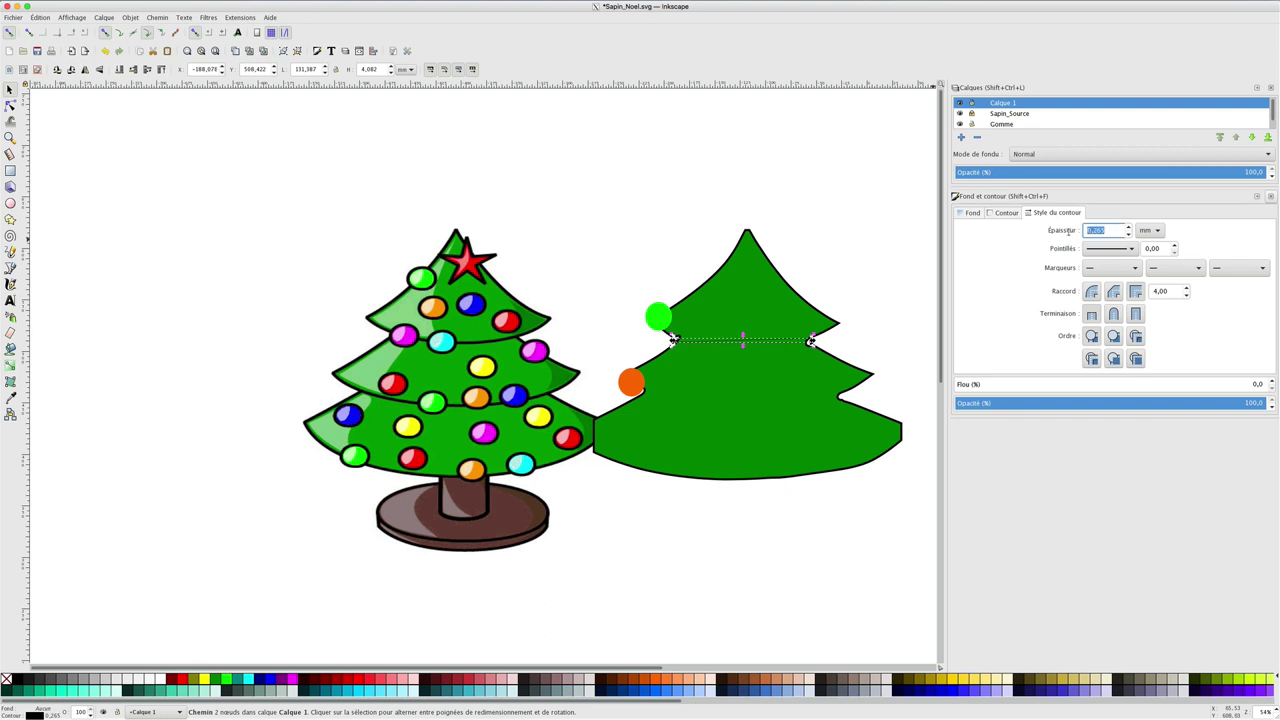
type("2")
key("Return")
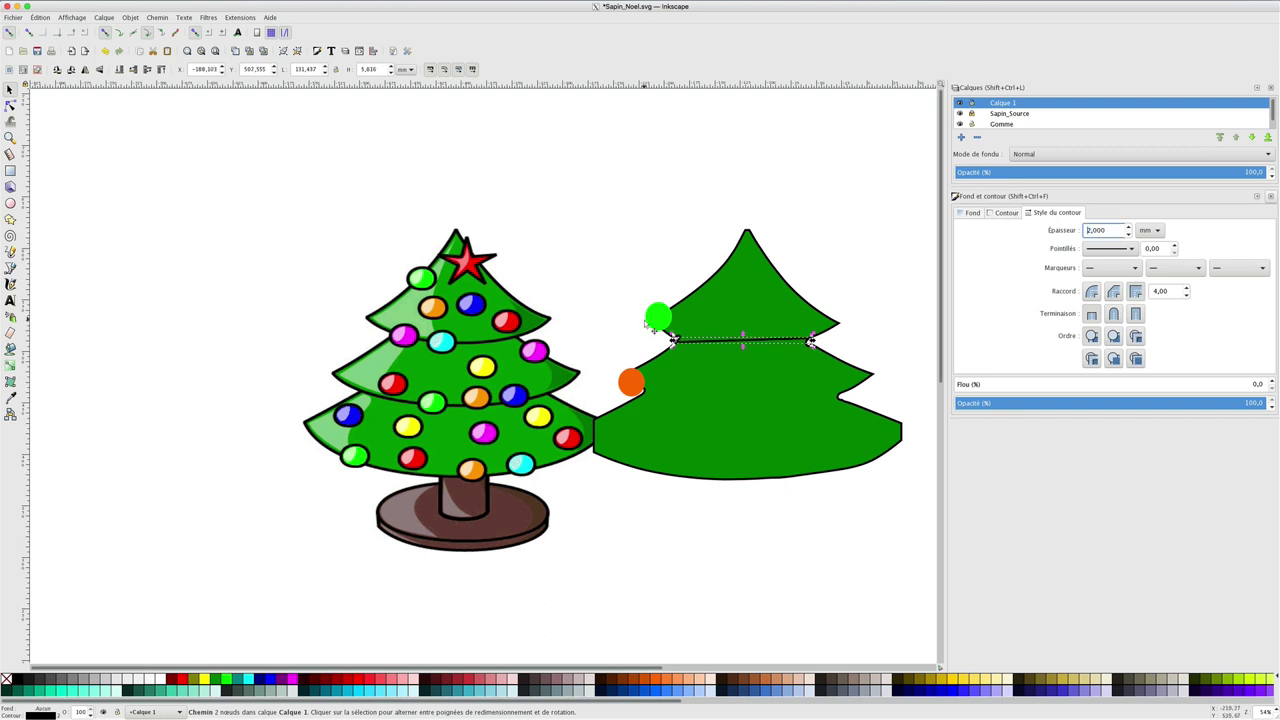
- Bend the branch line downward into a gentle curve with the Node tool
left_click(10, 104)
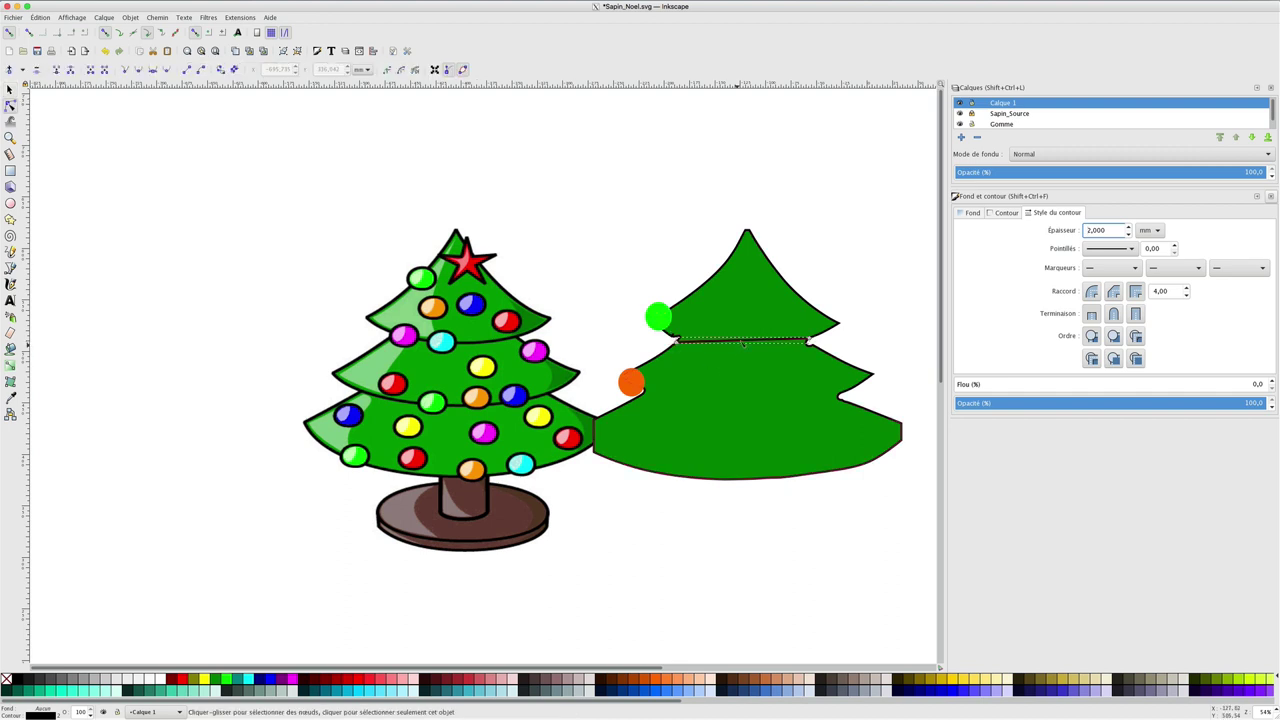
left_click(765, 343)
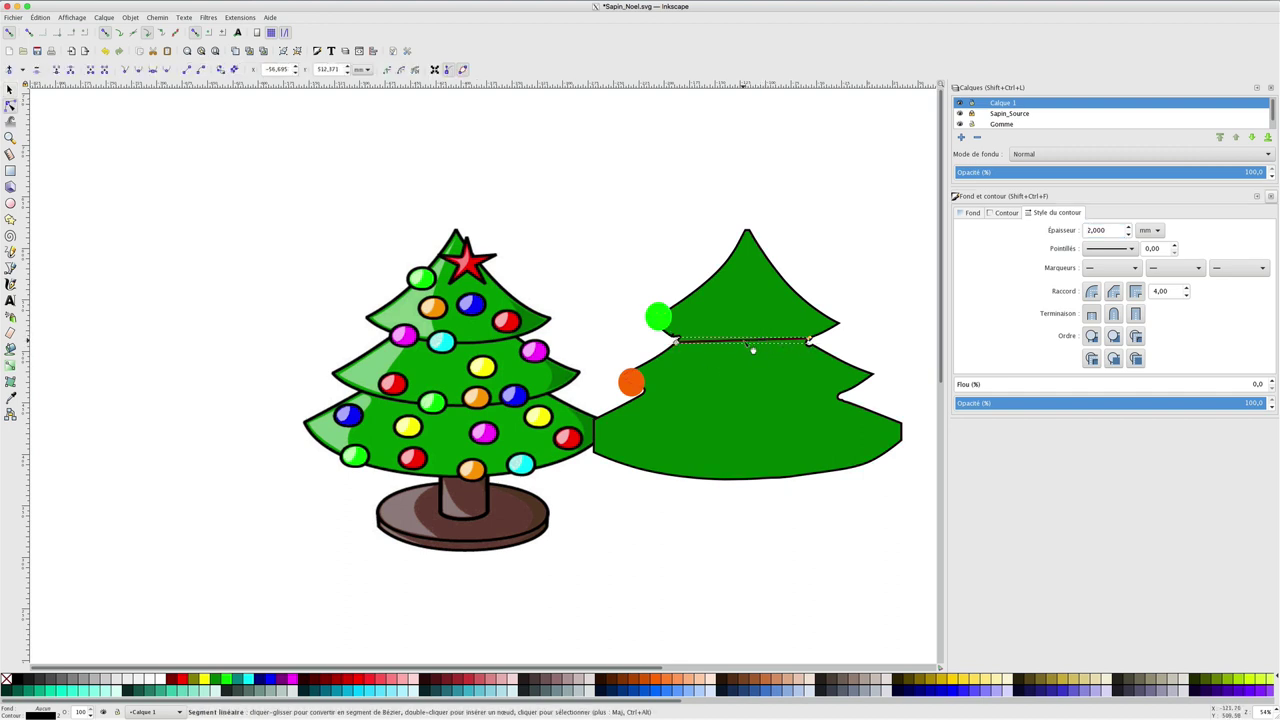
left_click_drag(757, 349, 758, 360)
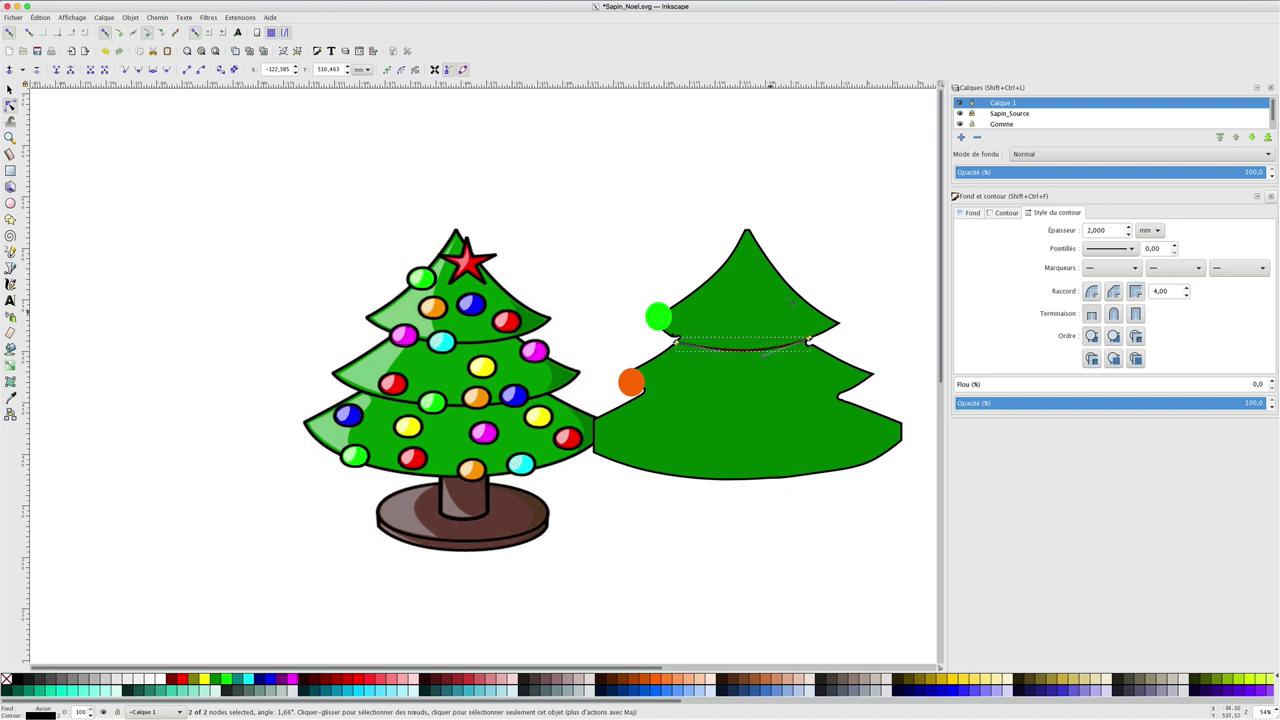
left_click(831, 281)
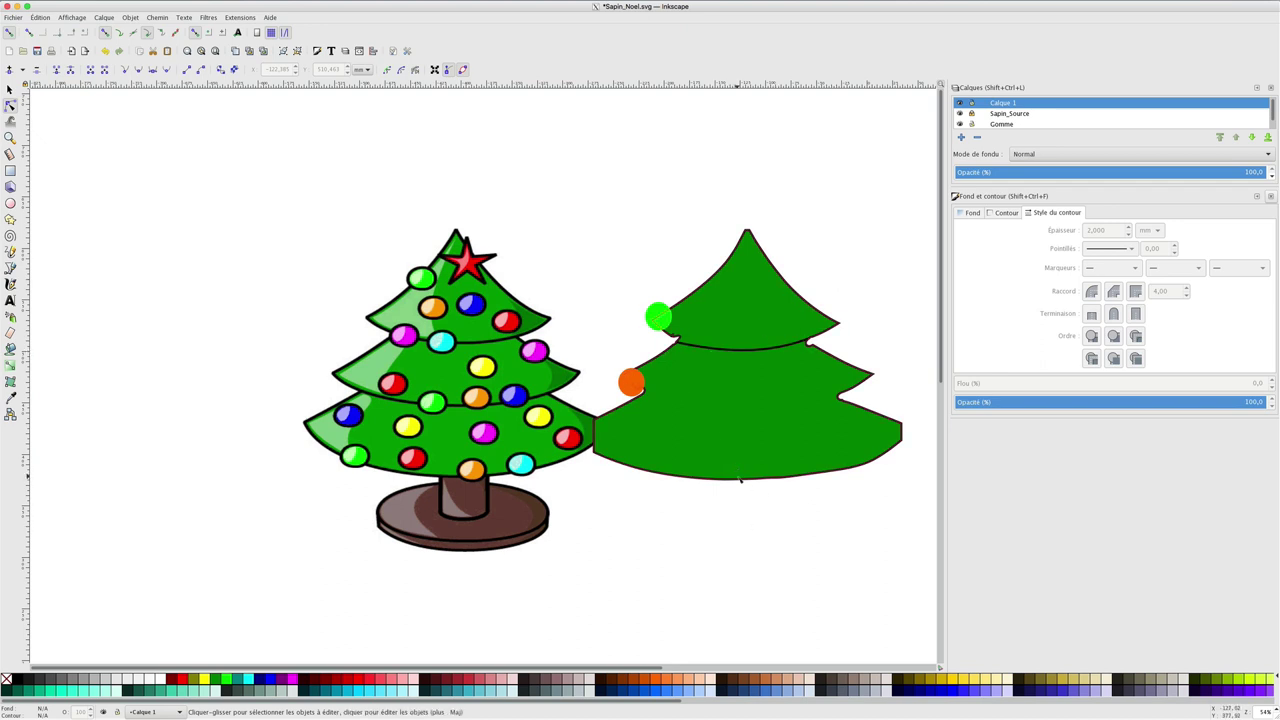
- Draw an orange trunk rectangle below the green tree and round its corners
left_click(10, 170)
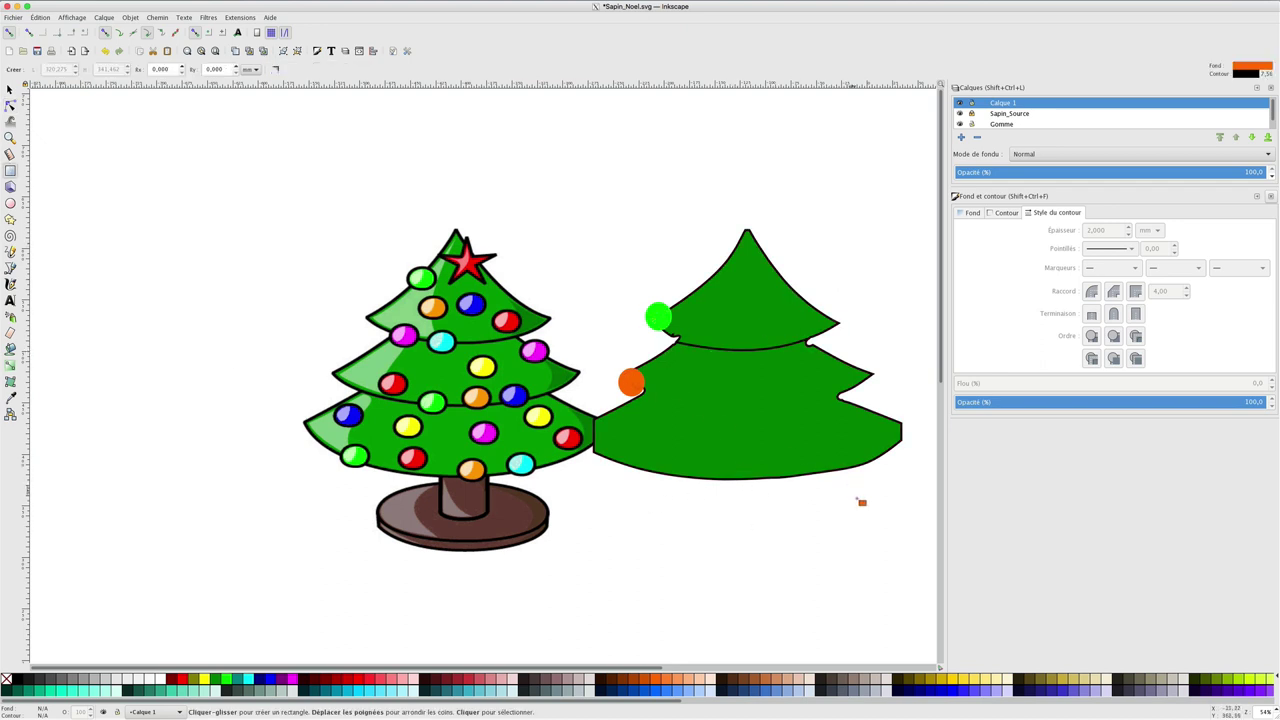
left_click_drag(723, 463, 771, 528)
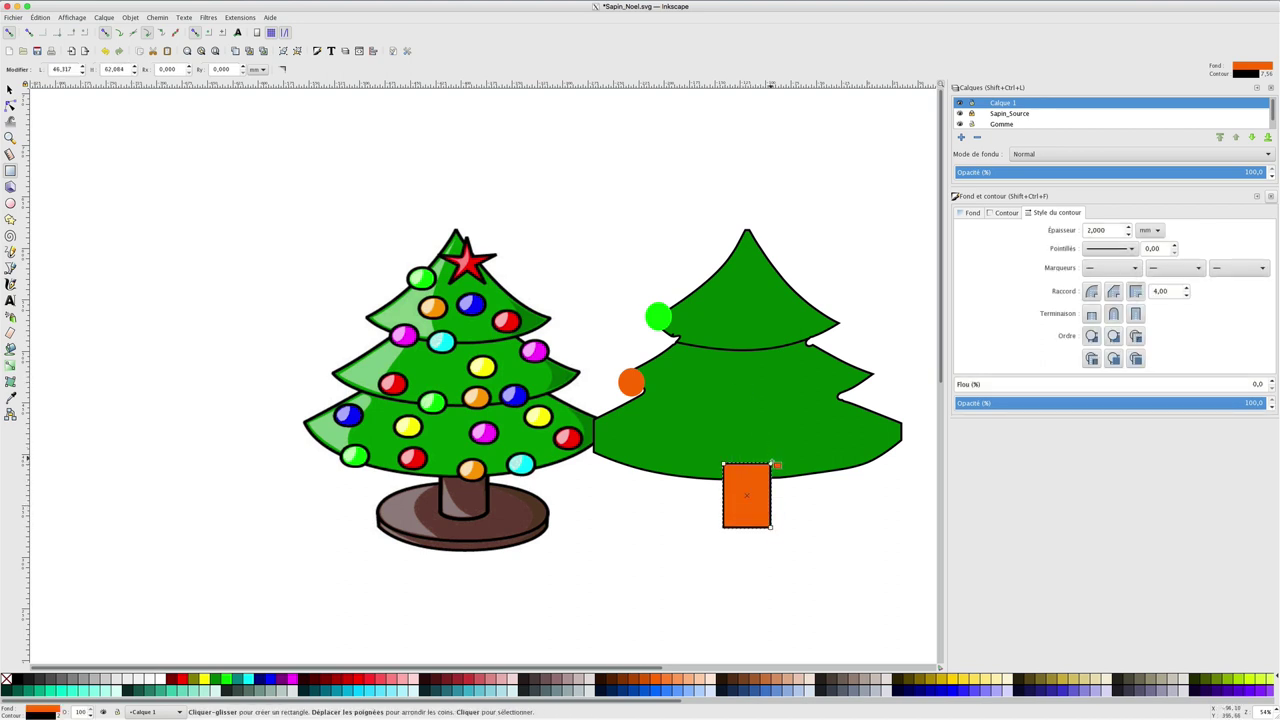
left_click_drag(770, 464, 779, 486)
left_click(10, 105)
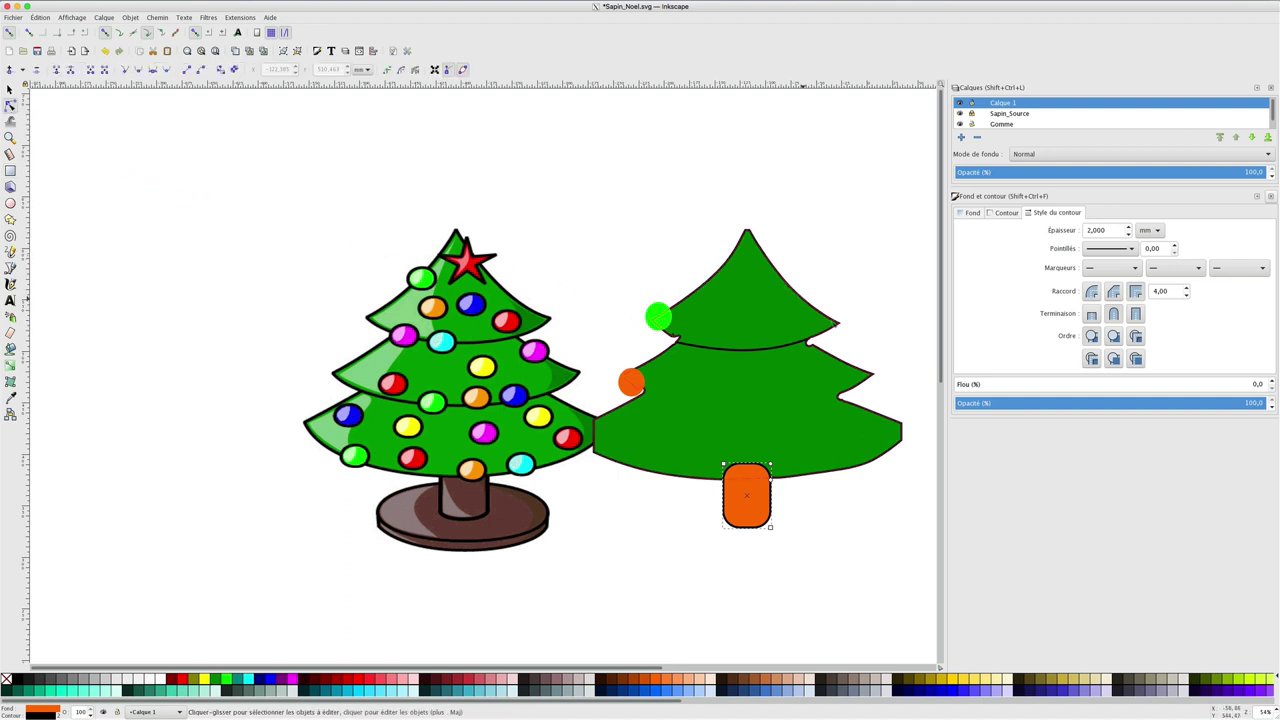
left_click(839, 325)
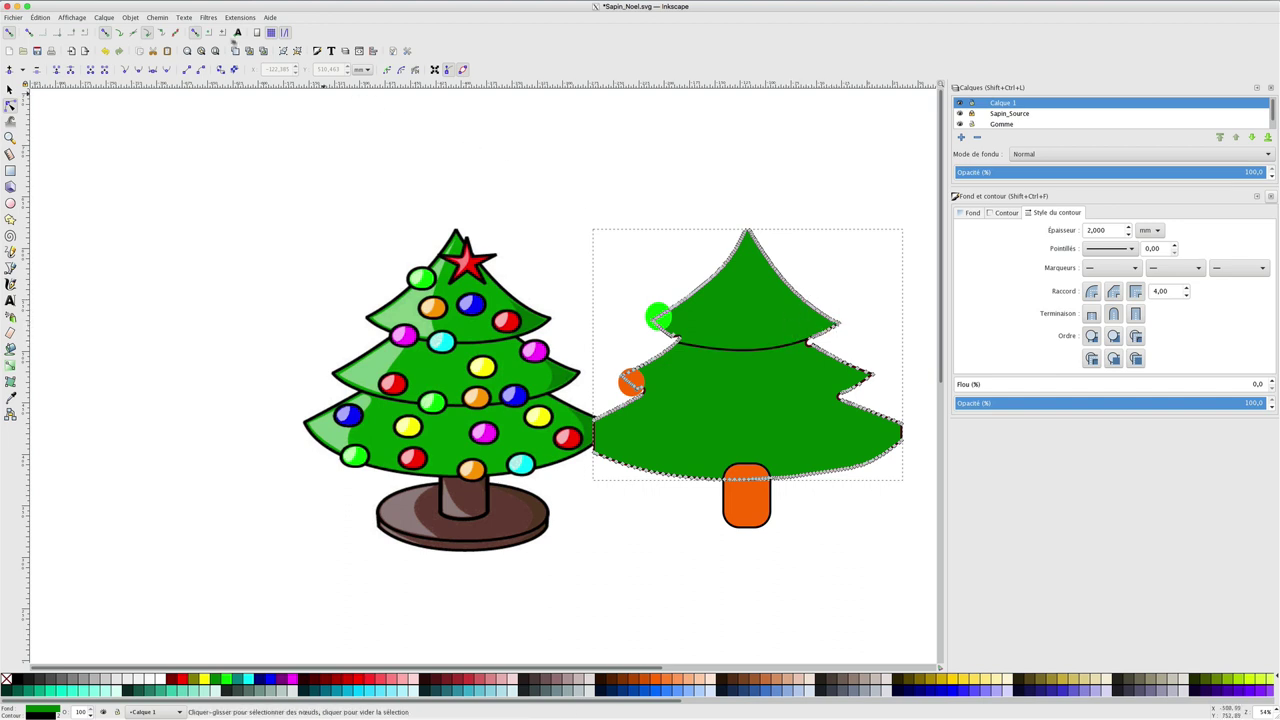
- Simplify the green tree outline with Chemin > Simplifier and nudge its upper-right branch node outward
left_click(163, 19)
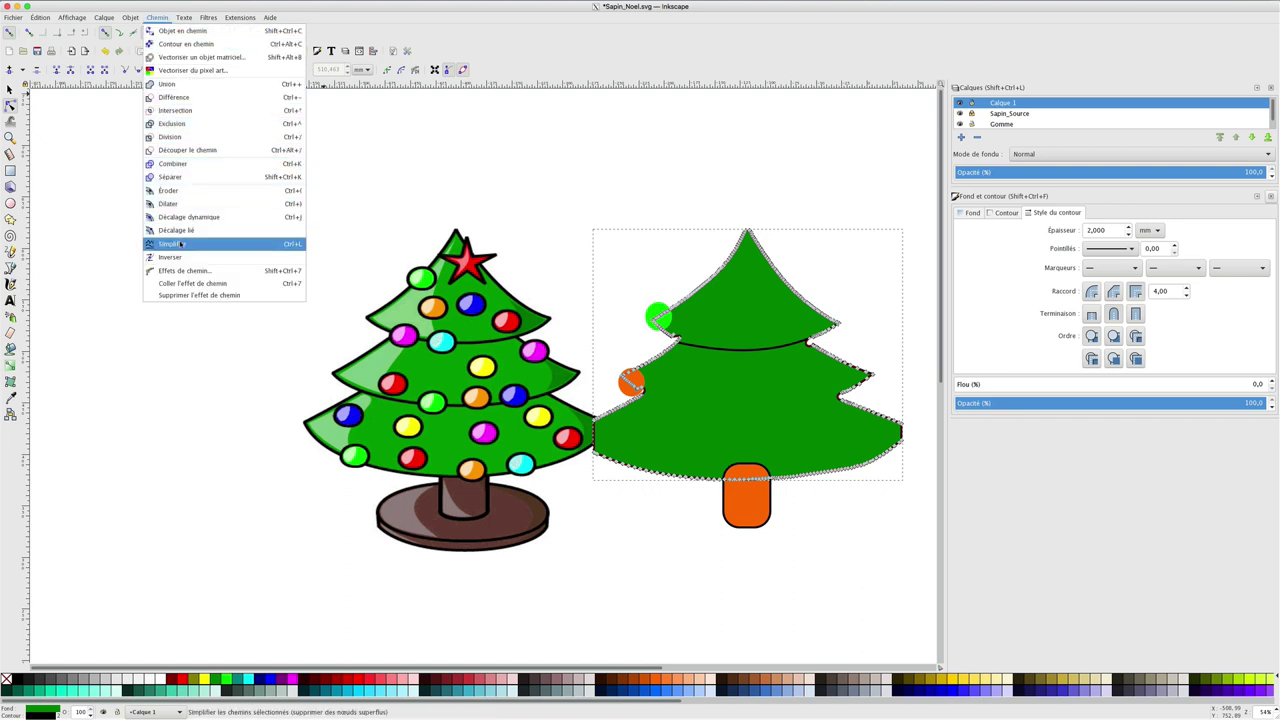
left_click(182, 244)
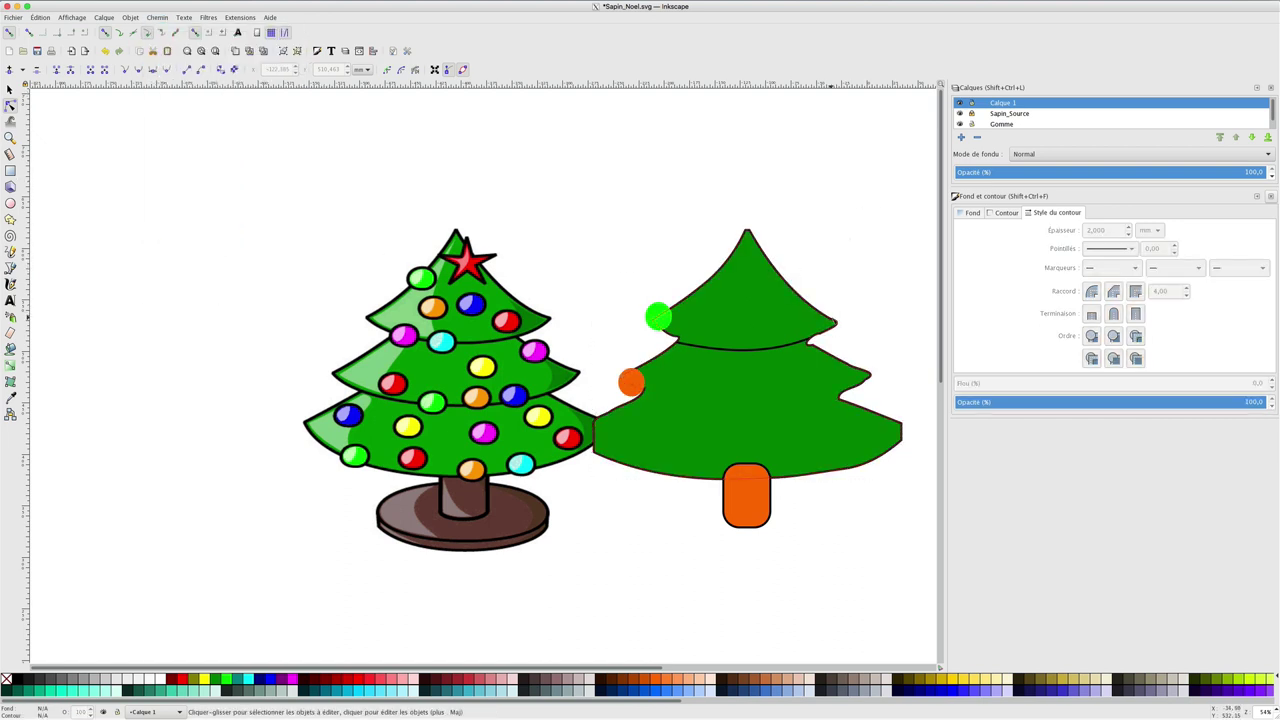
left_click(838, 323)
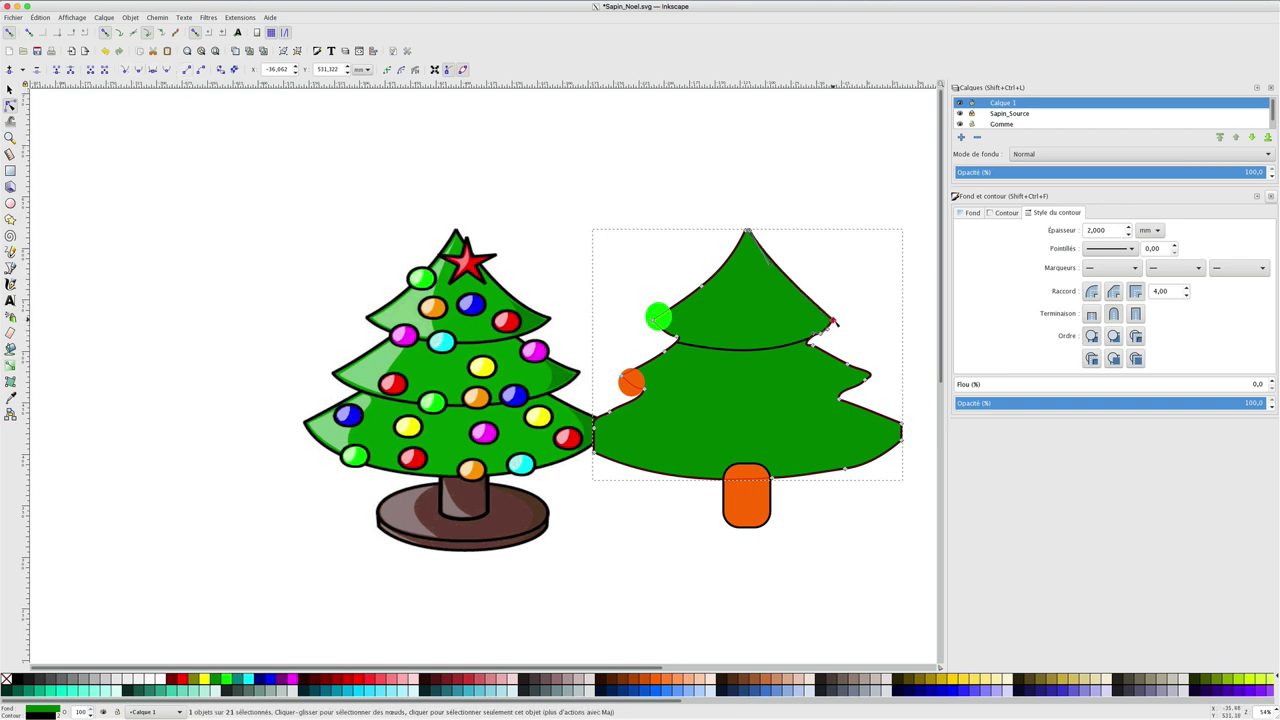
left_click_drag(840, 326, 843, 326)
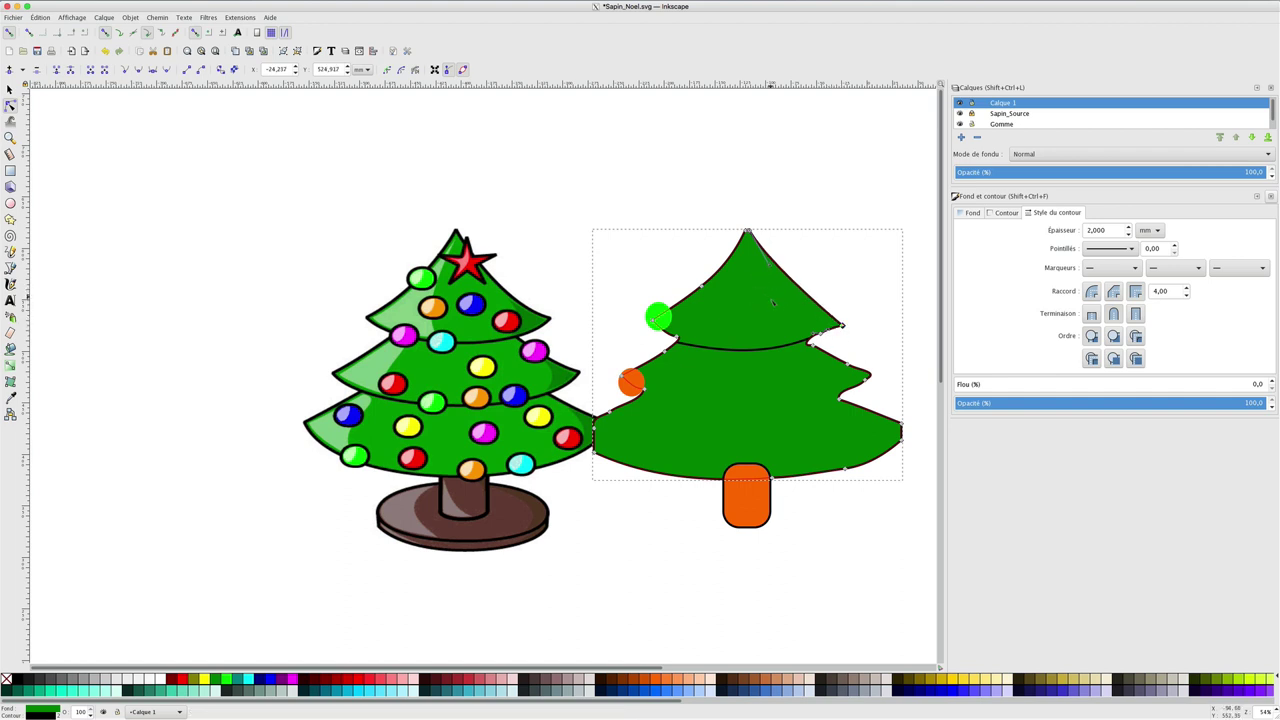
key("Escape")
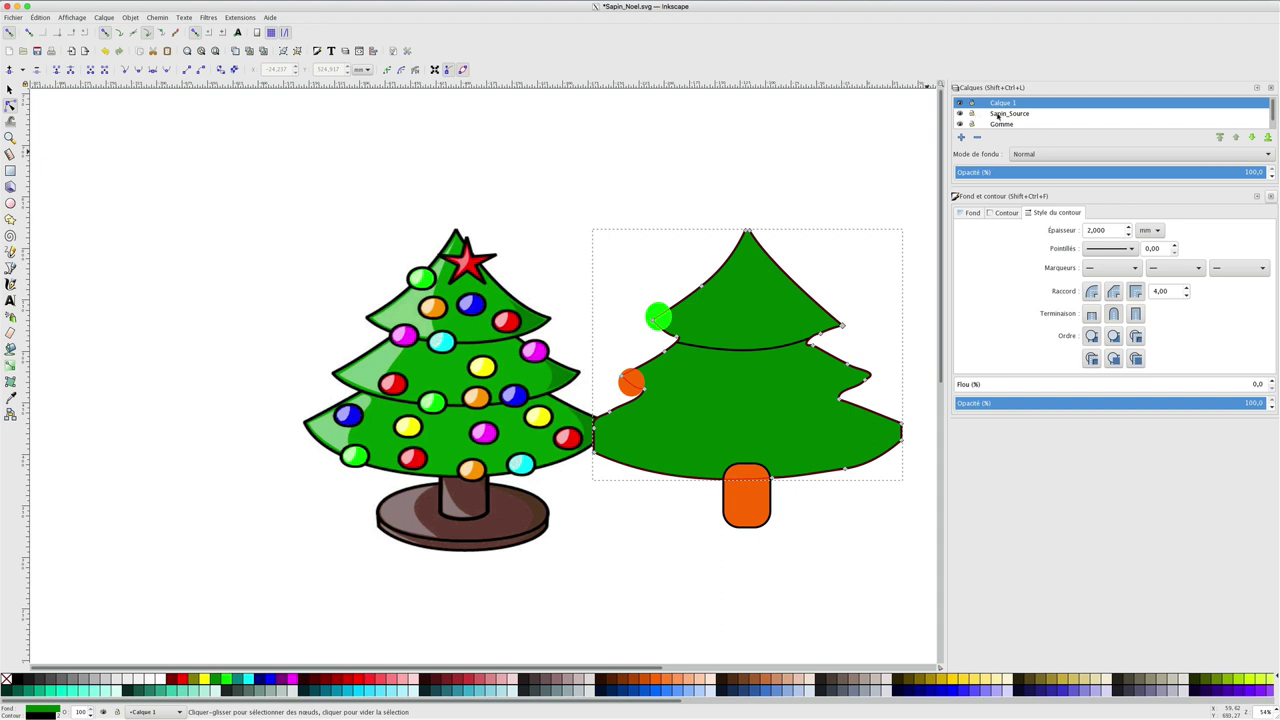
- Fade the Sapin_Source reference layer to 59.5% opacity, keeping the green tree's layer fully opaque
left_click_drag(1198, 172, 1188, 172)
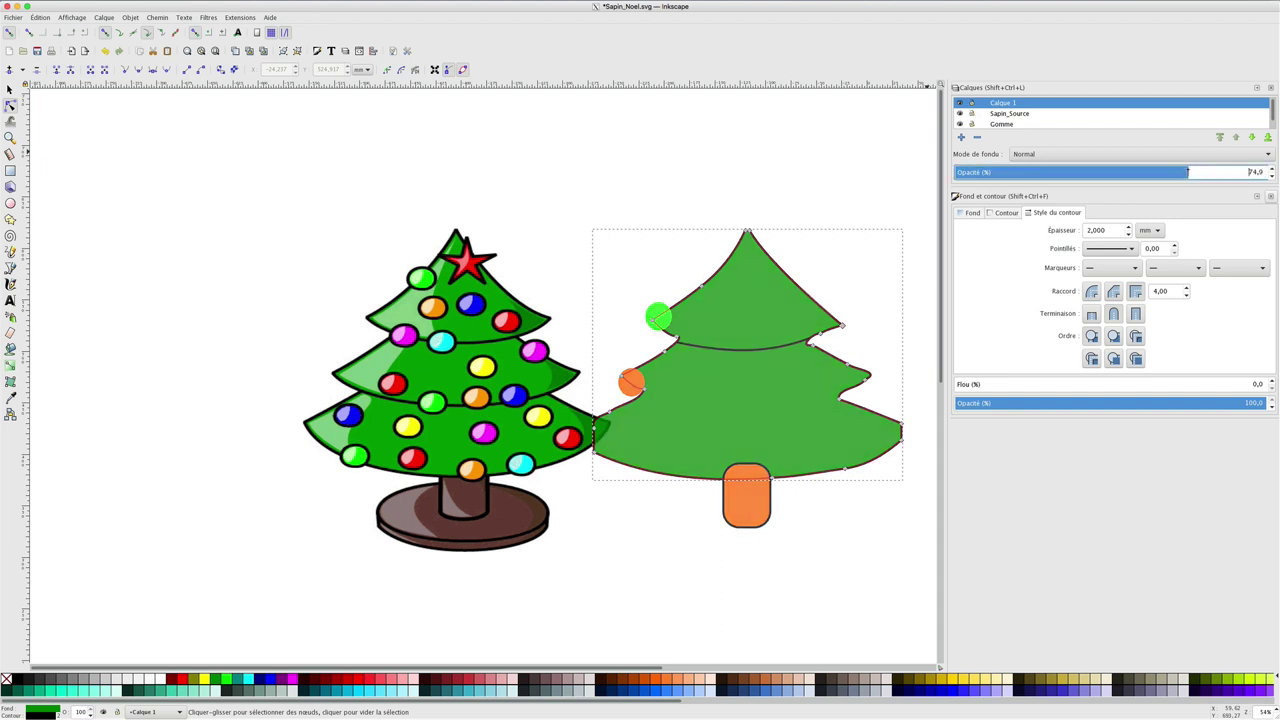
left_click_drag(1188, 172, 1276, 172)
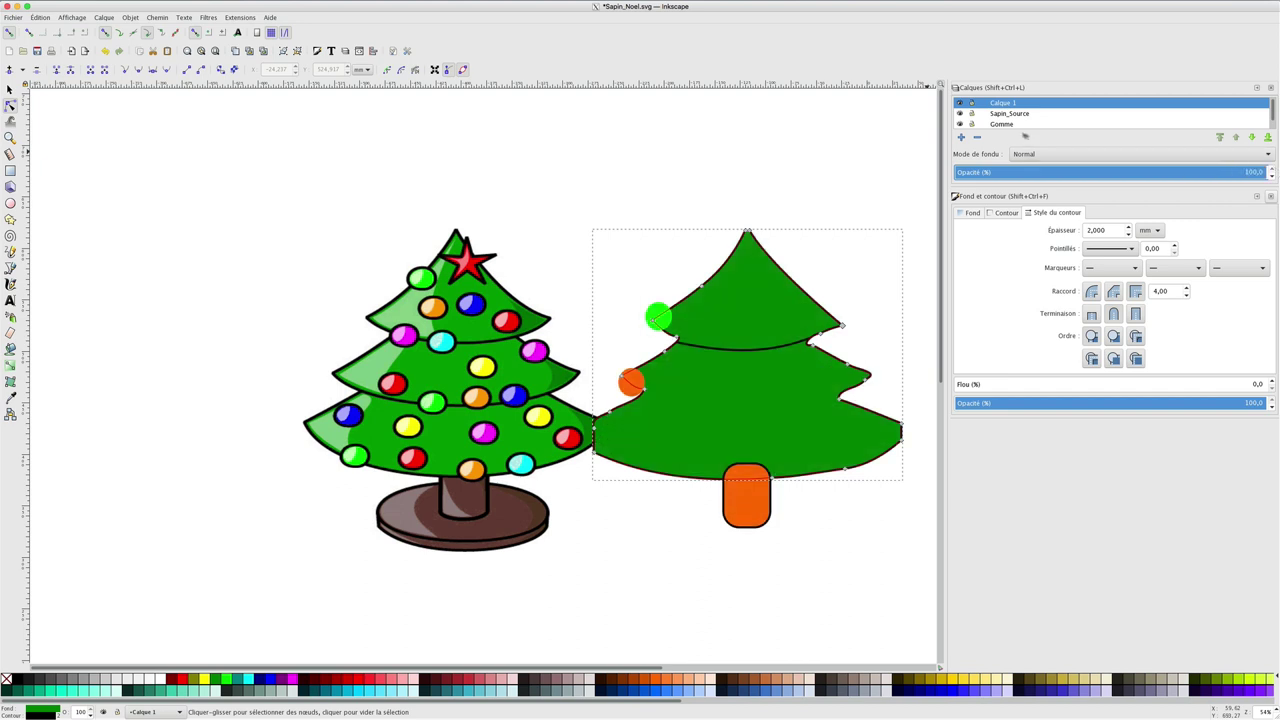
left_click(1010, 114)
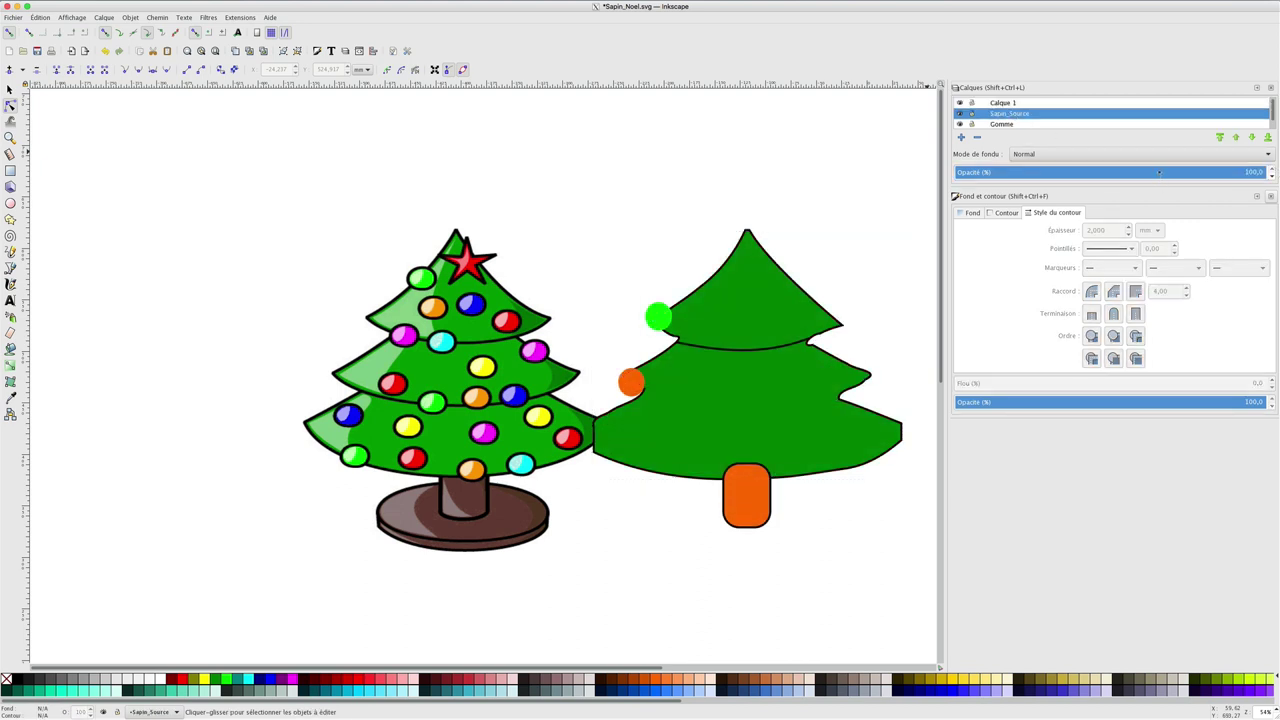
left_click_drag(1159, 172, 1140, 172)
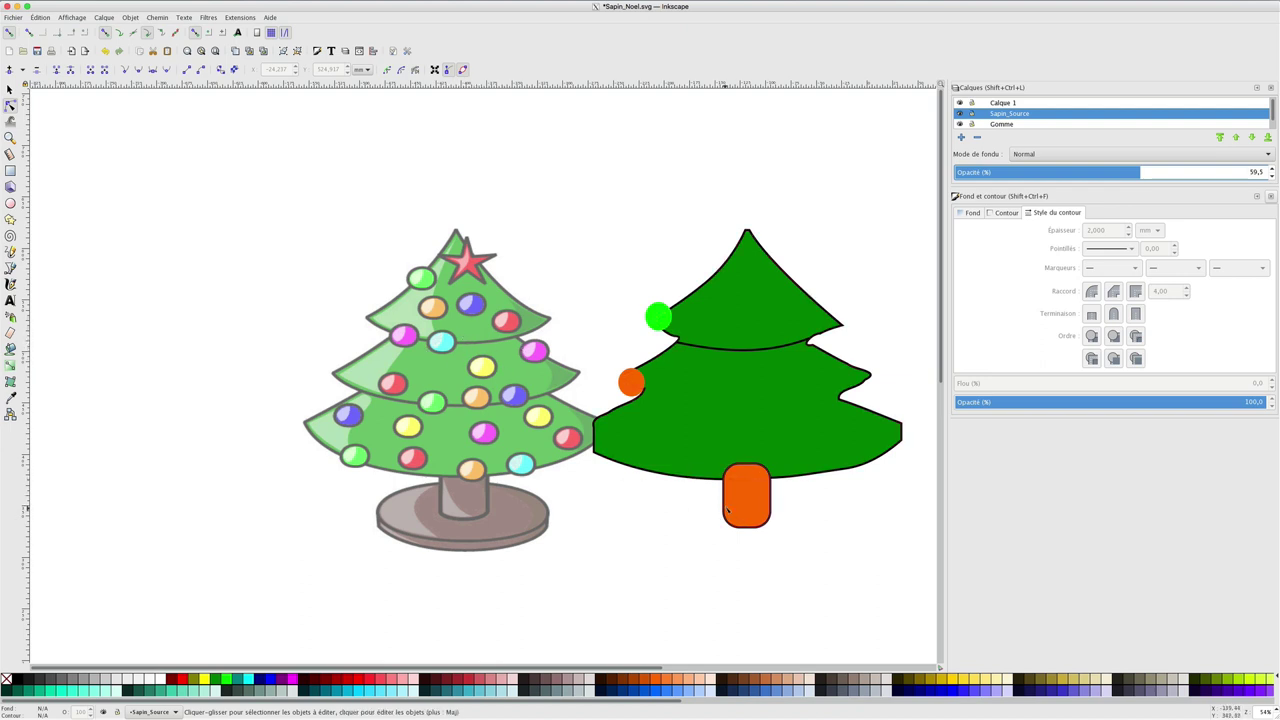
- Draw a peach ellipse with the Ellipse tool just below the orange trunk
left_click(10, 203)
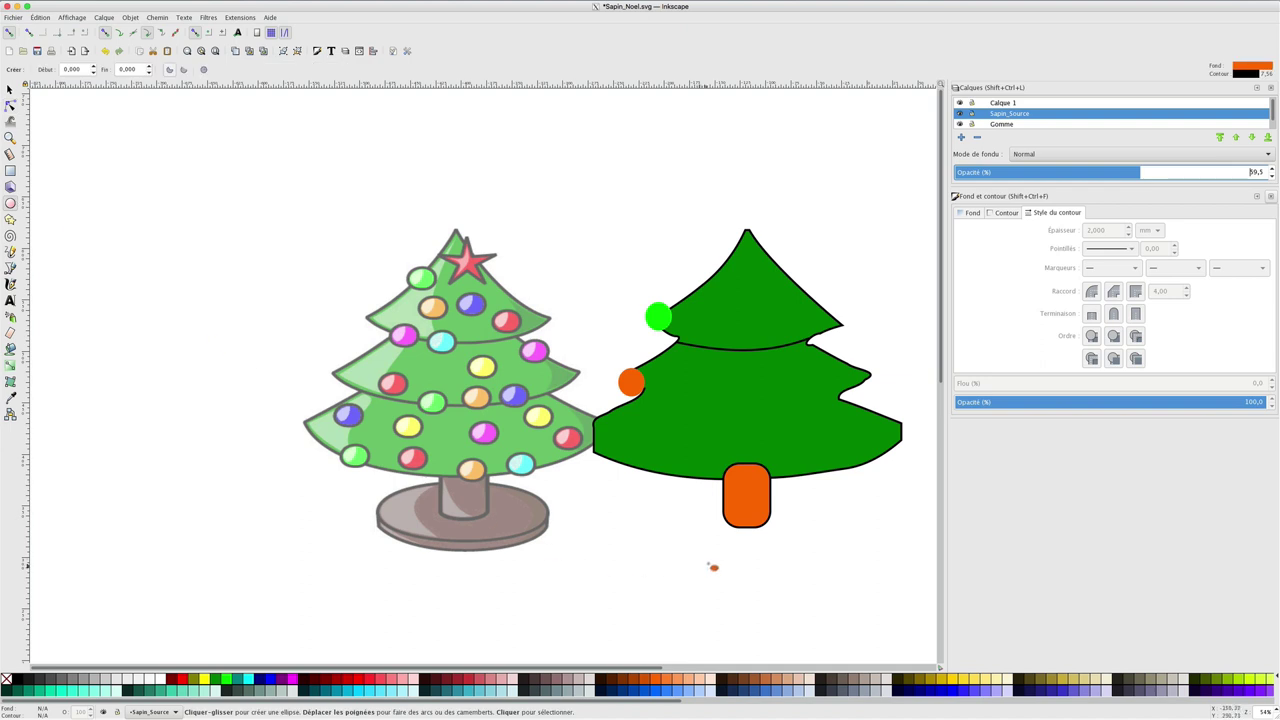
left_click_drag(682, 512, 825, 563)
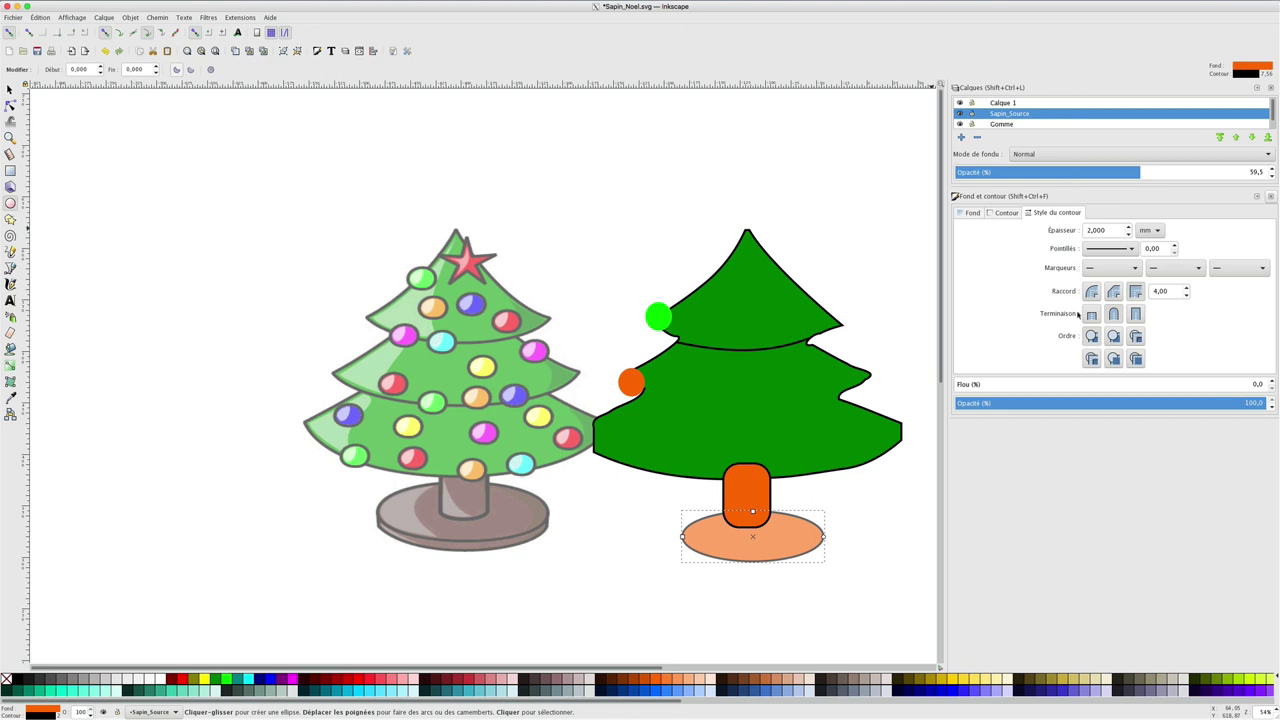
- Hide the Sapin_Source layer, show the Sapin layer, and move its decorated tree beside the green tree
left_click_drag(1106, 418, 1108, 520)
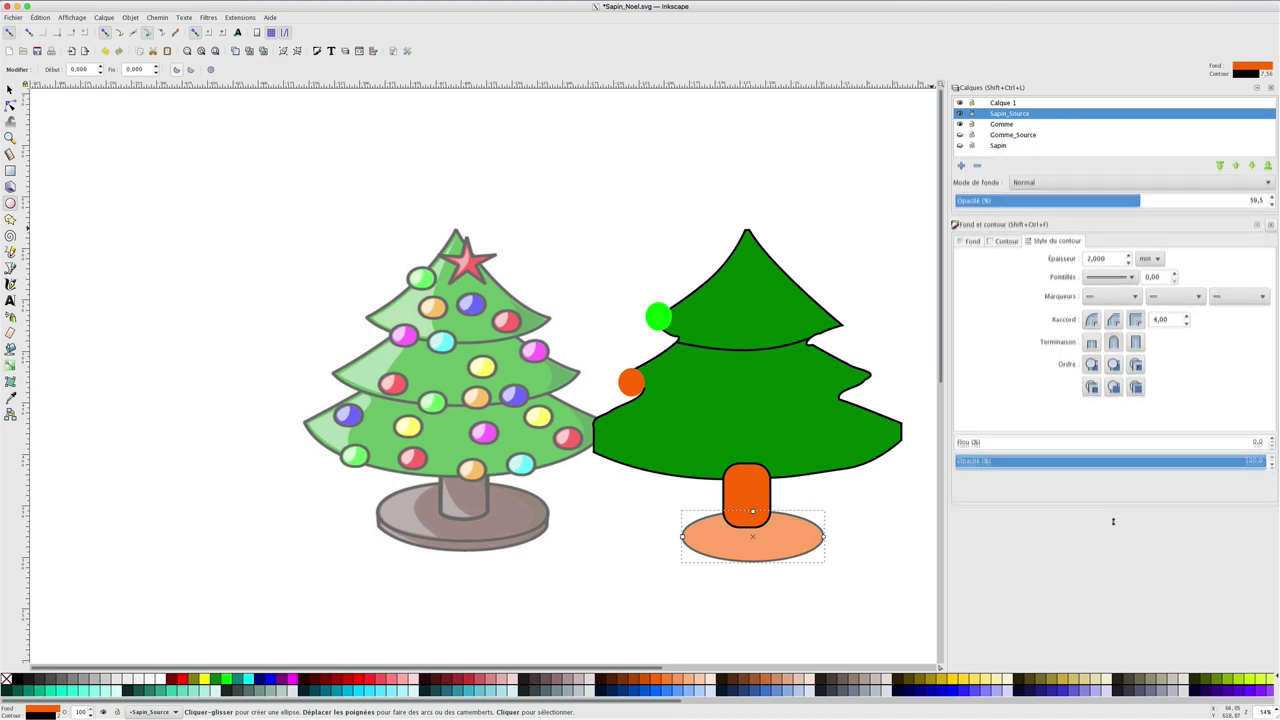
left_click(1271, 229)
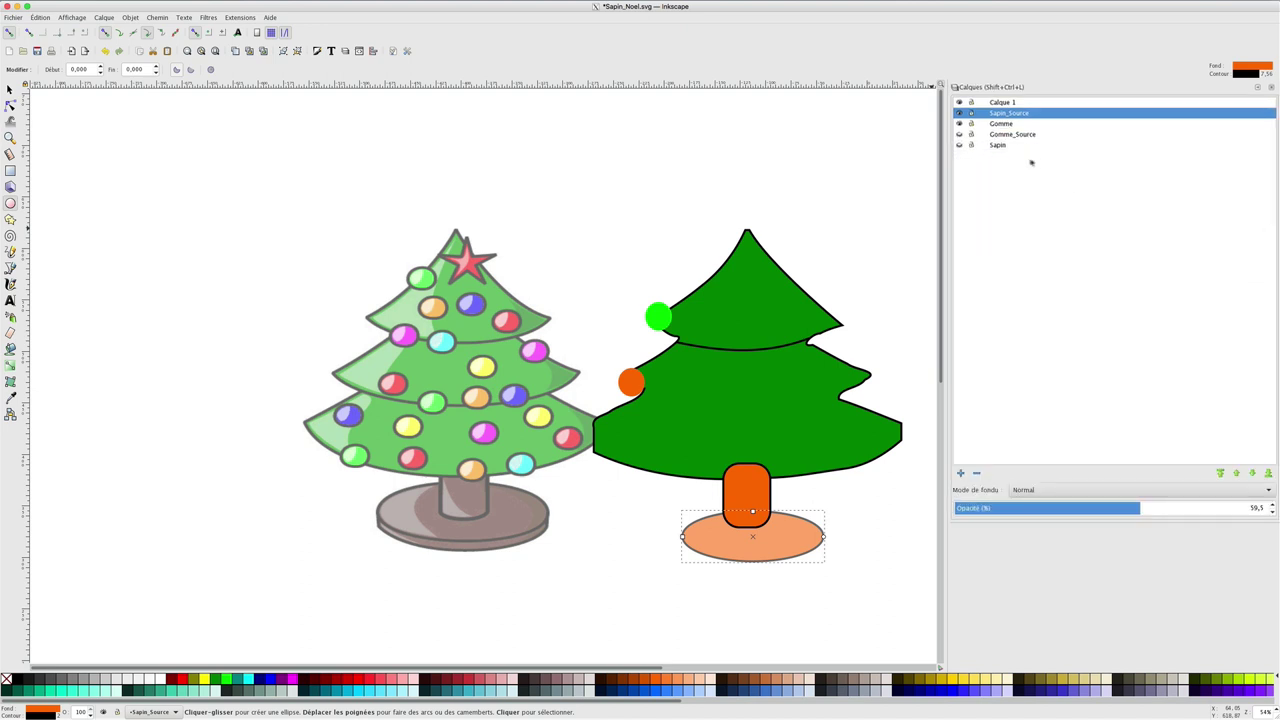
left_click(959, 113)
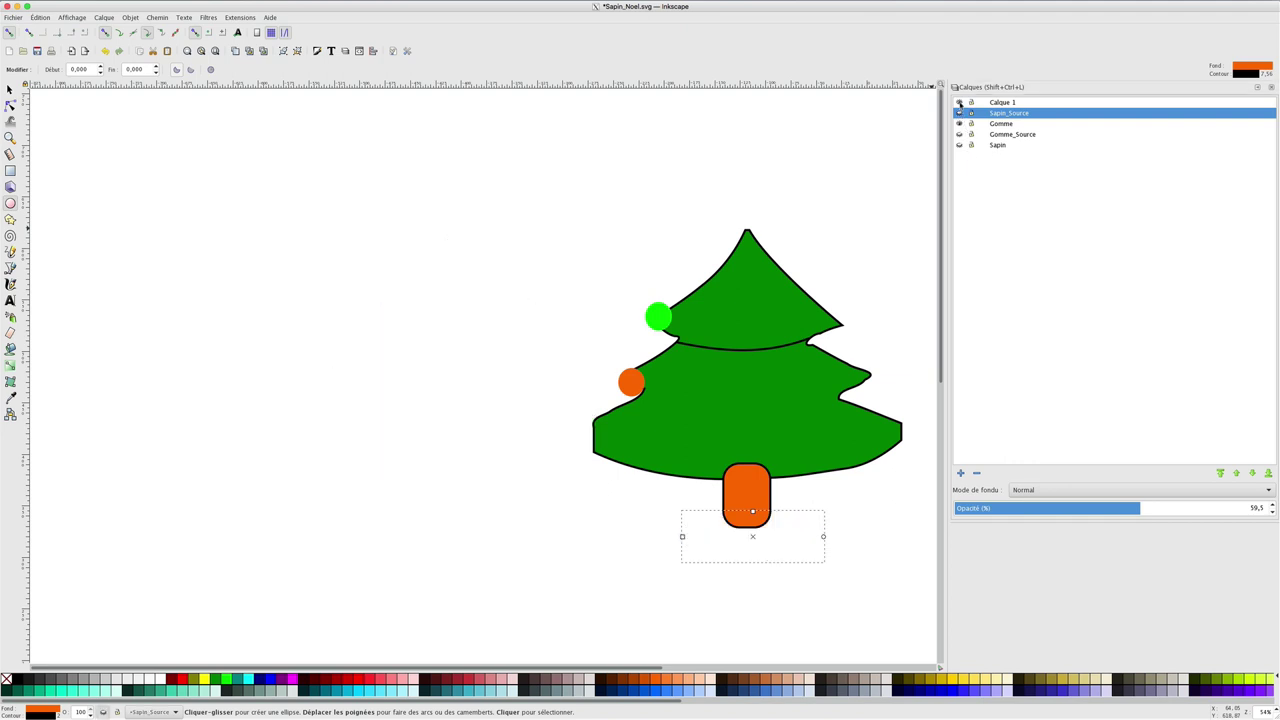
left_click(960, 103)
left_click(960, 146)
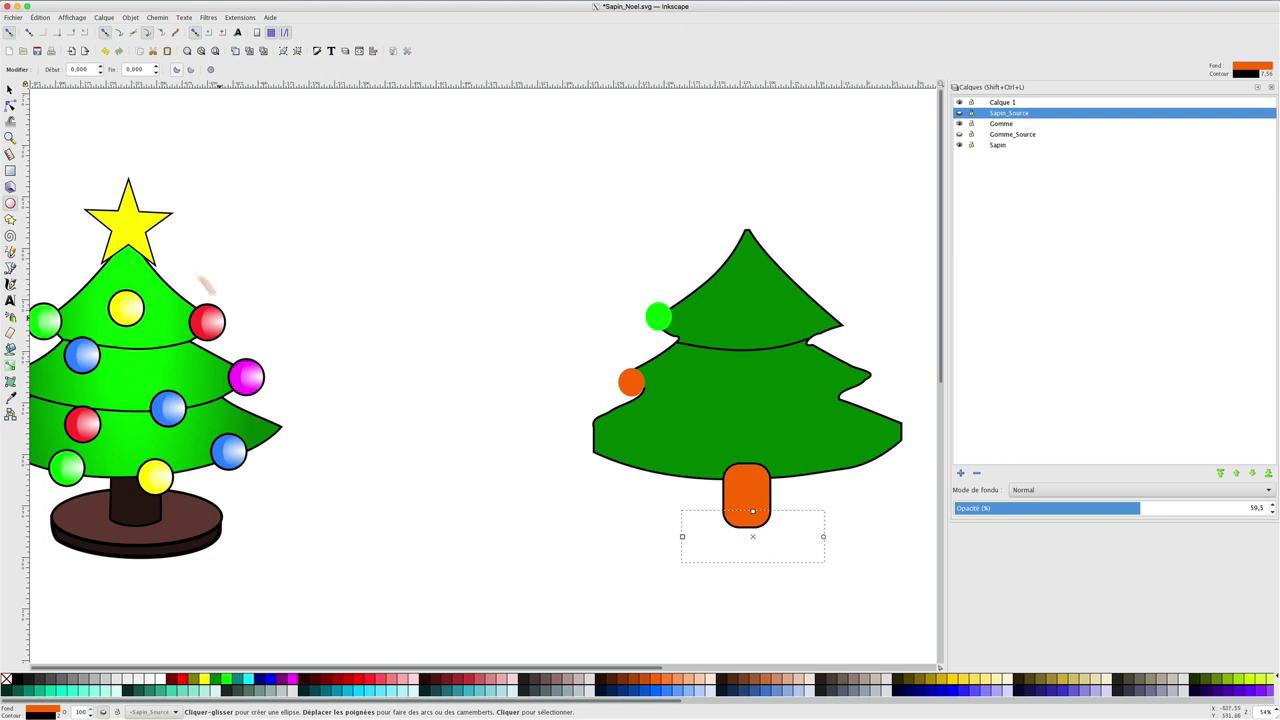
left_click(9, 90)
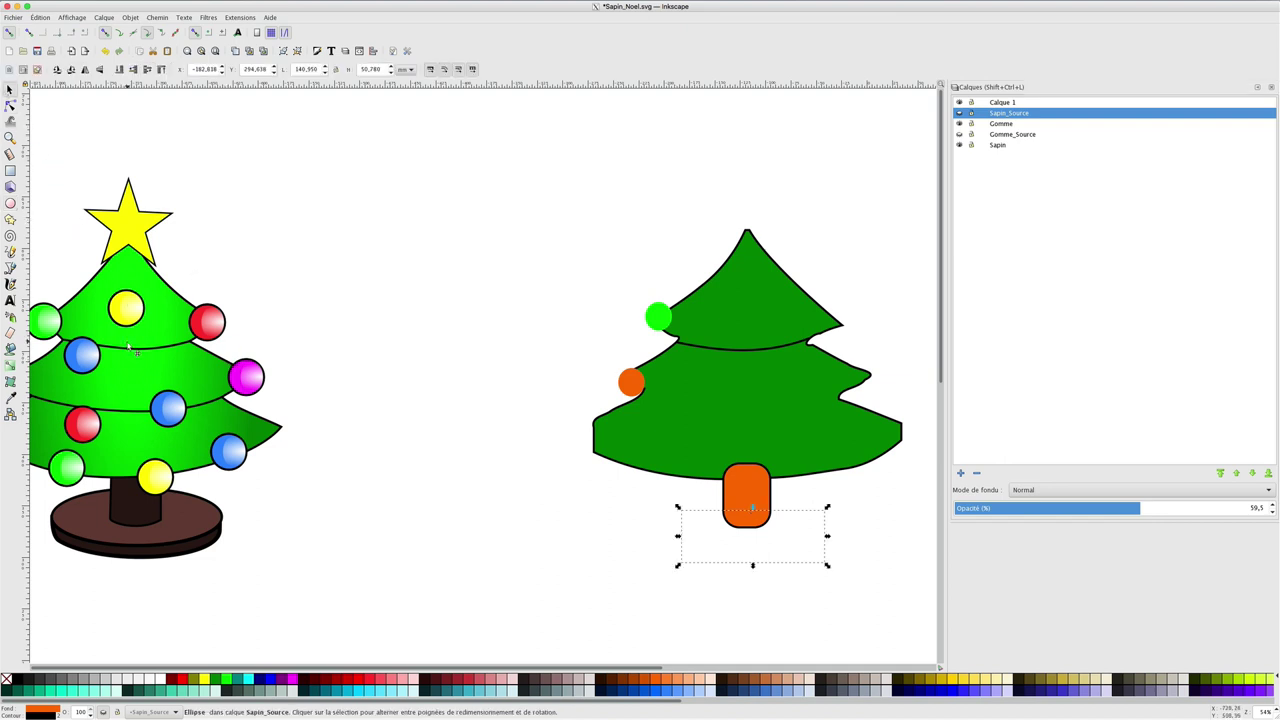
left_click_drag(128, 346, 441, 336)
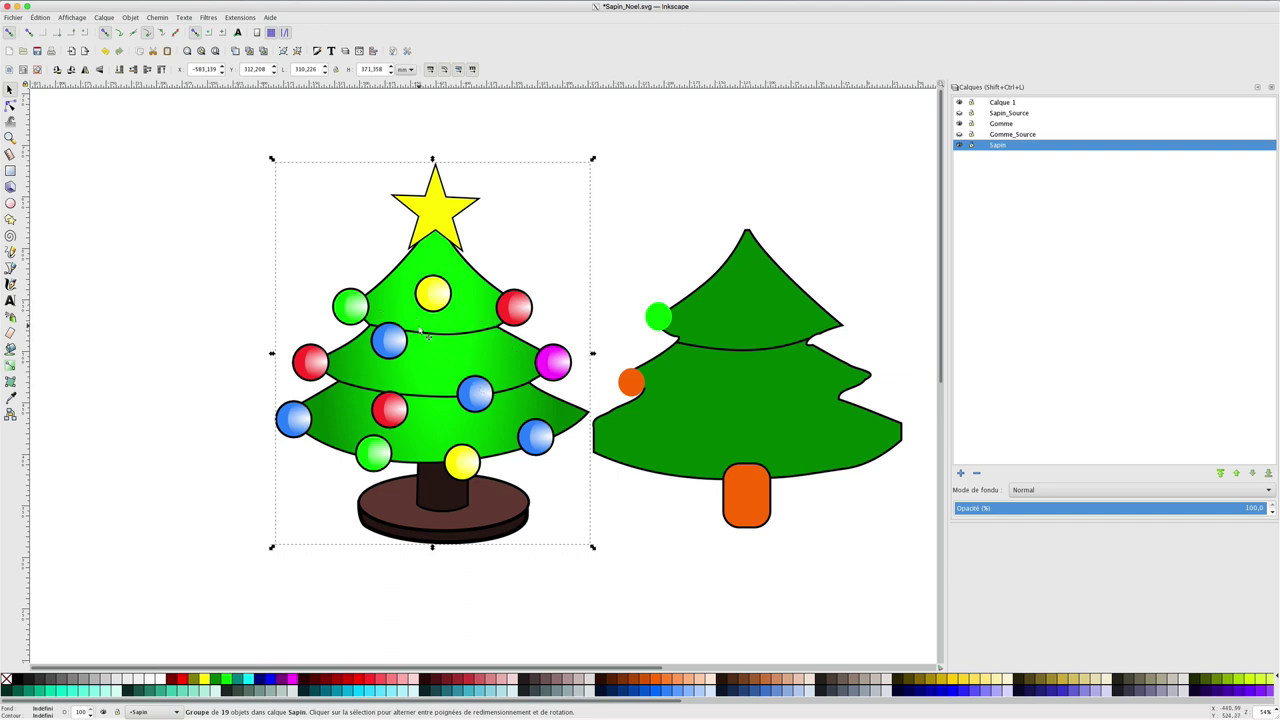
left_click(10, 106)
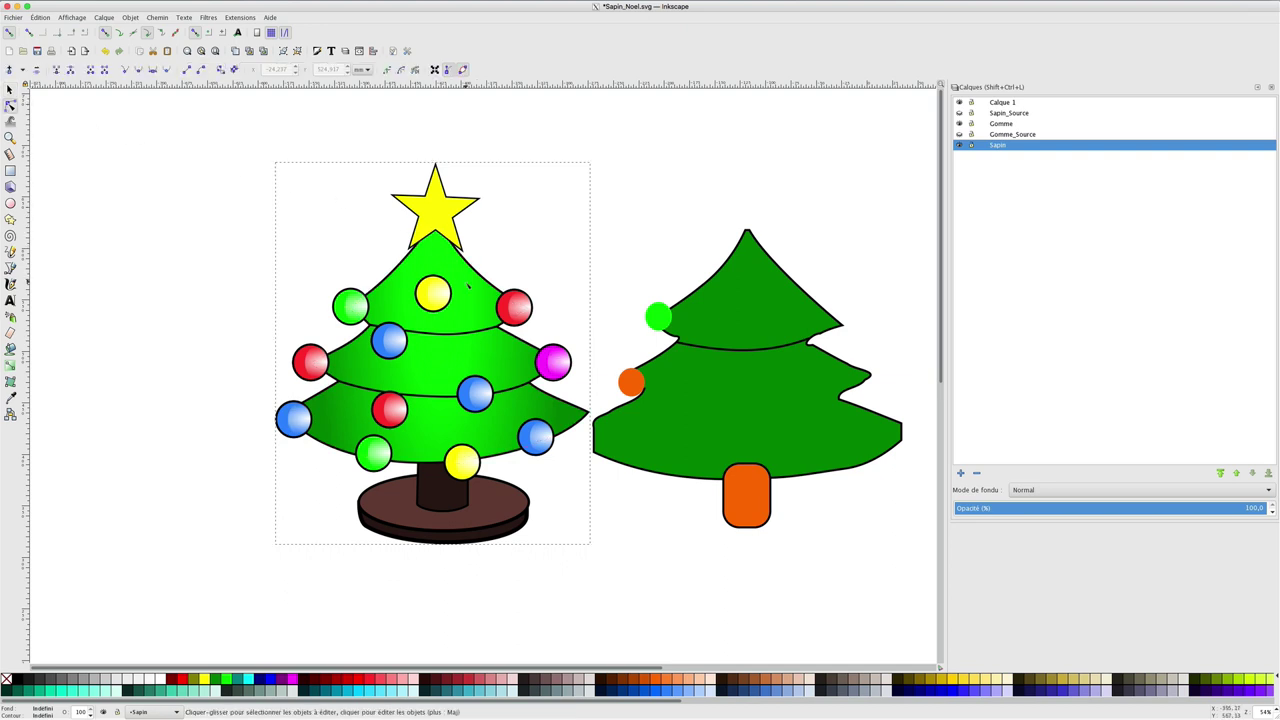
left_click(535, 321)
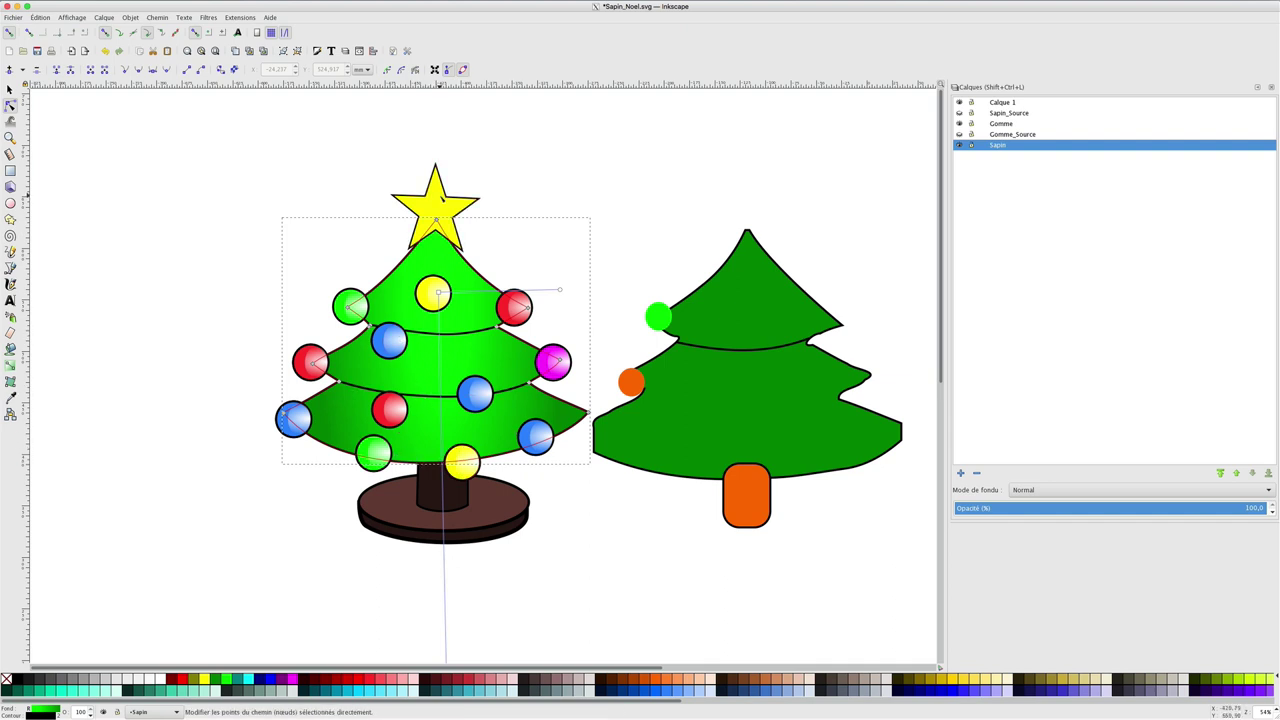
left_click(435, 205)
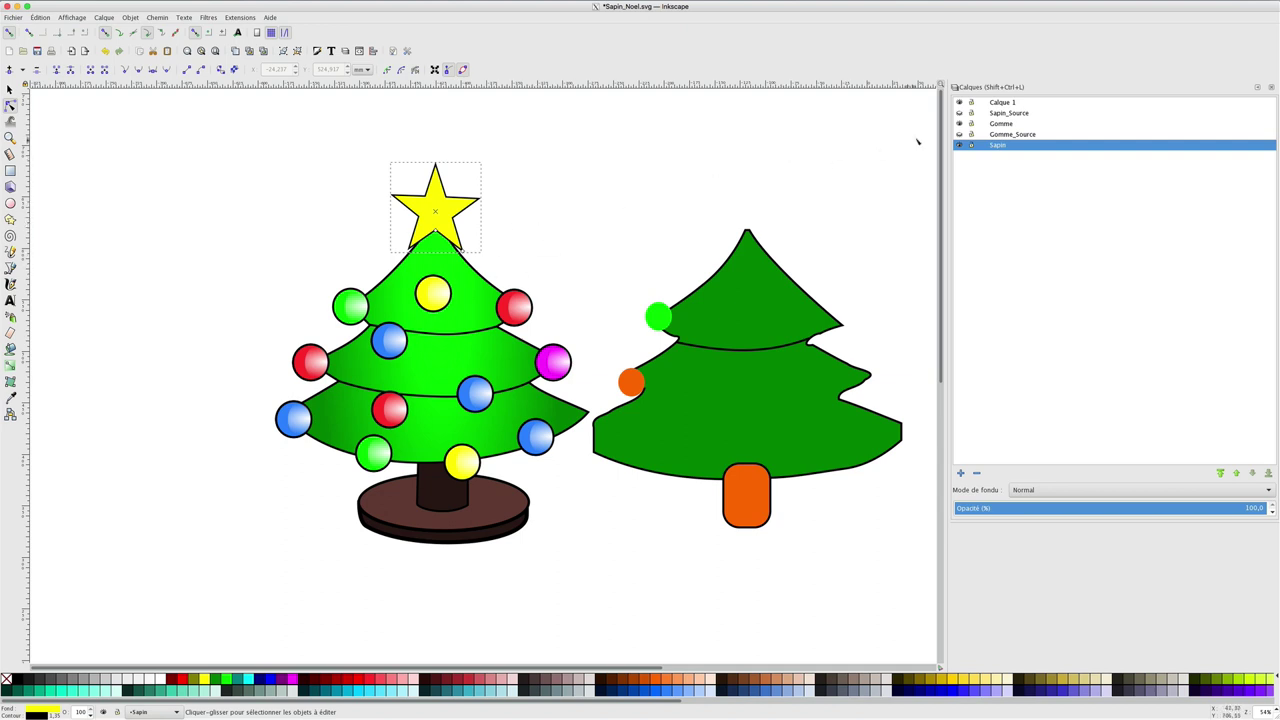
- Hide the Sapin_Source layer and show the Gomme_Source layer's eraser images
left_click(960, 113)
left_click(960, 134)
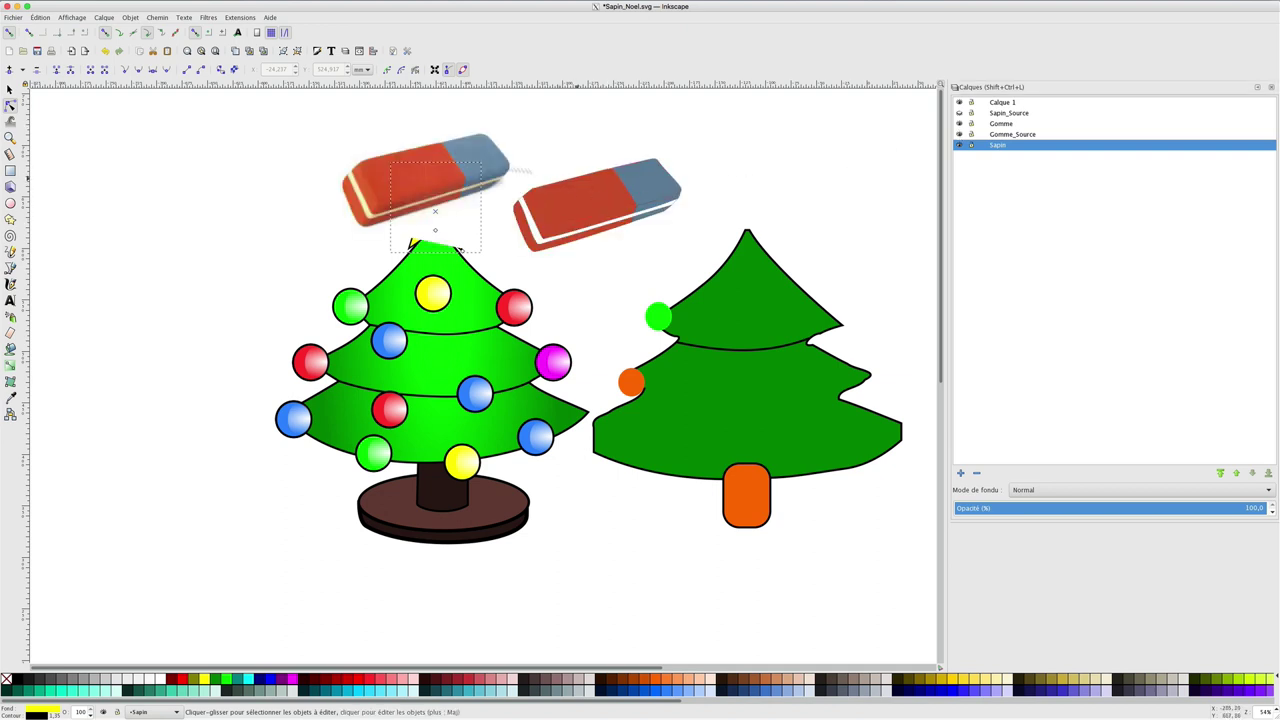